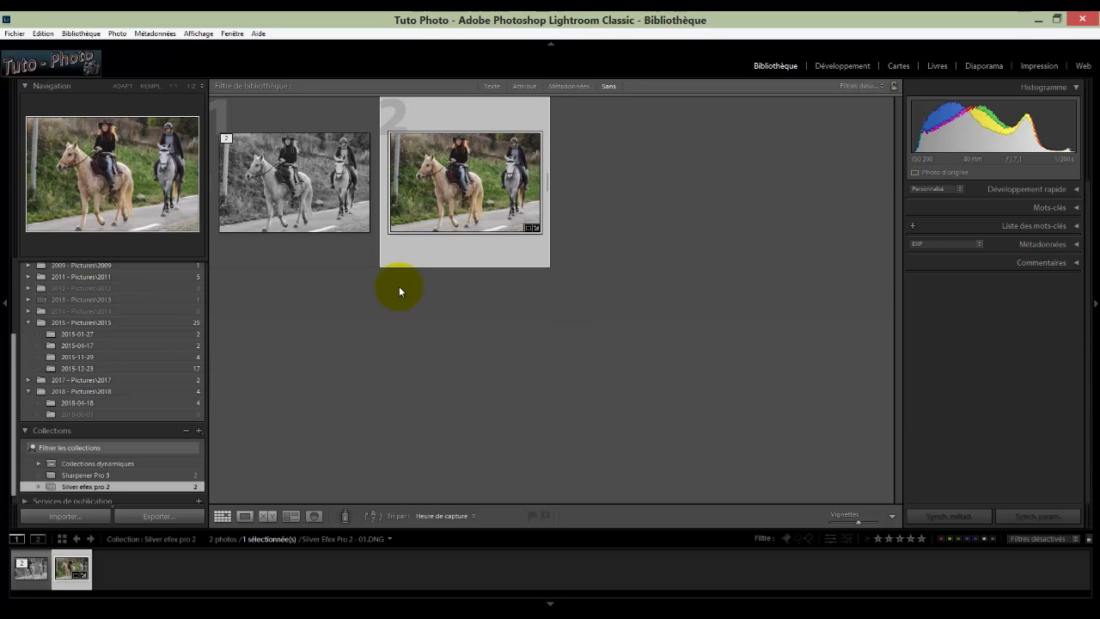
Open the export options for editing the selected colour photo of the horse riders in Viveza 2.
left_click(116, 33)
mouse_move(157, 135)
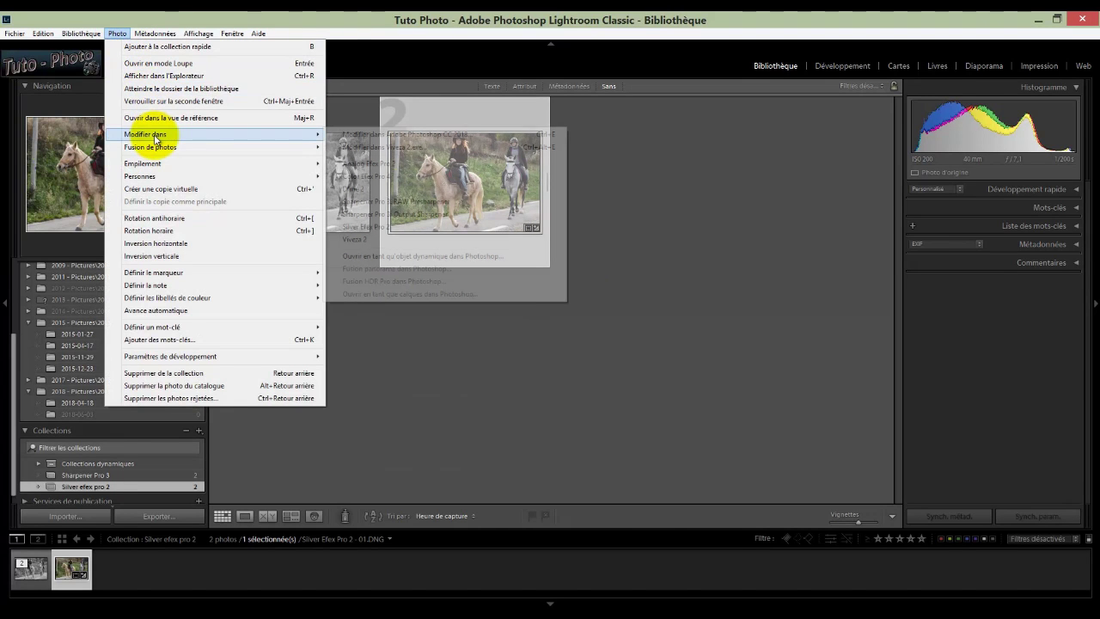
left_click(359, 239)
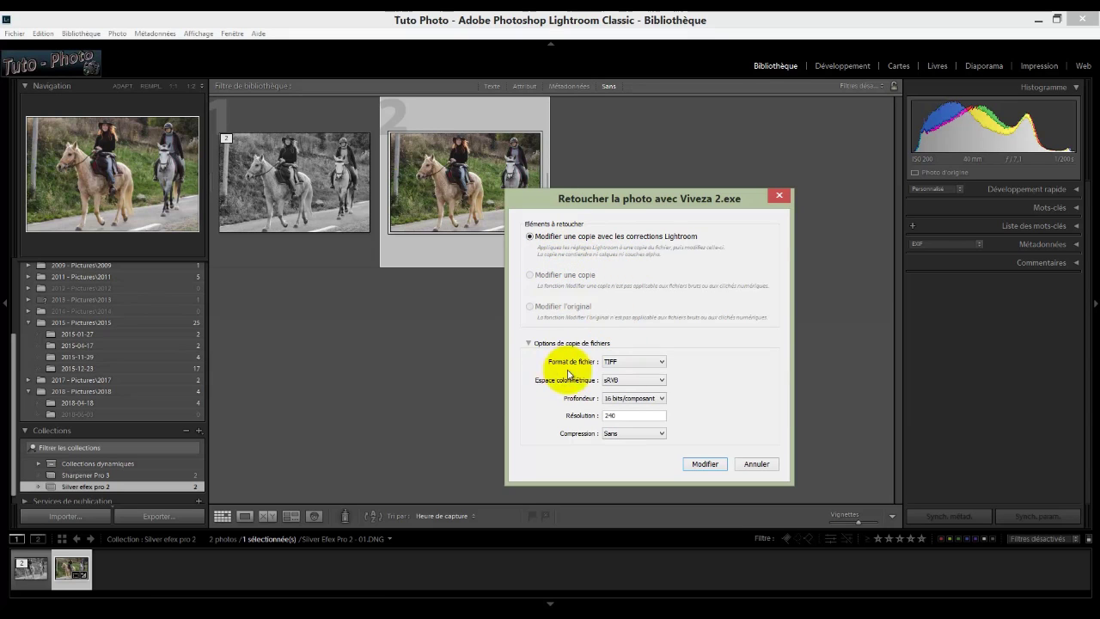
Send a copy with Lightroom corrections to Viveza 2 as TIFF, sRVB, 16 bits/composant, resolution 300.
left_click(661, 362)
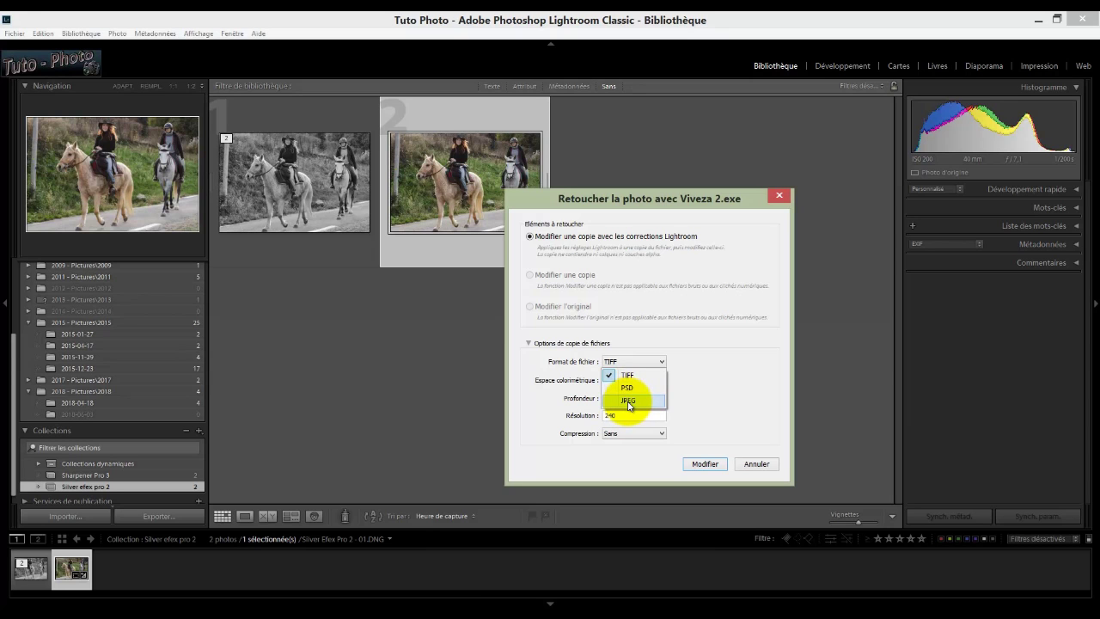
left_click(636, 362)
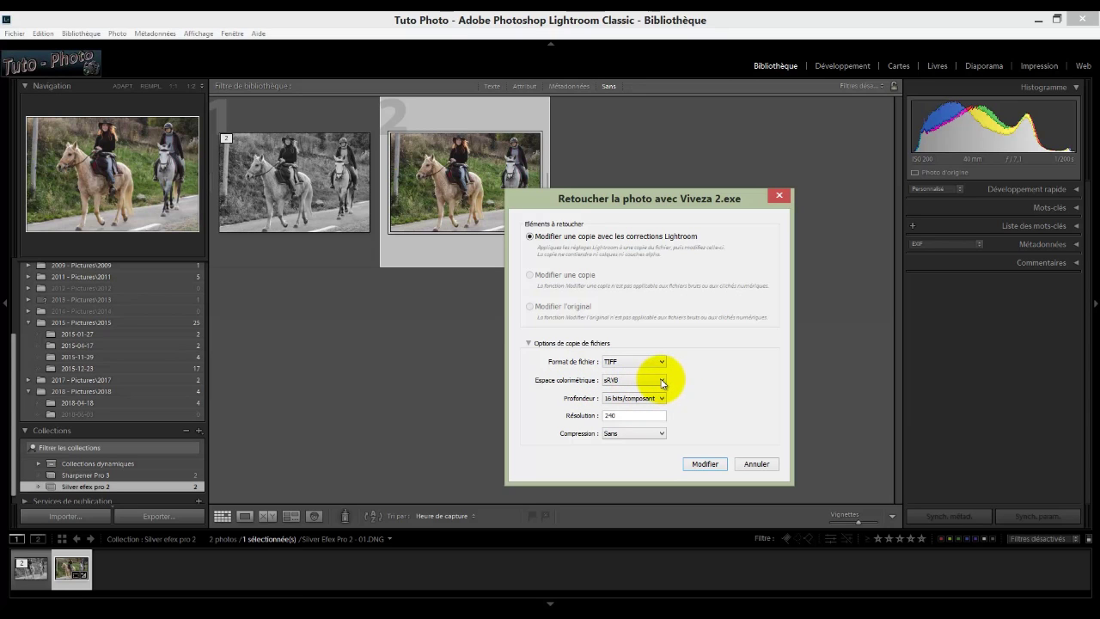
left_click(661, 381)
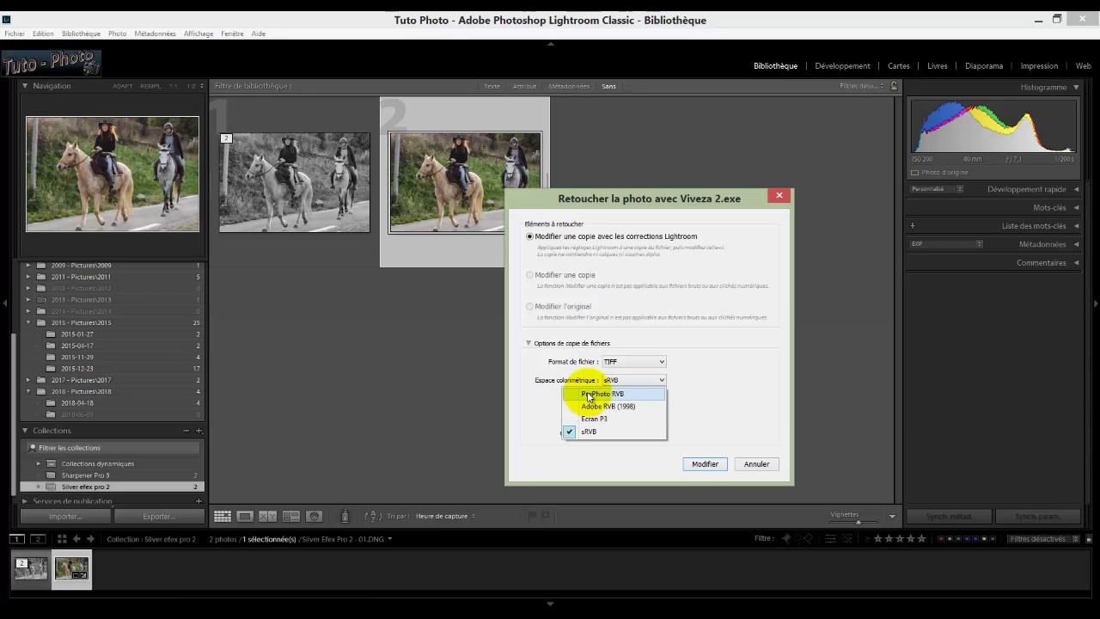
key("Escape")
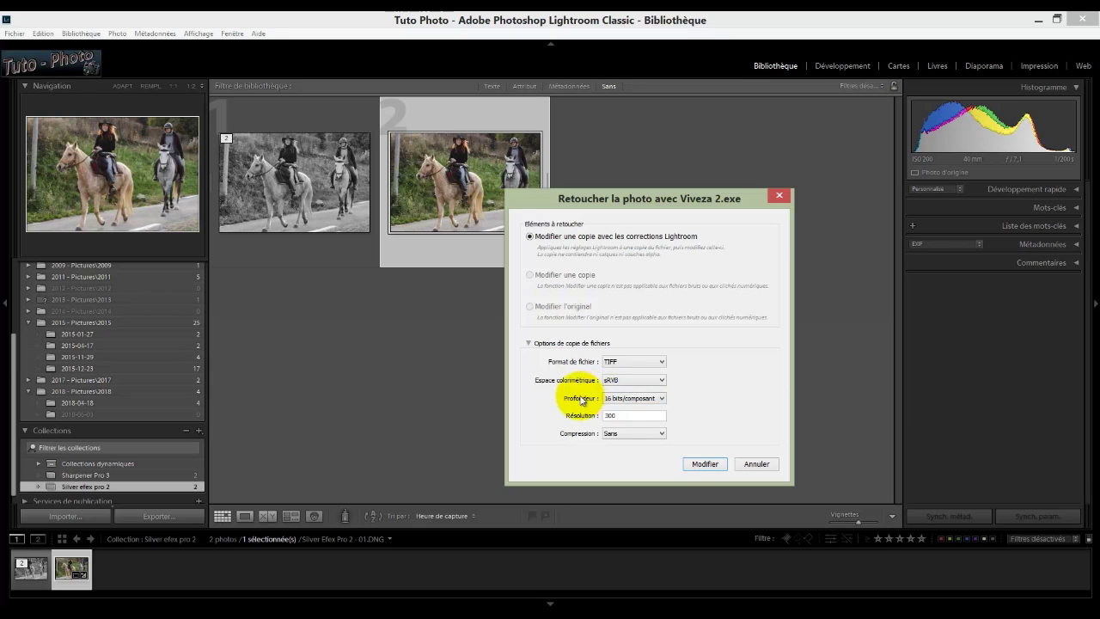
left_click(660, 398)
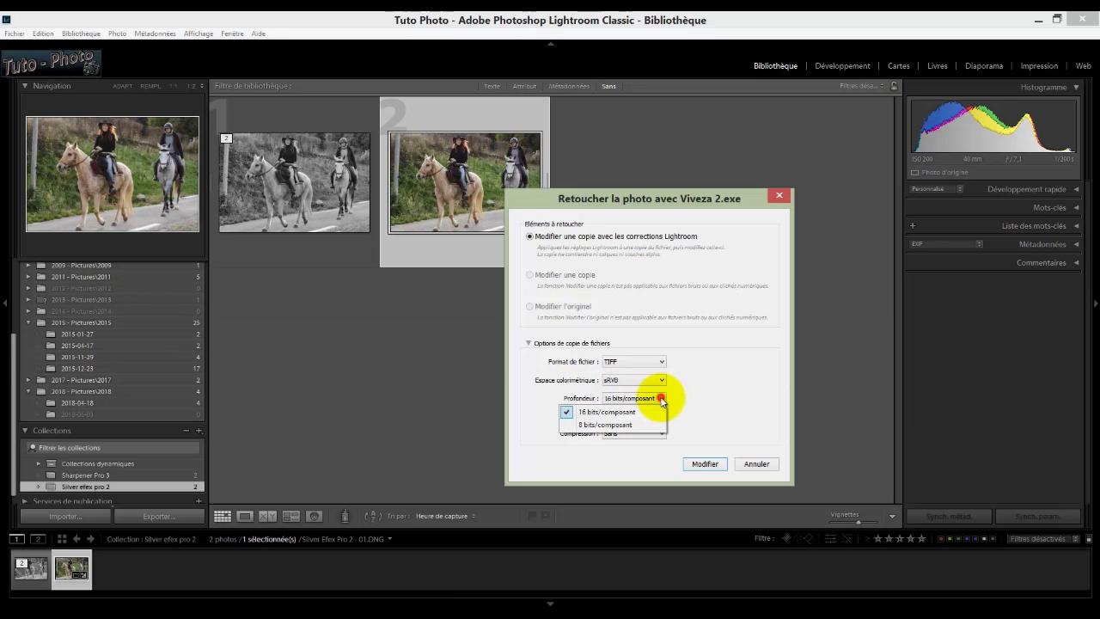
left_click(589, 411)
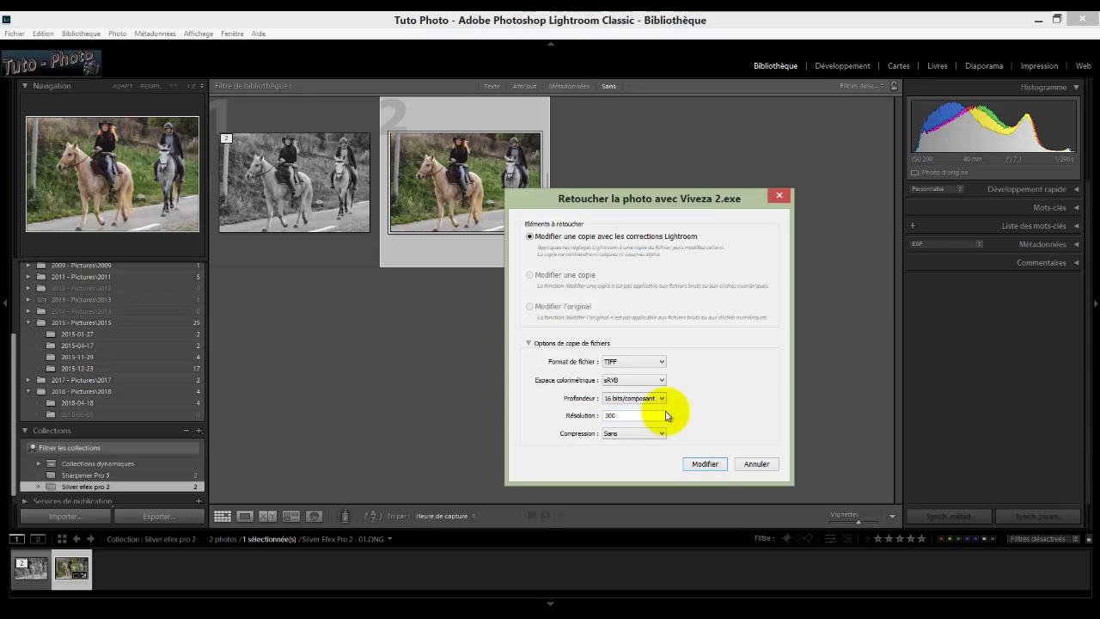
left_click(703, 464)
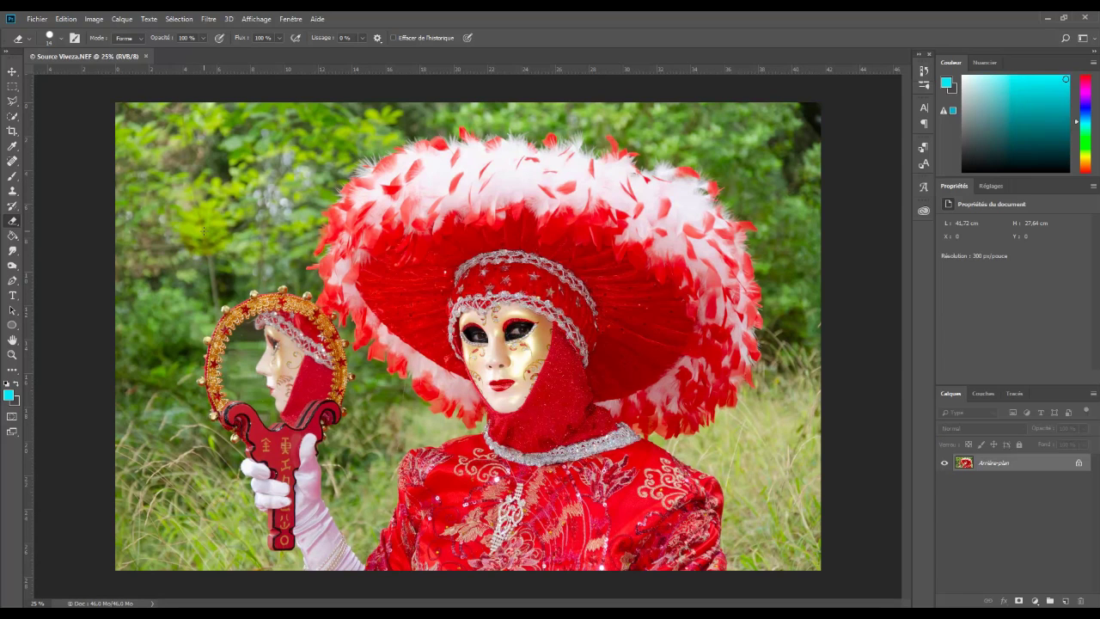
In Photoshop, open Source Viveza.NEF in the Nik Collection's Viveza 2 filter and enlarge its window to fill the screen.
left_click(210, 19)
mouse_move(254, 265)
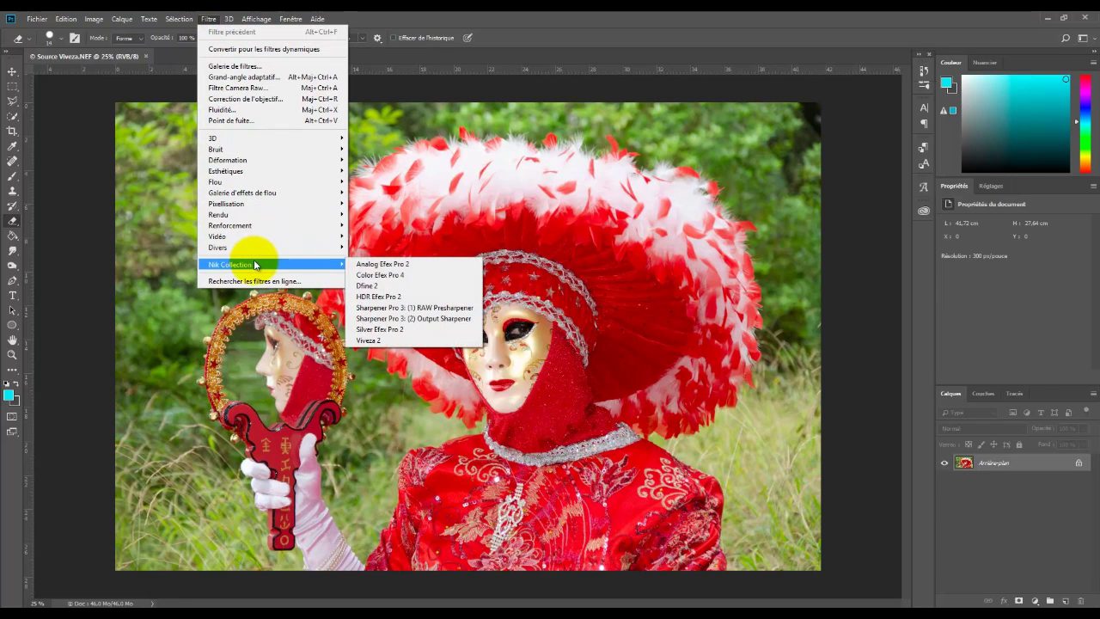
left_click(367, 340)
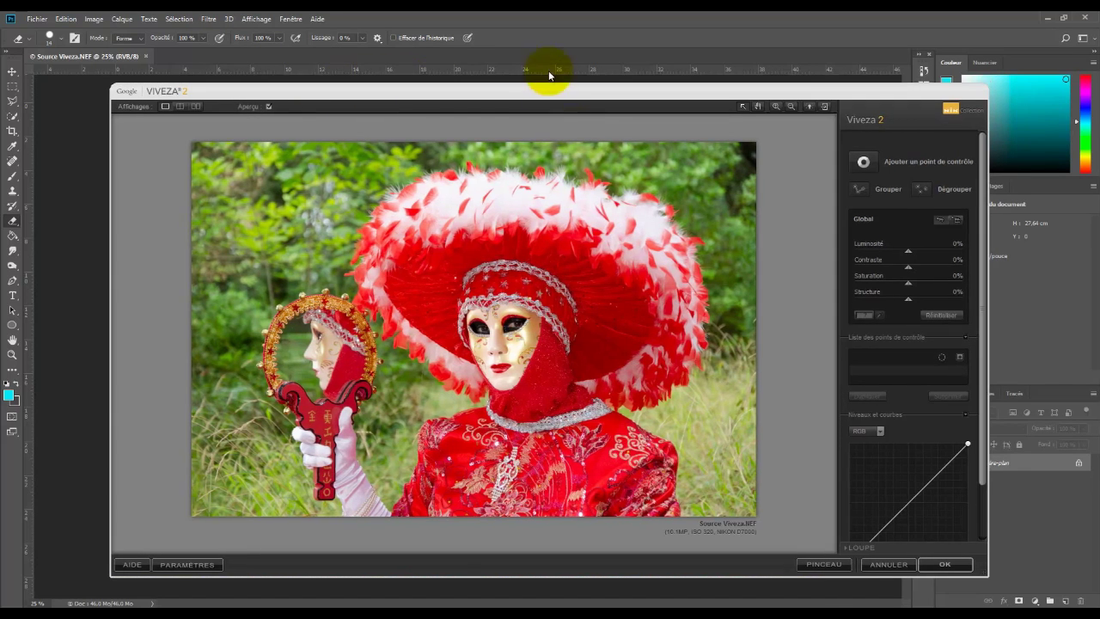
left_click_drag(541, 94, 434, 31)
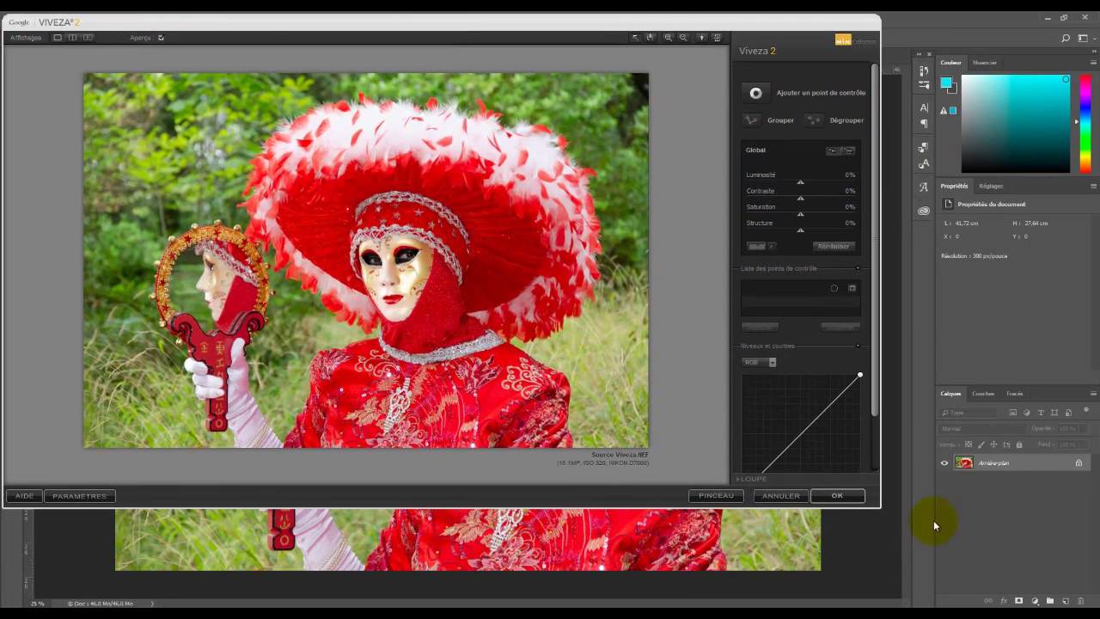
left_click_drag(881, 512, 1082, 604)
left_click_drag(493, 21, 502, 30)
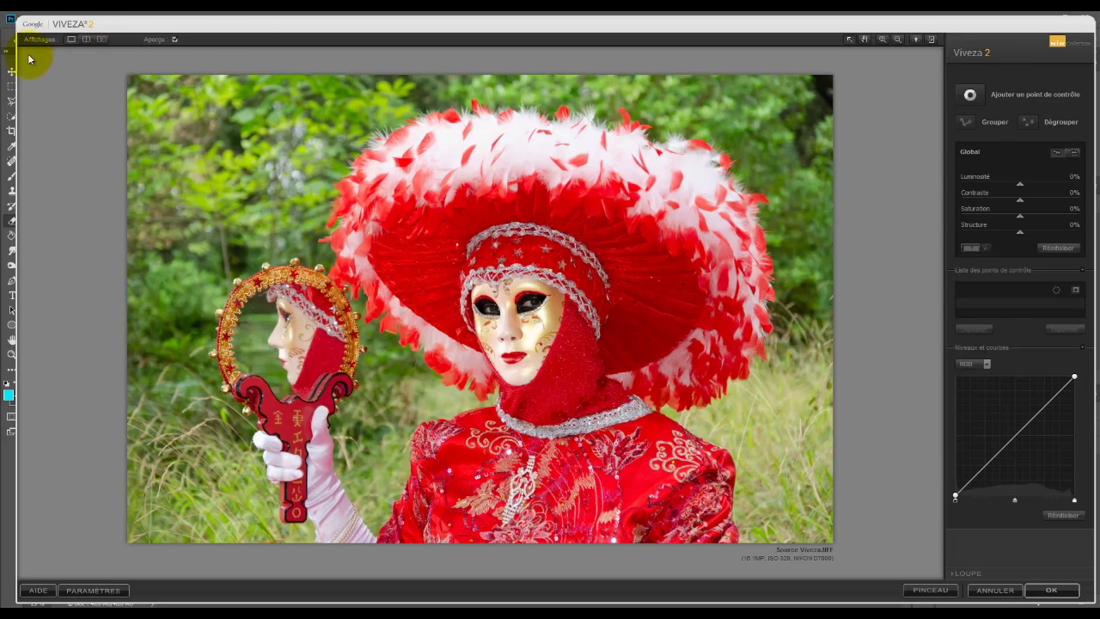
Try the split preview, and show the before and after images side by side in a horizontal arrangement.
left_click(85, 41)
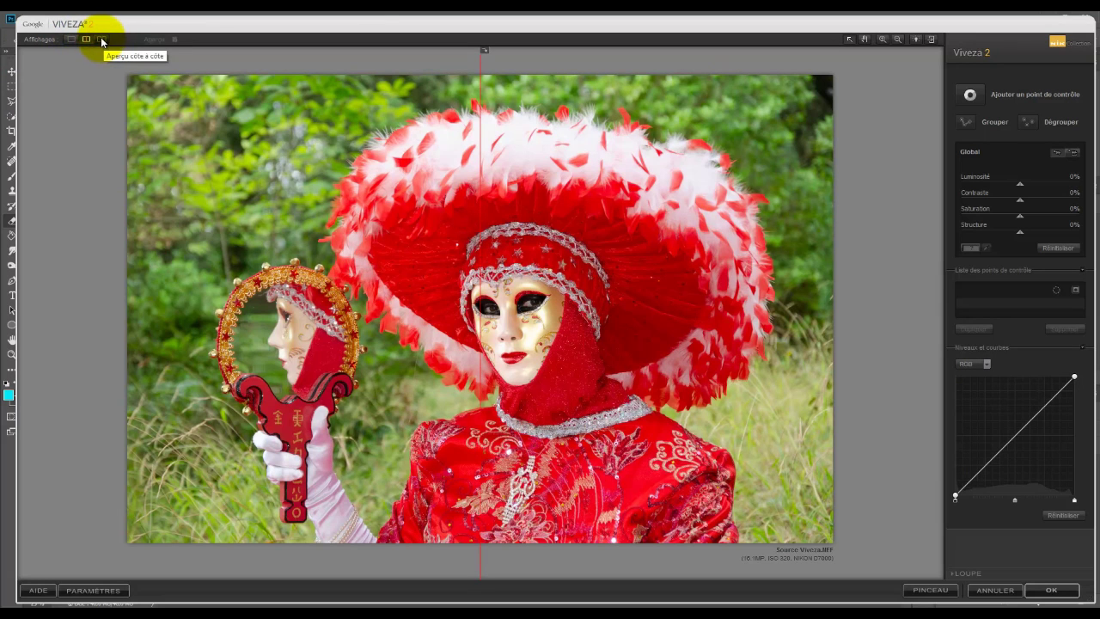
left_click(101, 41)
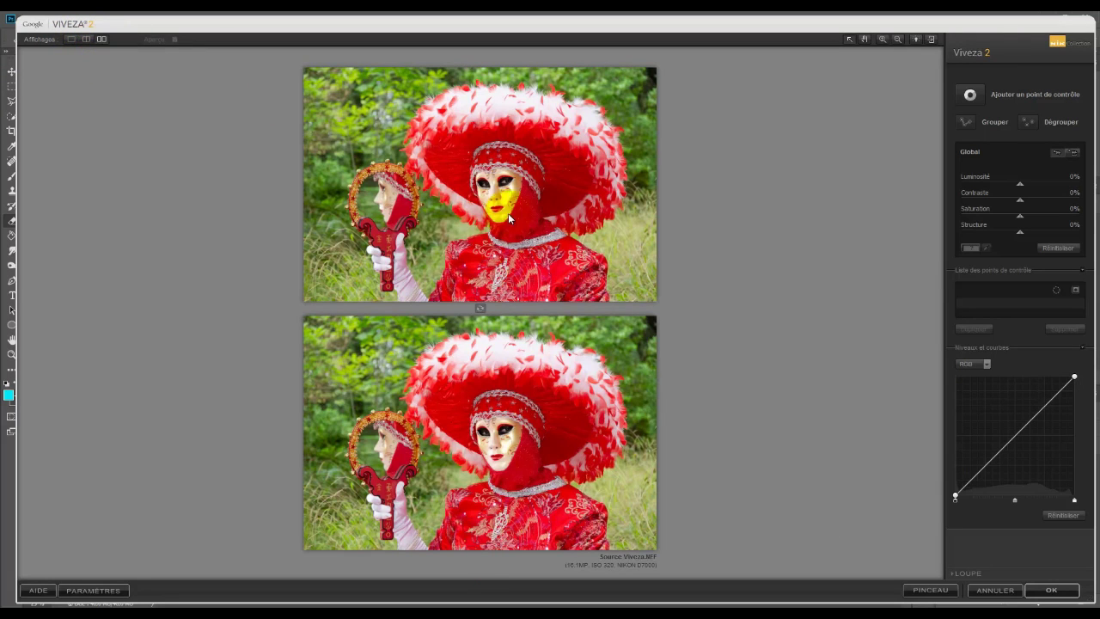
left_click(479, 308)
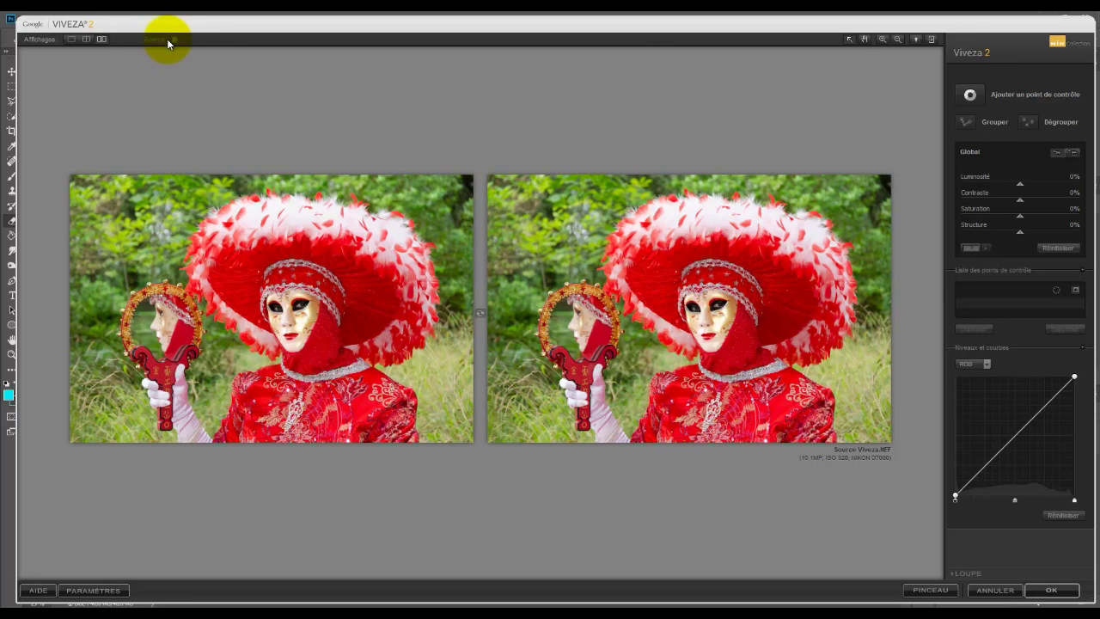
Cycle the preview's background colour through its options back to light grey.
left_click(916, 40)
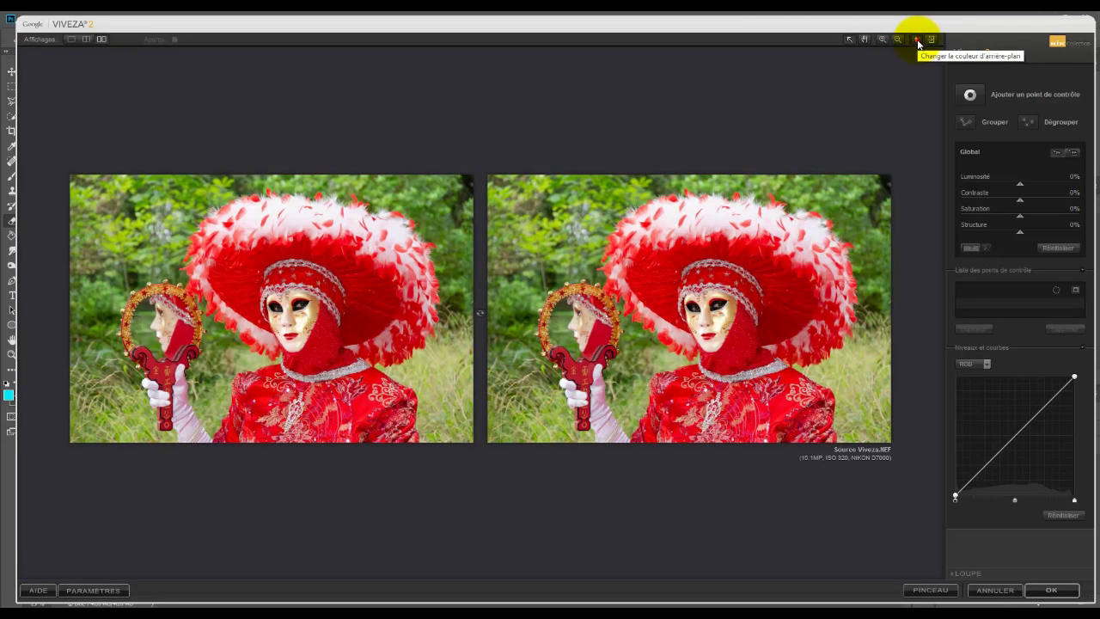
left_click(917, 39)
left_click(916, 39)
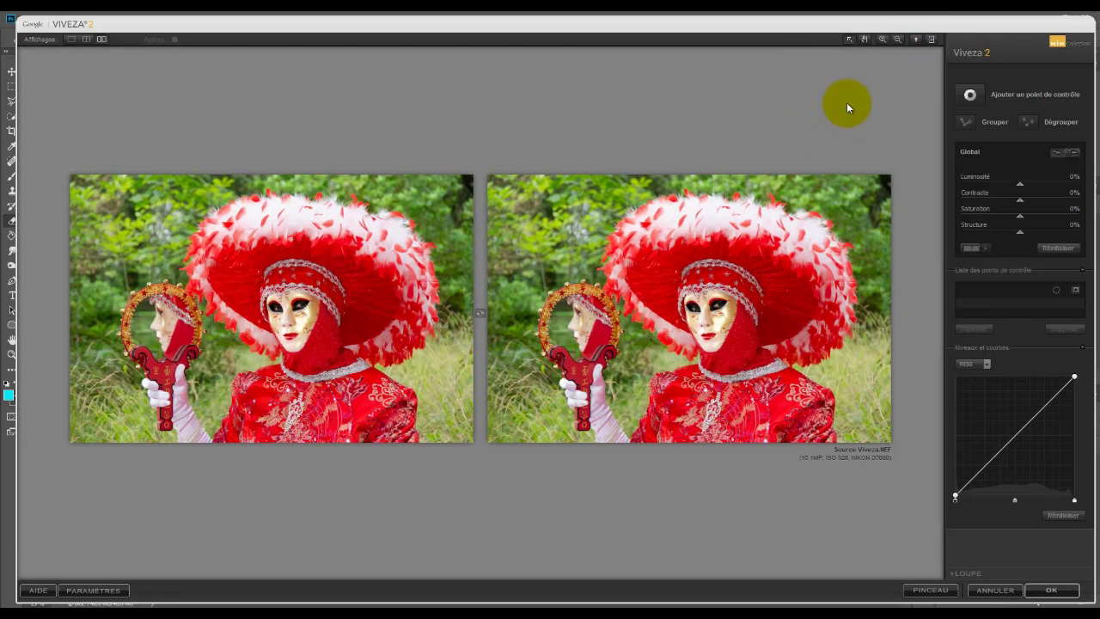
Toggle the adjustment controls off to enlarge the preview, and bring them back.
left_click(931, 40)
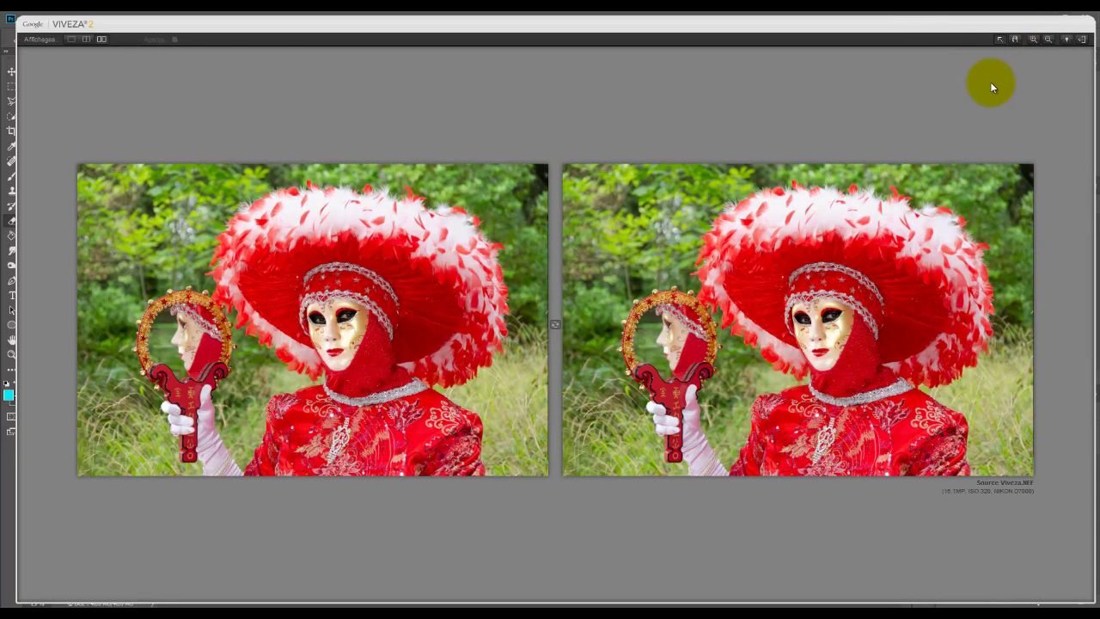
key("Tab")
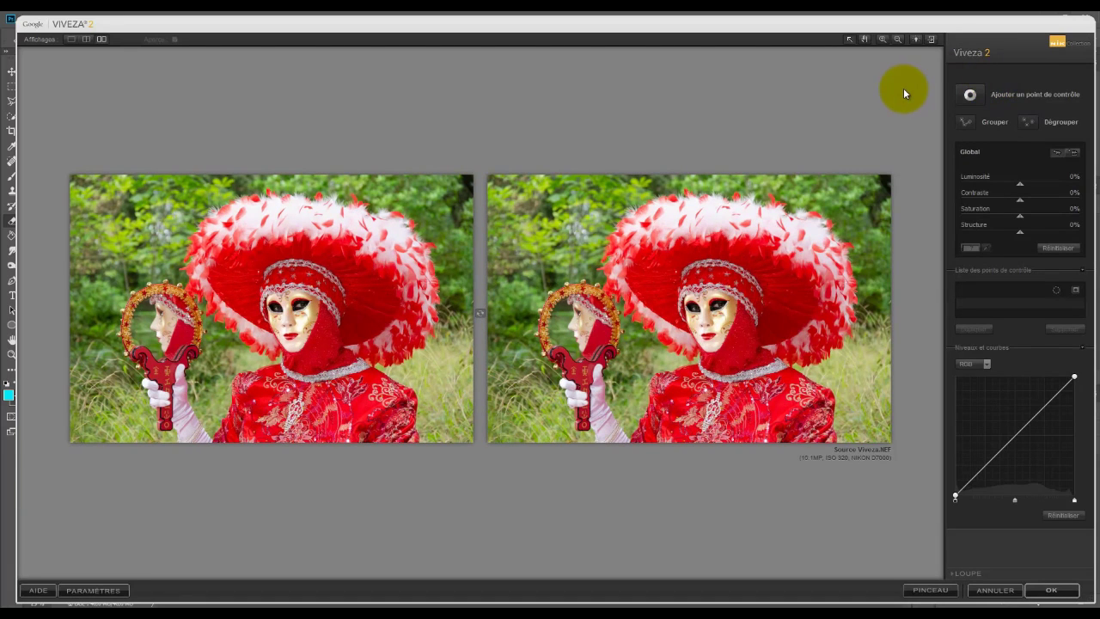
key("Tab")
key("Tab")
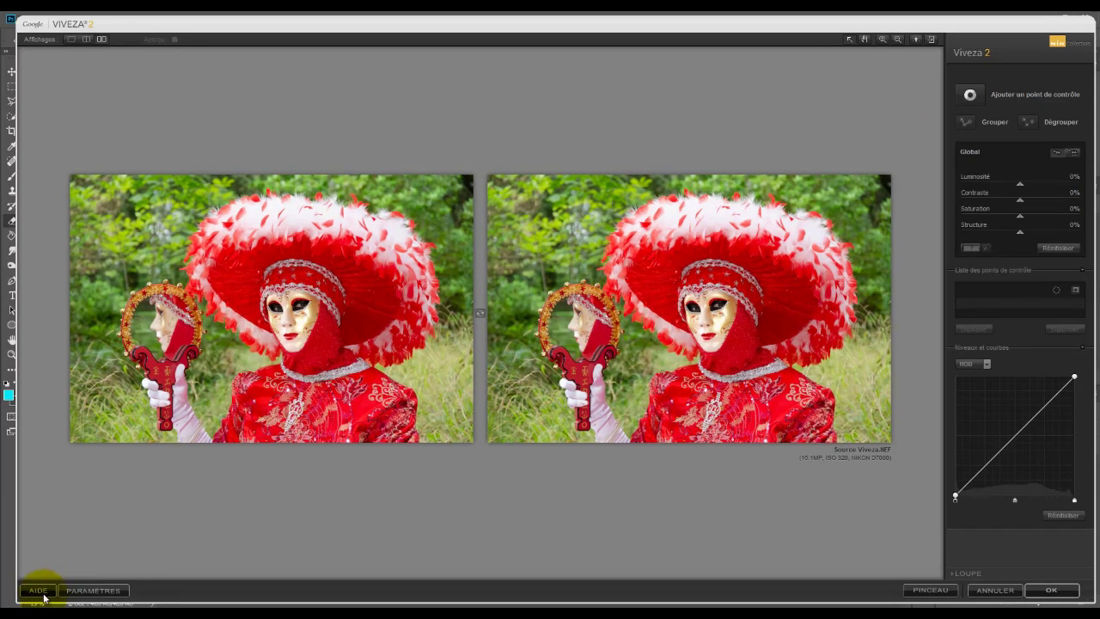
Consult the Viveza 2 online help page and close it.
left_click(36, 590)
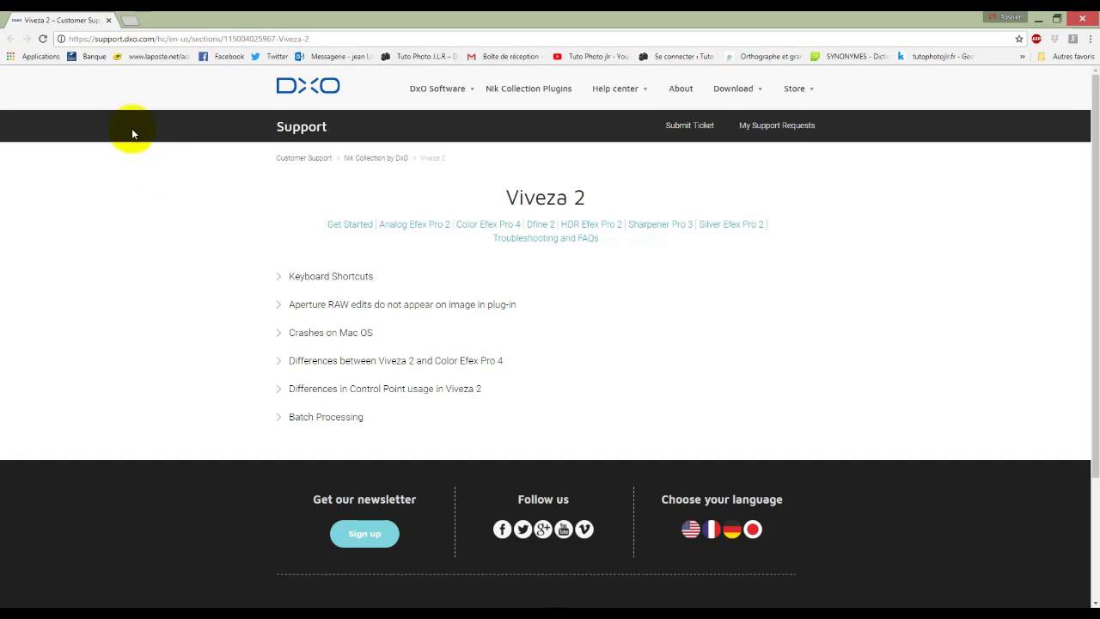
left_click(109, 21)
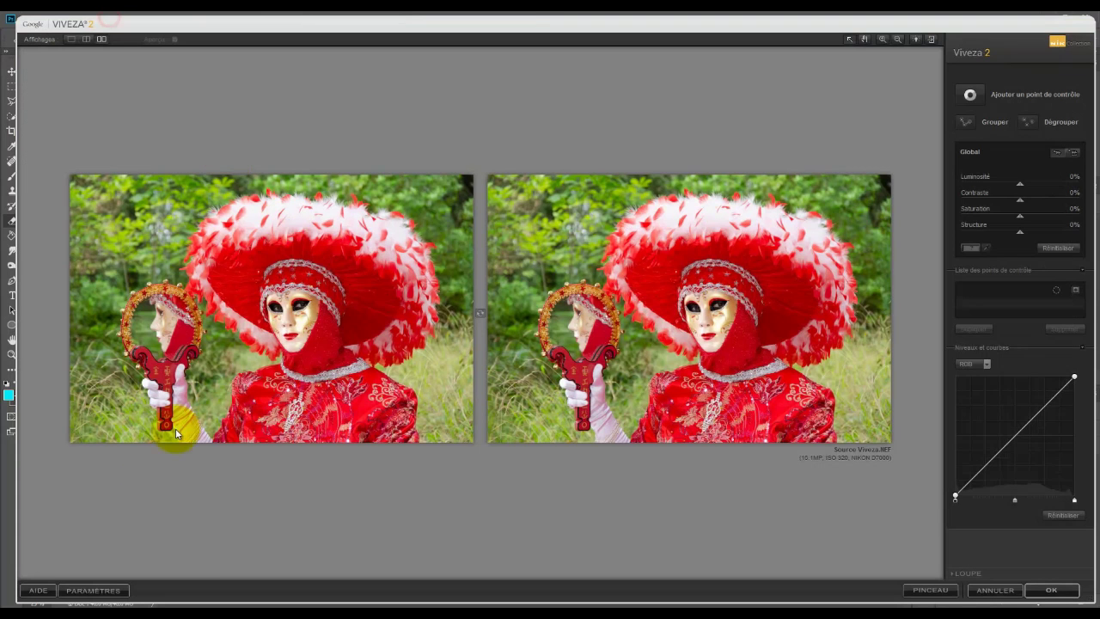
In the filter settings, keep the default zoom on the last used parameter and the control point size on Petite (25 %).
left_click(99, 591)
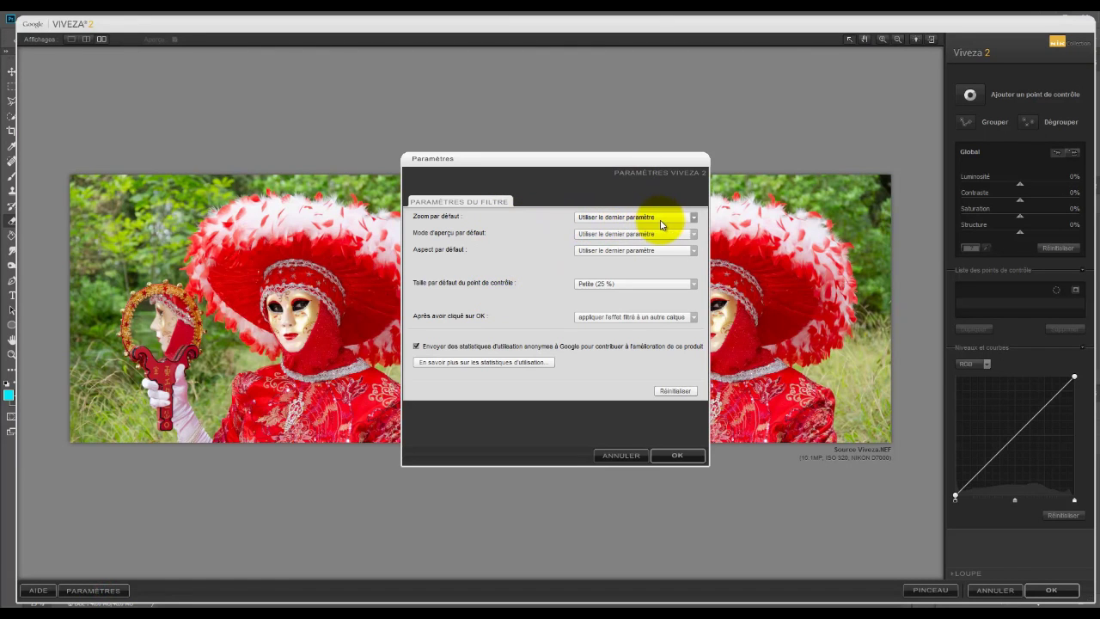
left_click(693, 218)
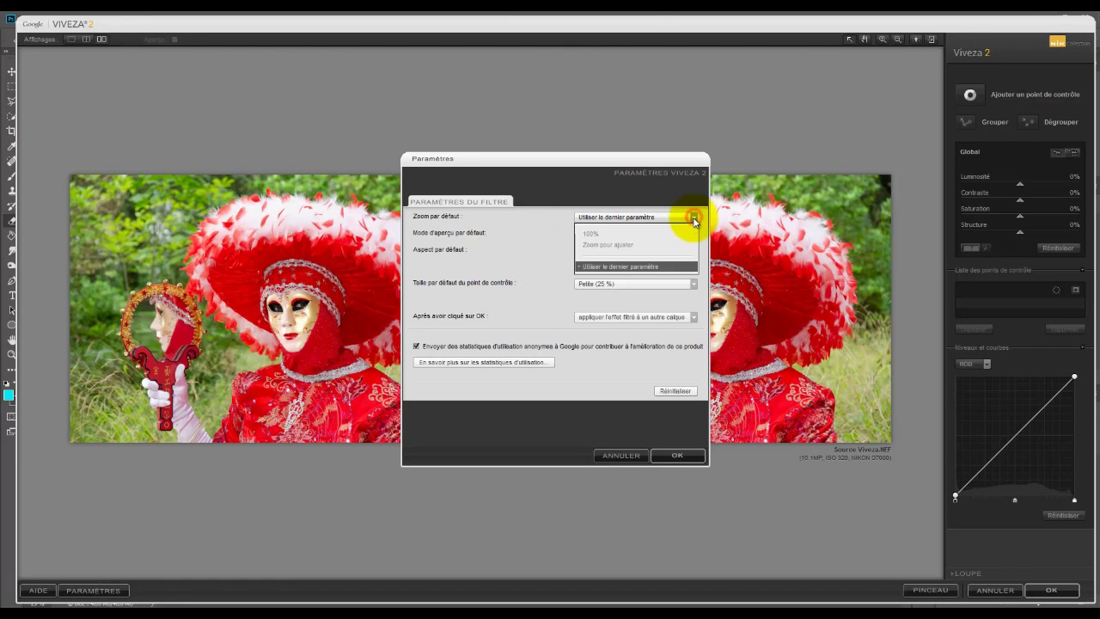
left_click(603, 267)
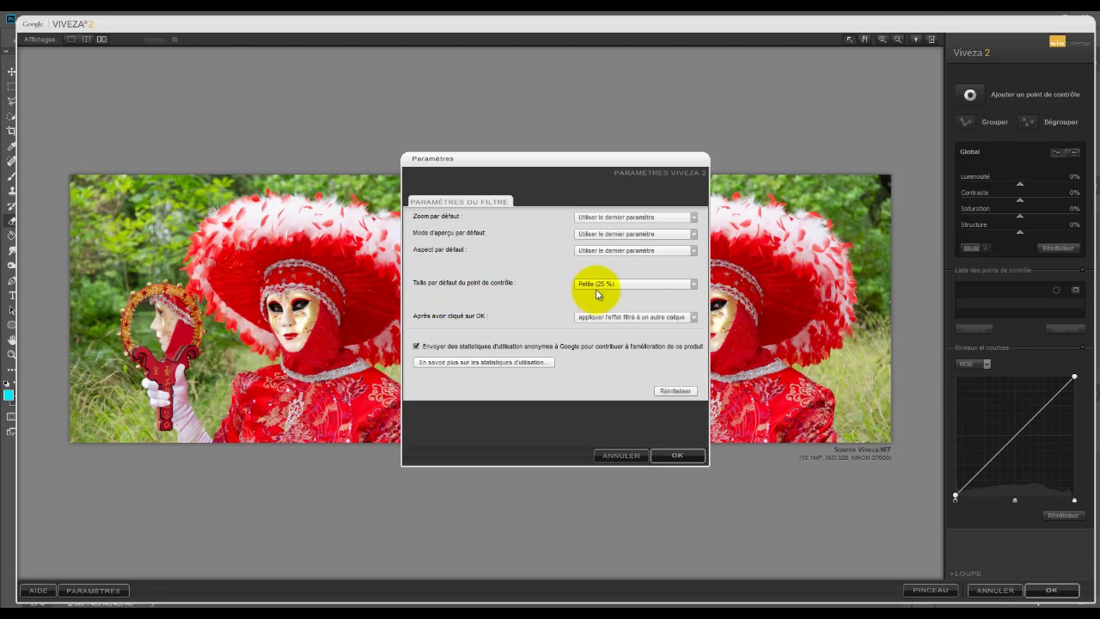
left_click(694, 284)
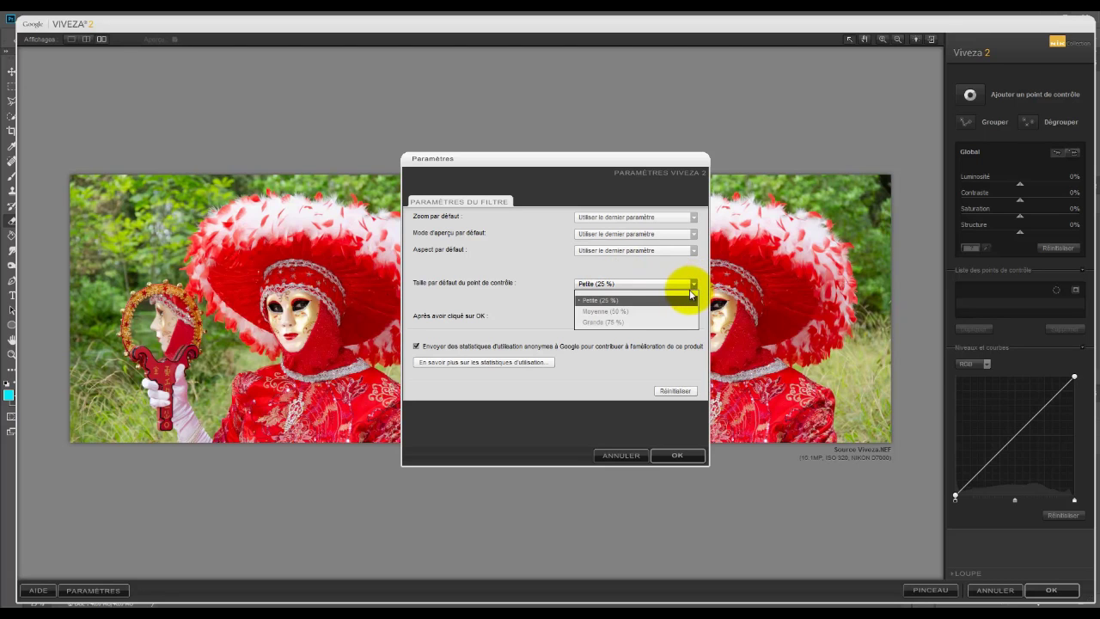
left_click(599, 300)
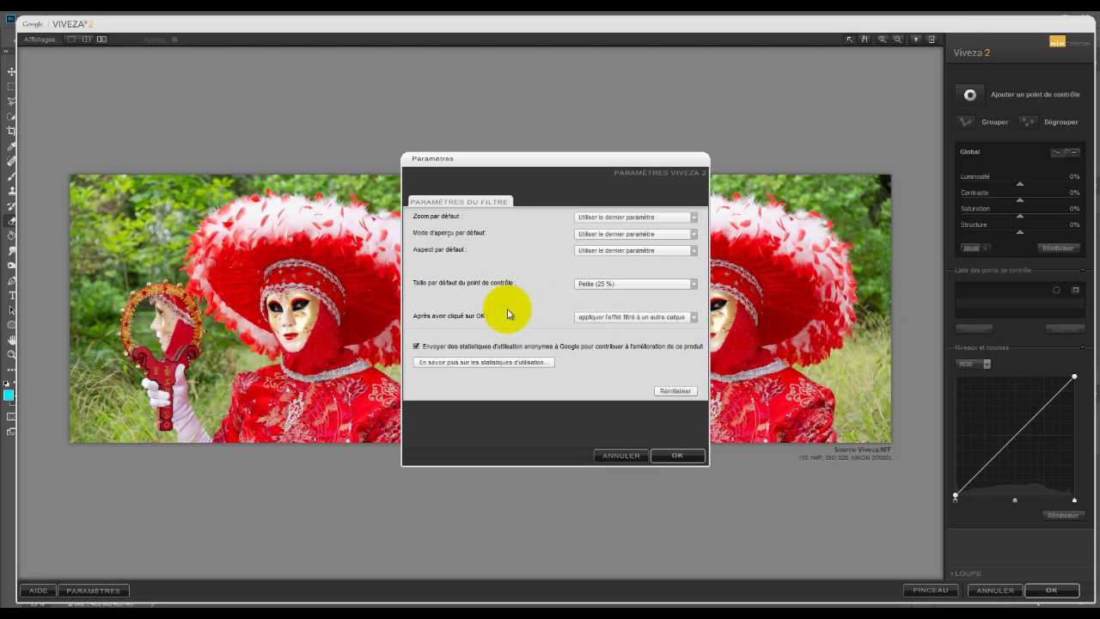
Have the filtered effect applied to a separate layer, disable sending anonymous usage statistics to Google, and confirm the settings.
left_click(694, 318)
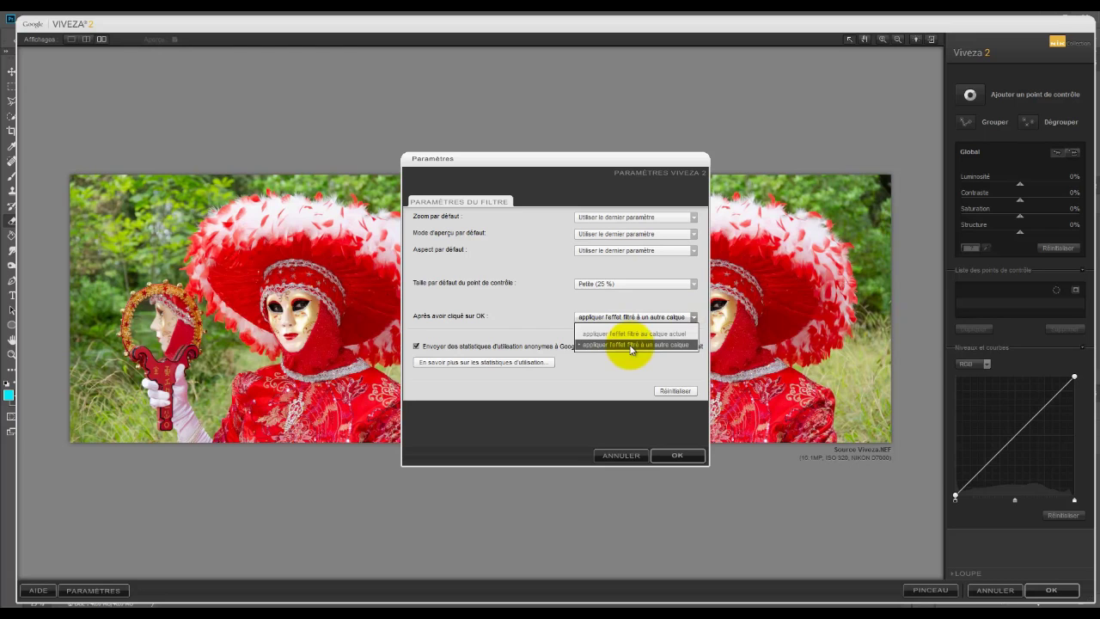
left_click(631, 347)
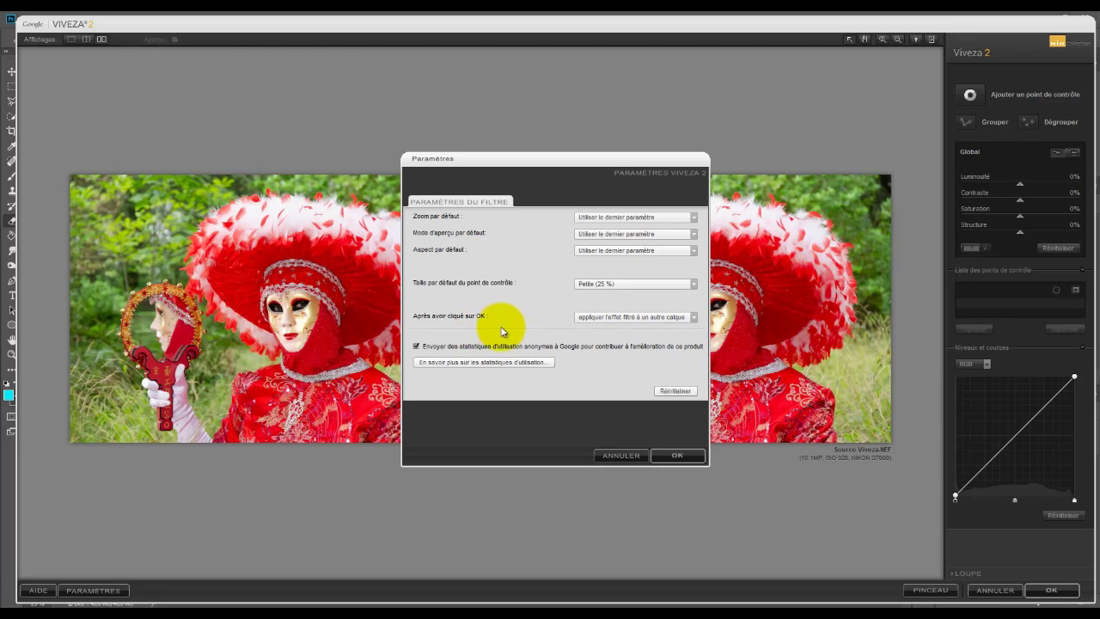
left_click(416, 346)
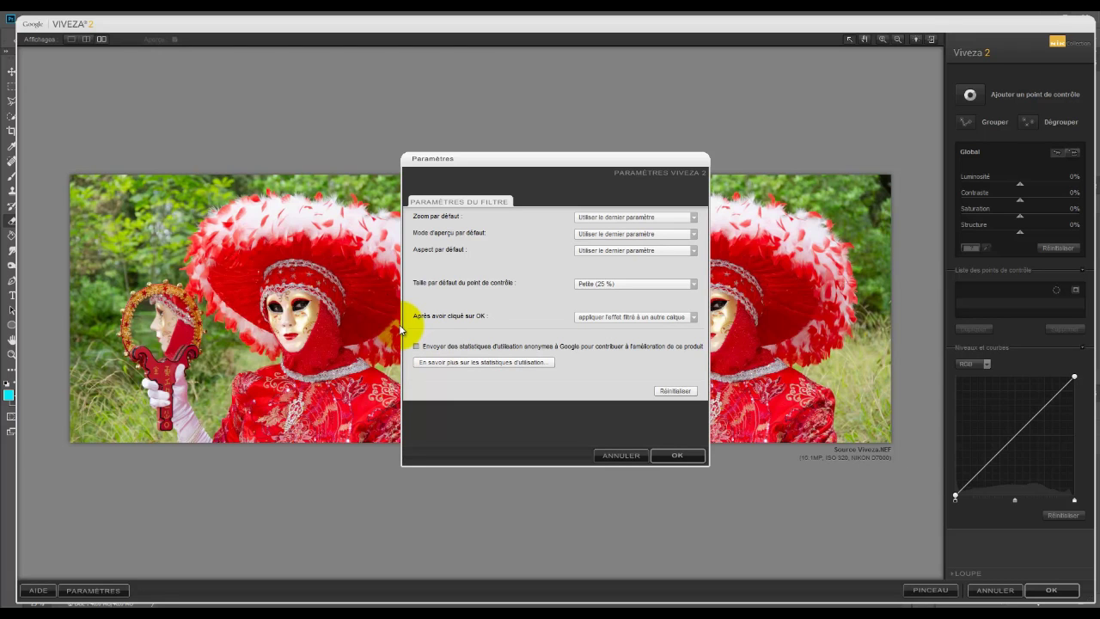
left_click(676, 455)
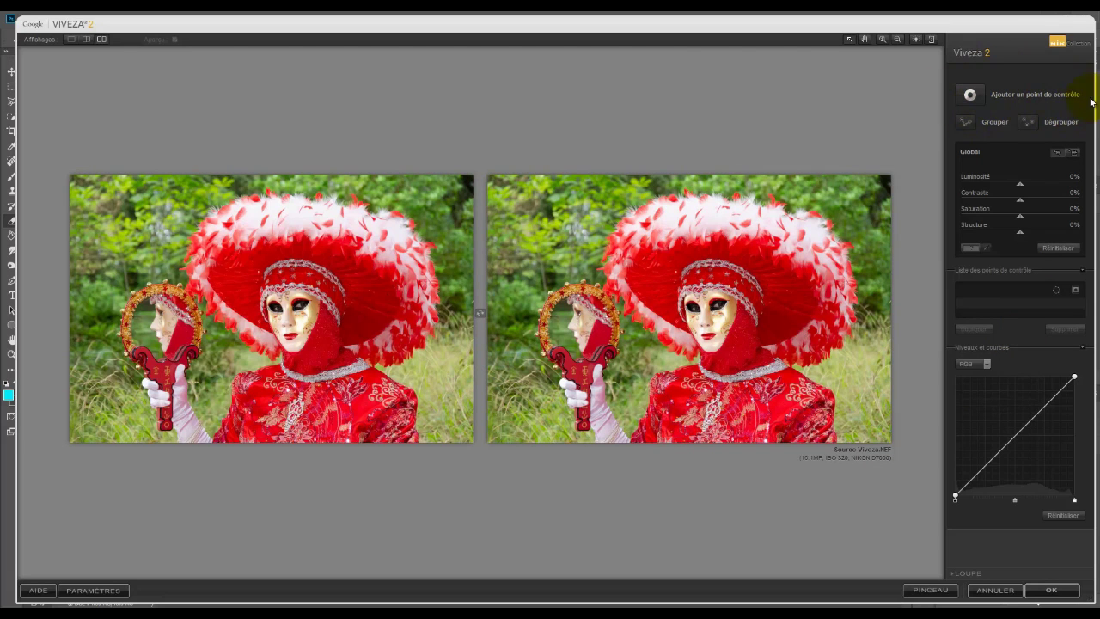
Expand the Loupe to show a magnified detail of the image beneath the adjustment controls.
left_click(969, 96)
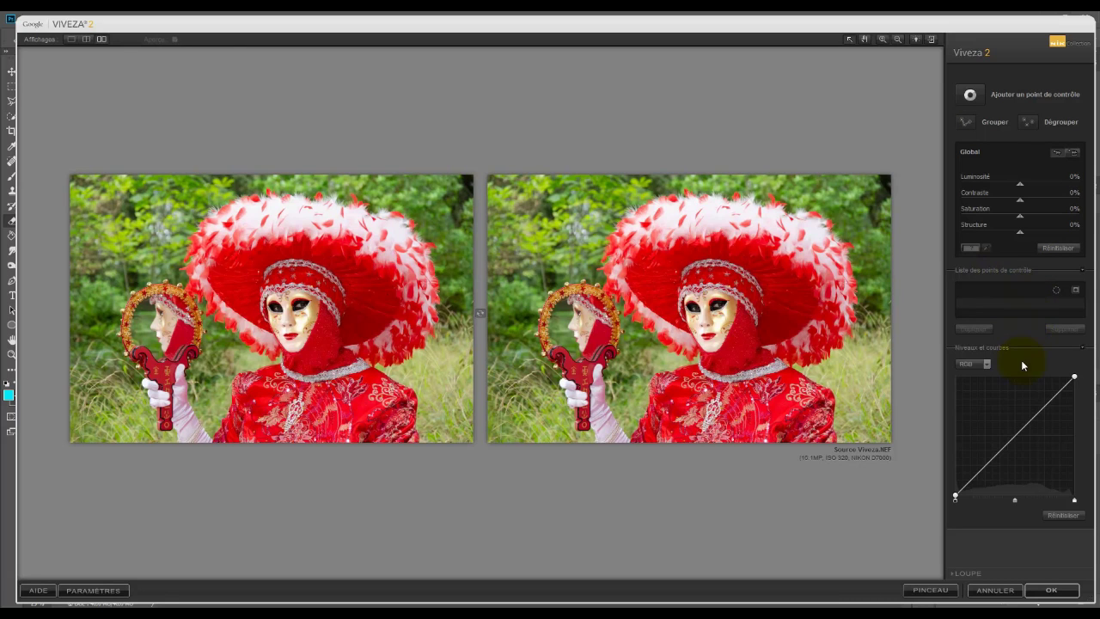
left_click(953, 574)
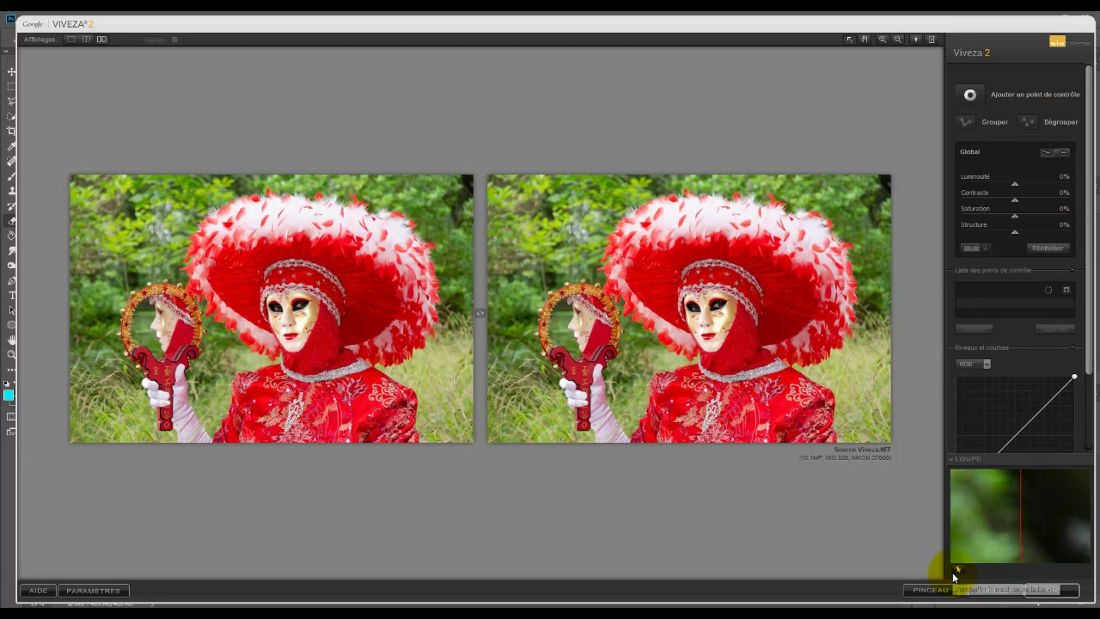
scroll(1088, 425, "down", 2)
left_click_drag(1087, 425, 1085, 356)
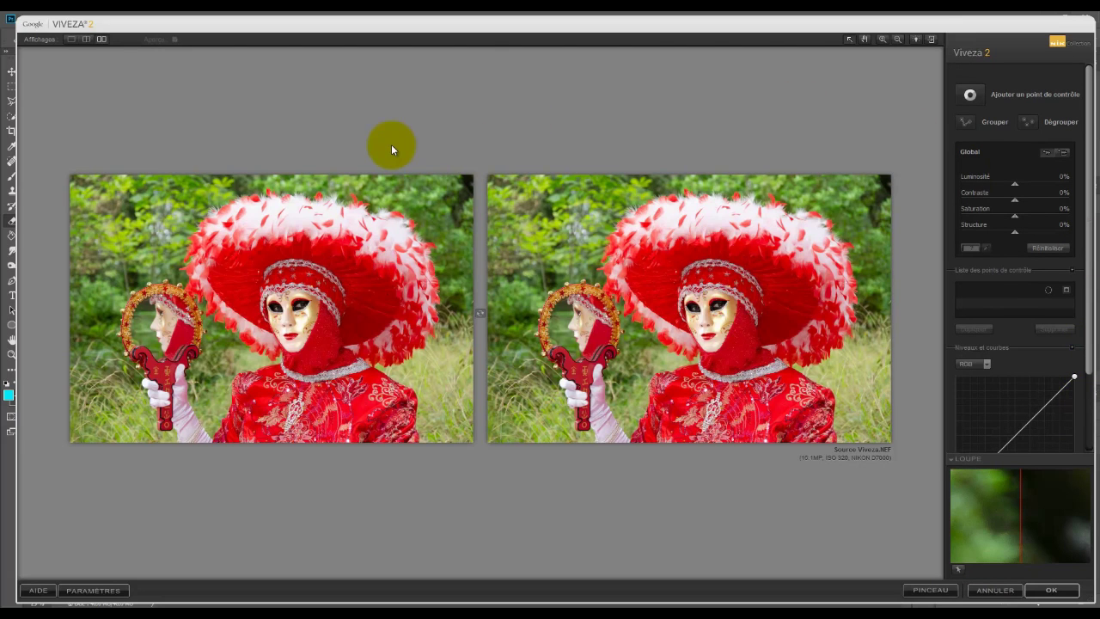
Switch the preview to the single-image view and expand all the Global adjustment sliders.
left_click(72, 38)
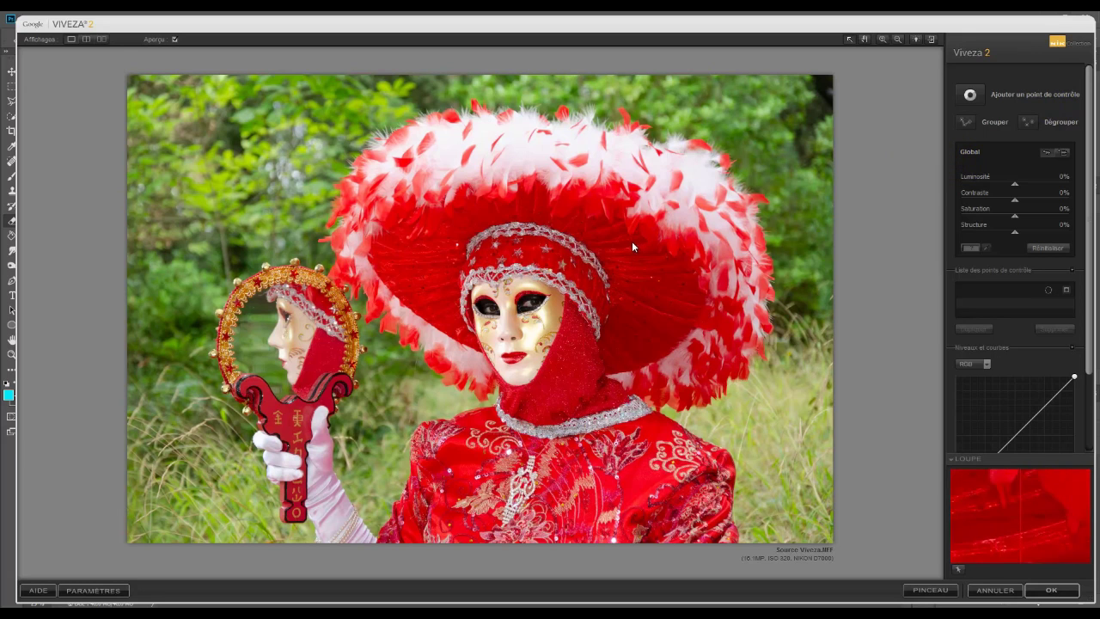
left_click(903, 189)
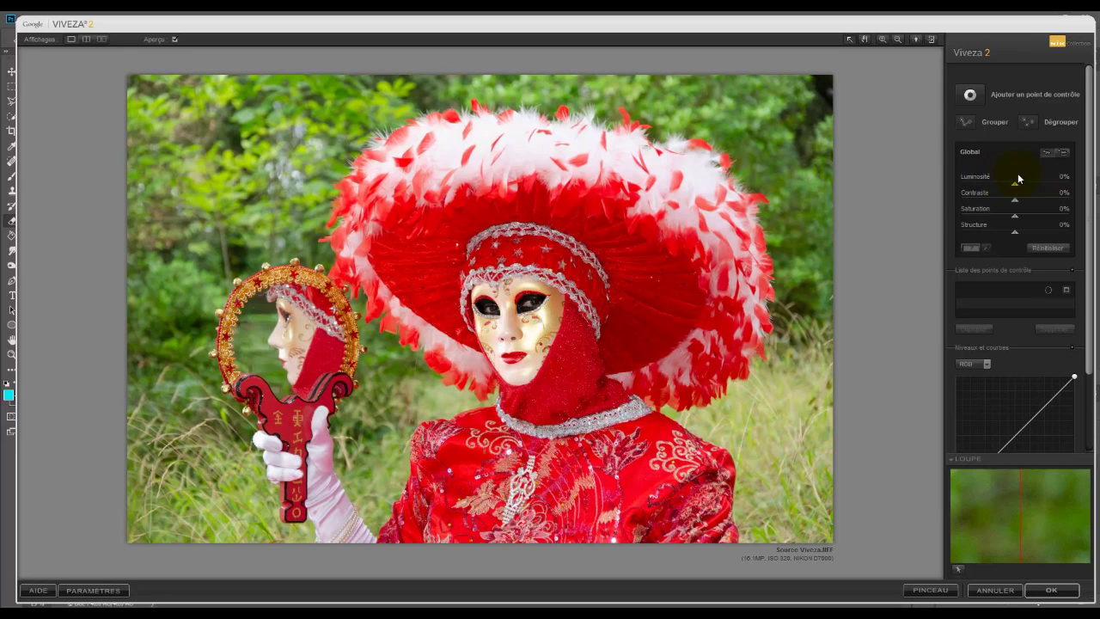
left_click(1063, 154)
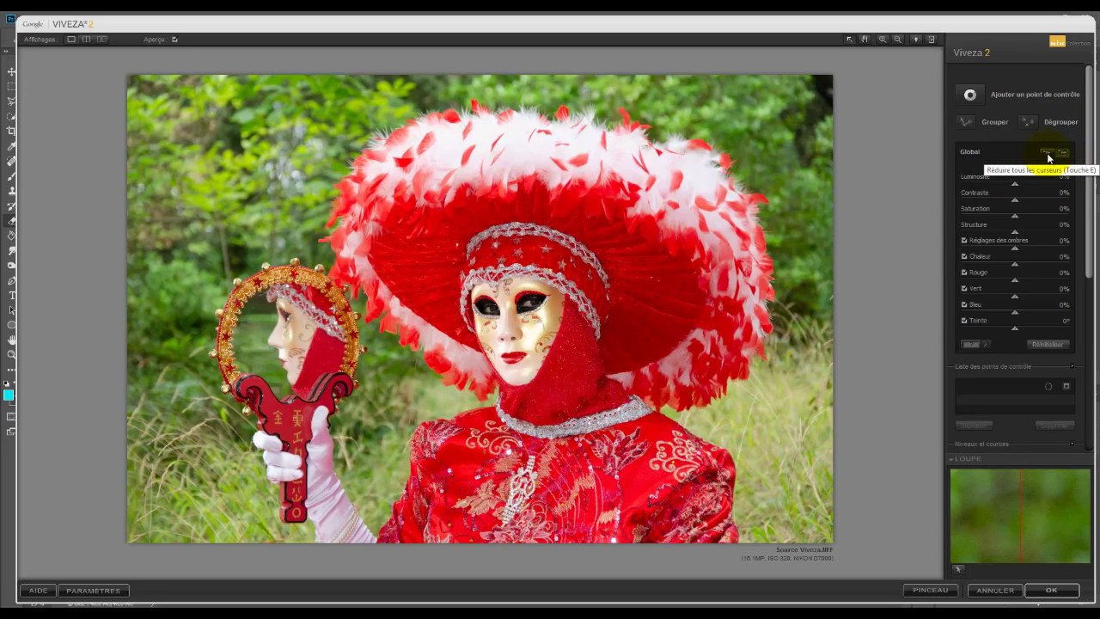
left_click(1048, 157)
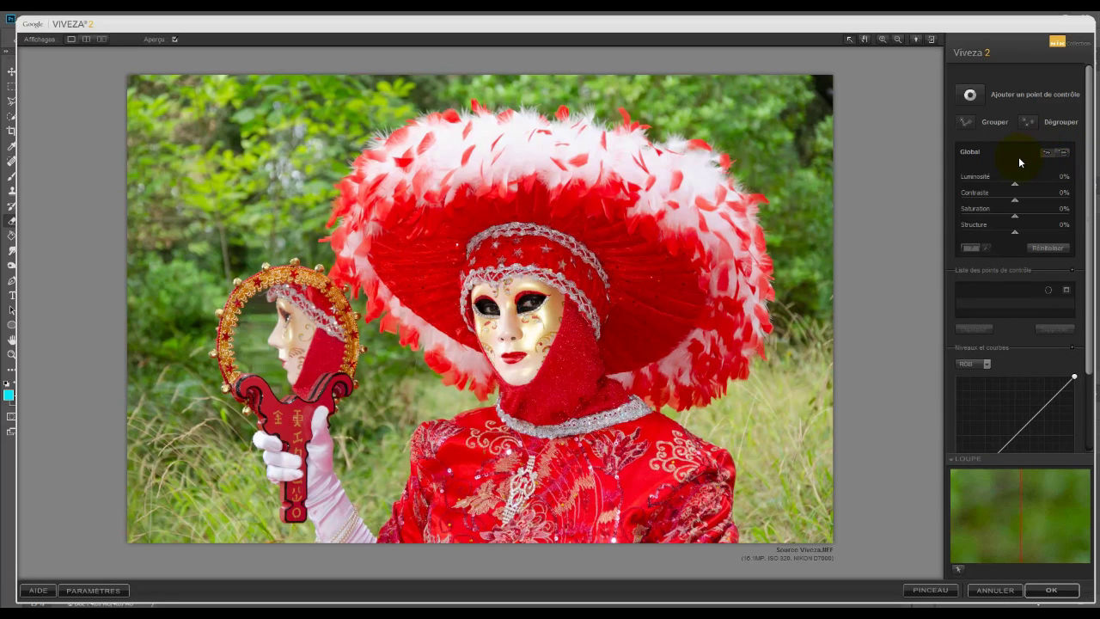
key("e")
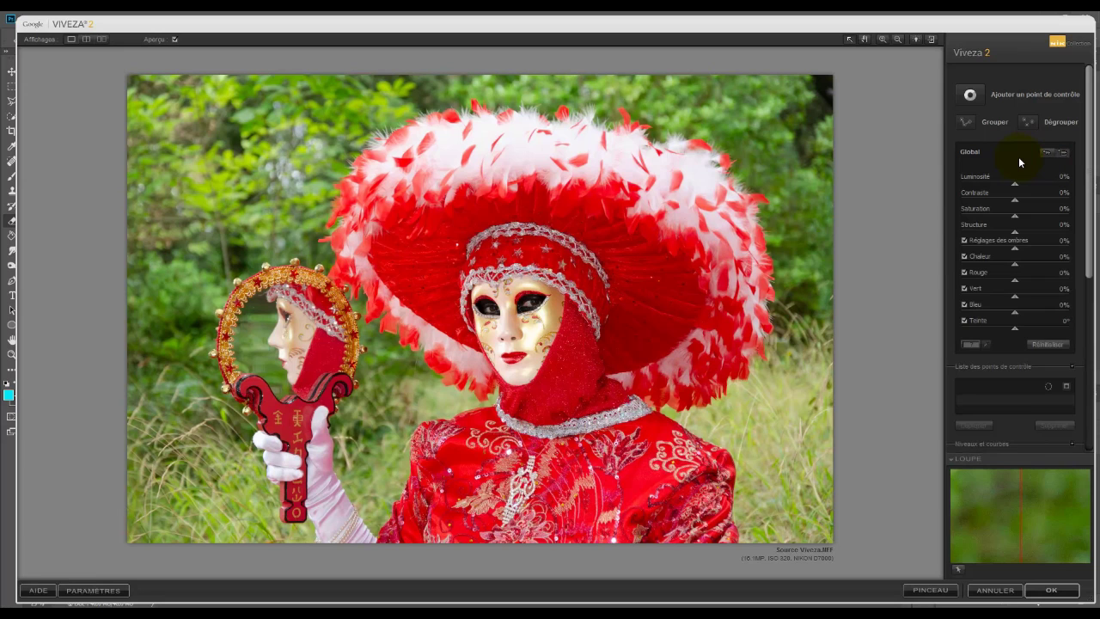
key("e")
key("e")
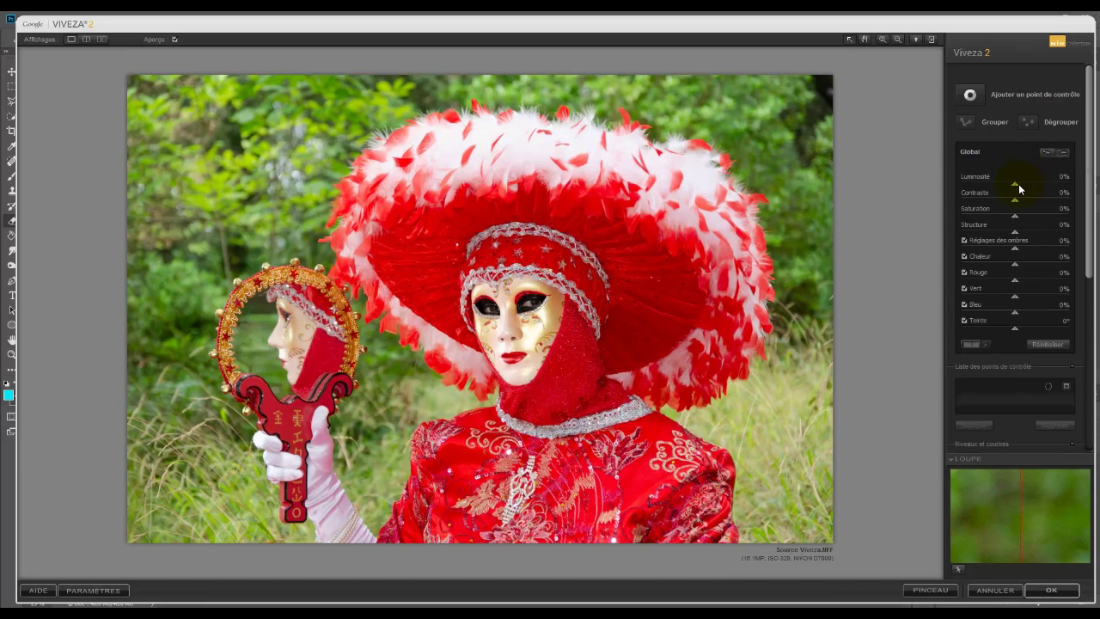
Set global Luminosité to 3%, Contraste to 11% and Saturation to -1%, and try Structure at 100% before returning it to 0%.
left_click_drag(1015, 183, 1017, 185)
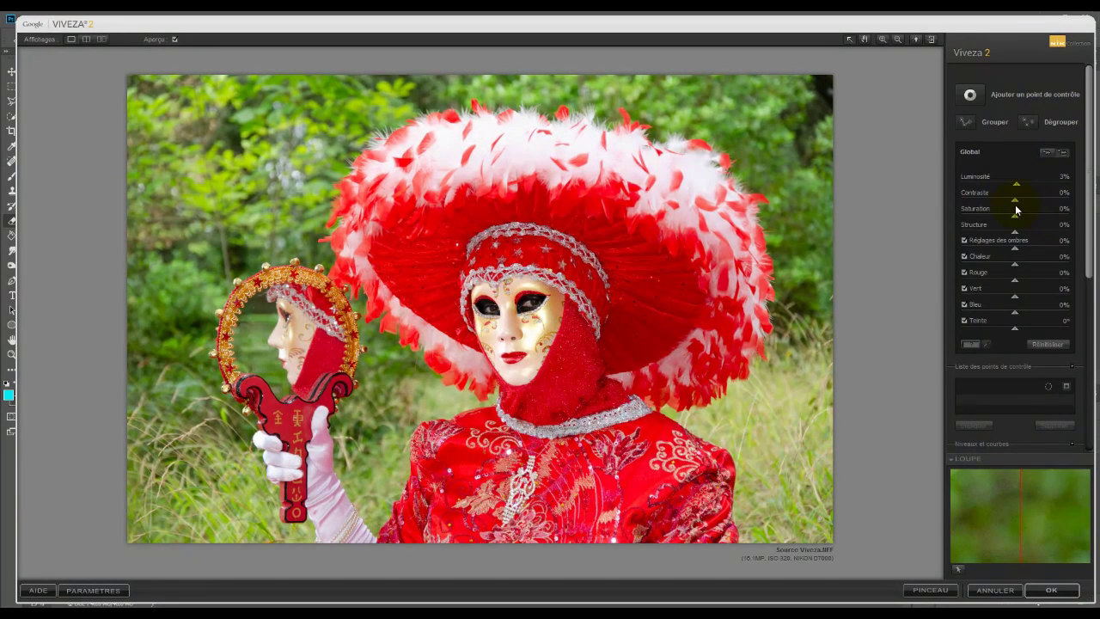
mouse_move(1015, 203)
left_mouse_down()
mouse_move(1028, 202)
mouse_move(996, 206)
mouse_move(1016, 203)
left_mouse_up()
left_click_drag(1017, 207, 1022, 208)
left_click_drag(1012, 216, 1082, 235)
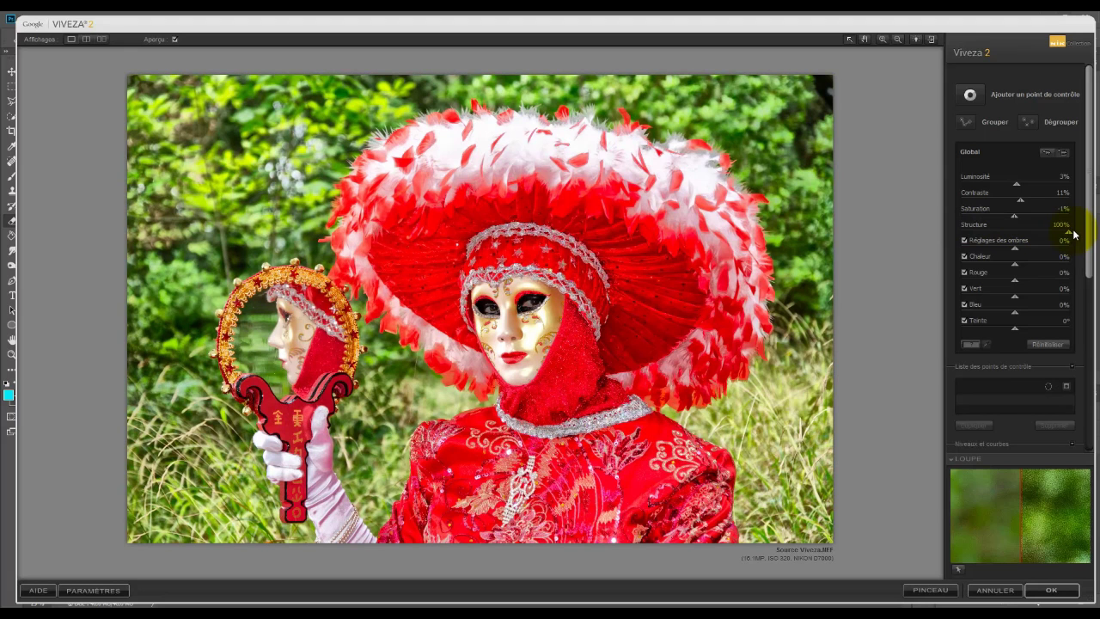
left_click_drag(1074, 232, 1017, 237)
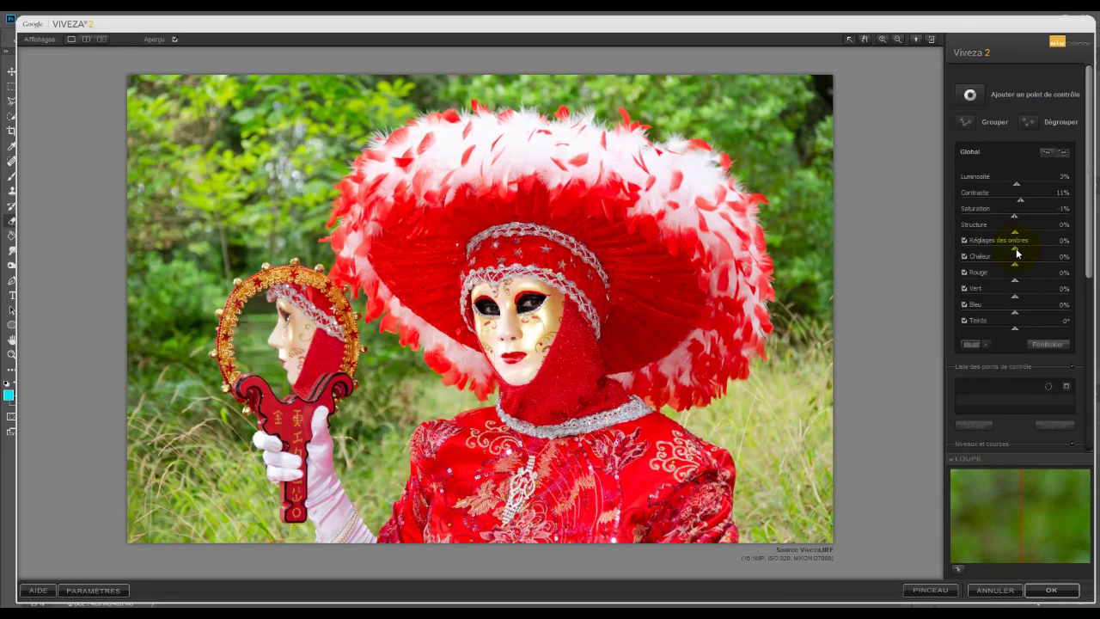
Try Réglages des ombres at -8% and -100%, toggling it off and on to compare, and settle it at -12%.
mouse_move(1017, 252)
left_mouse_down()
mouse_move(970, 255)
mouse_move(1064, 254)
mouse_move(1012, 259)
left_mouse_up()
left_click(964, 242)
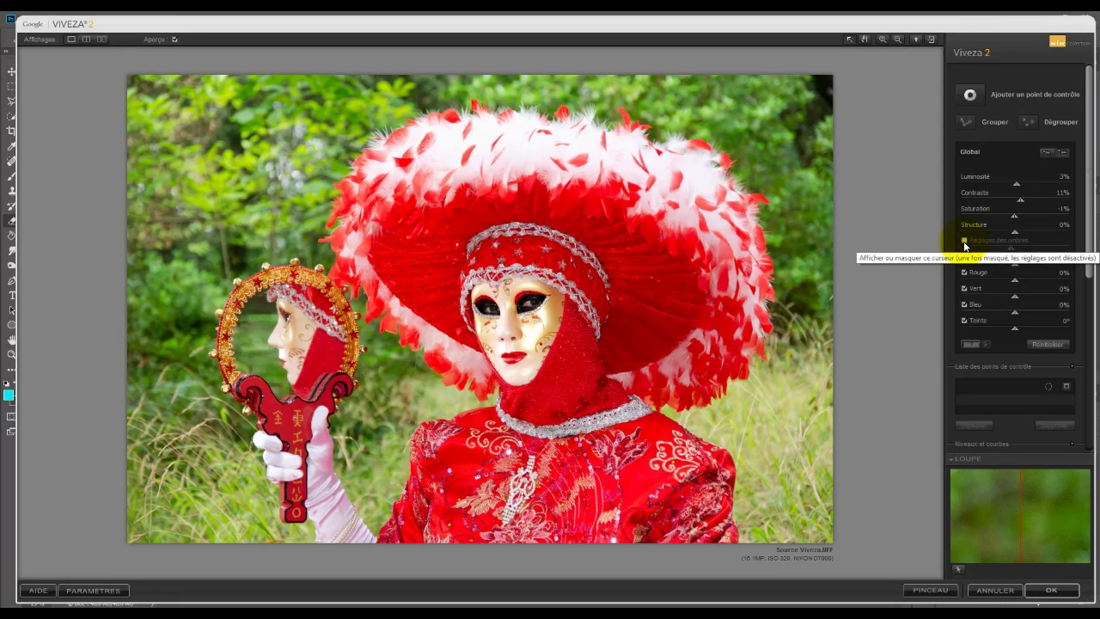
left_click(963, 242)
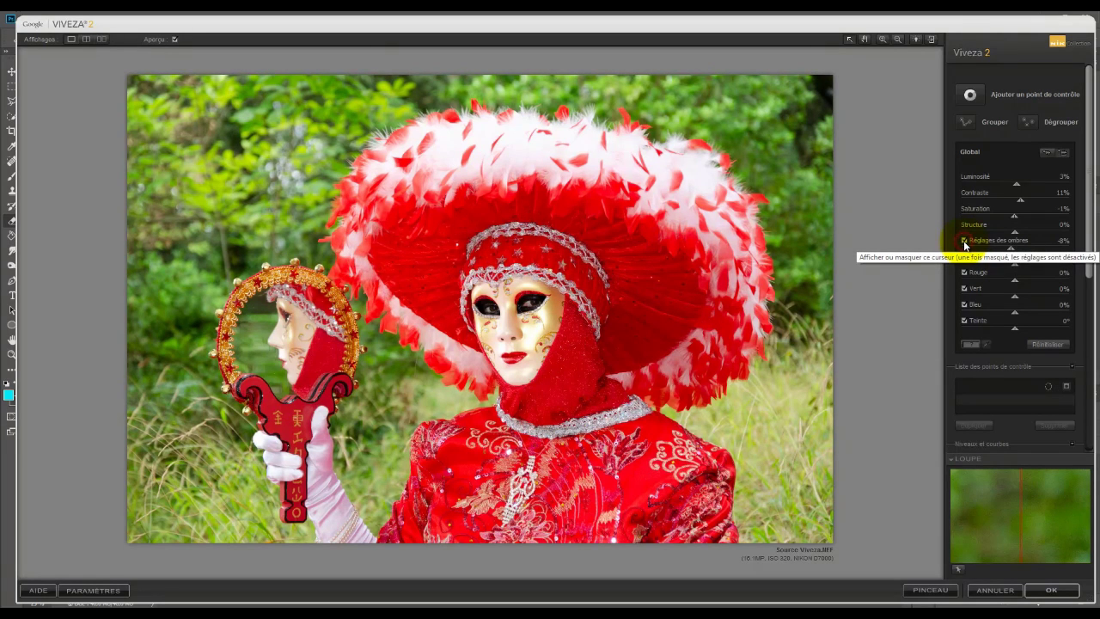
left_click_drag(1011, 253, 937, 249)
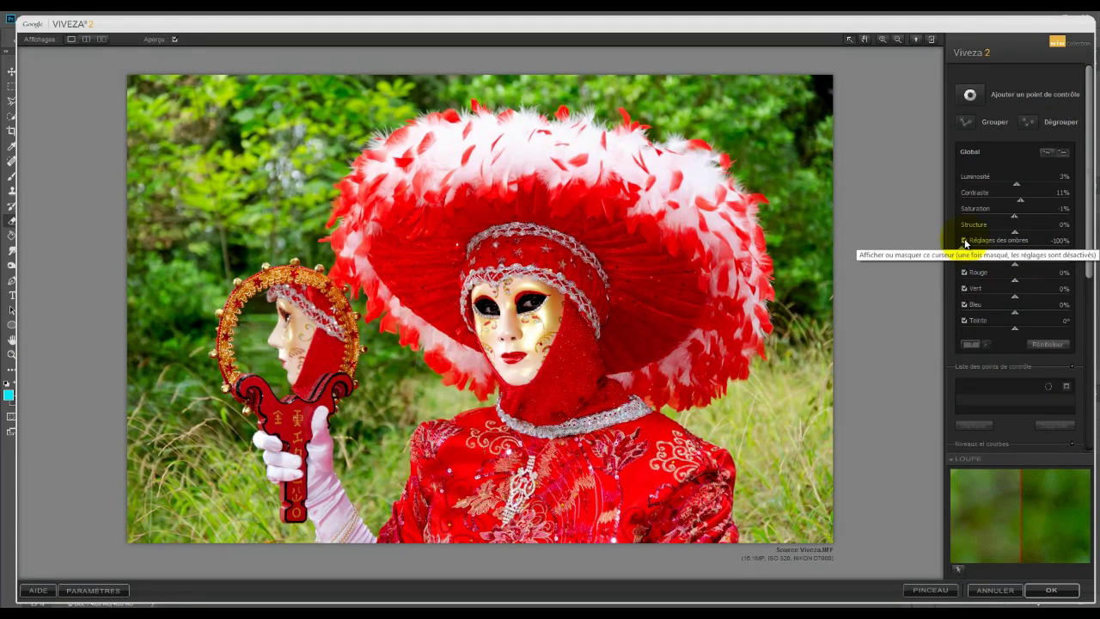
left_click(965, 244)
left_click(964, 243)
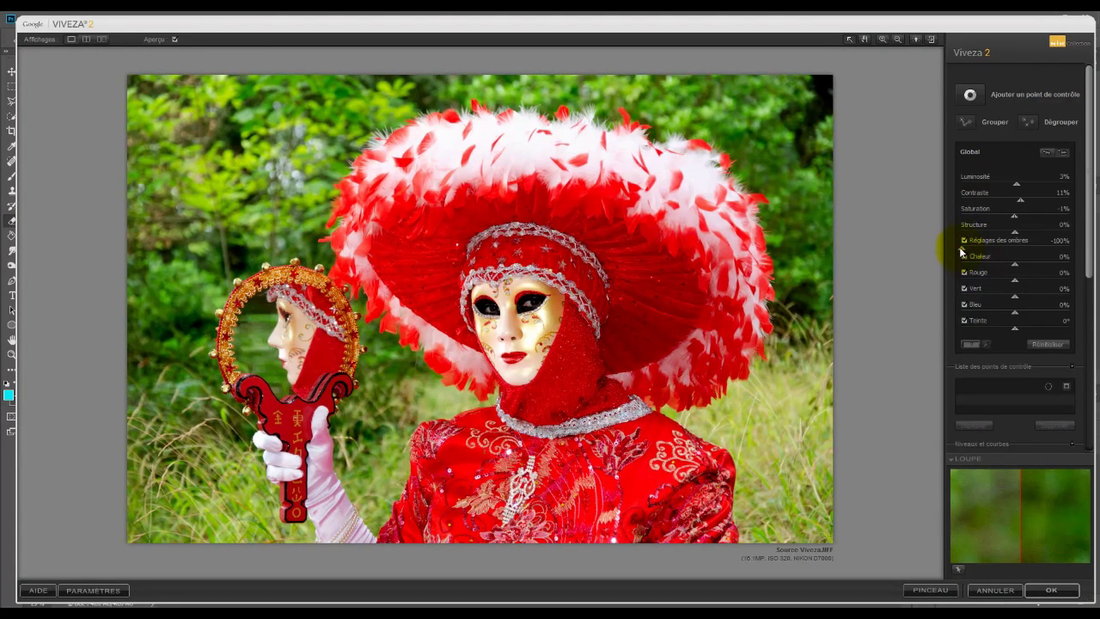
left_click_drag(962, 249, 1006, 251)
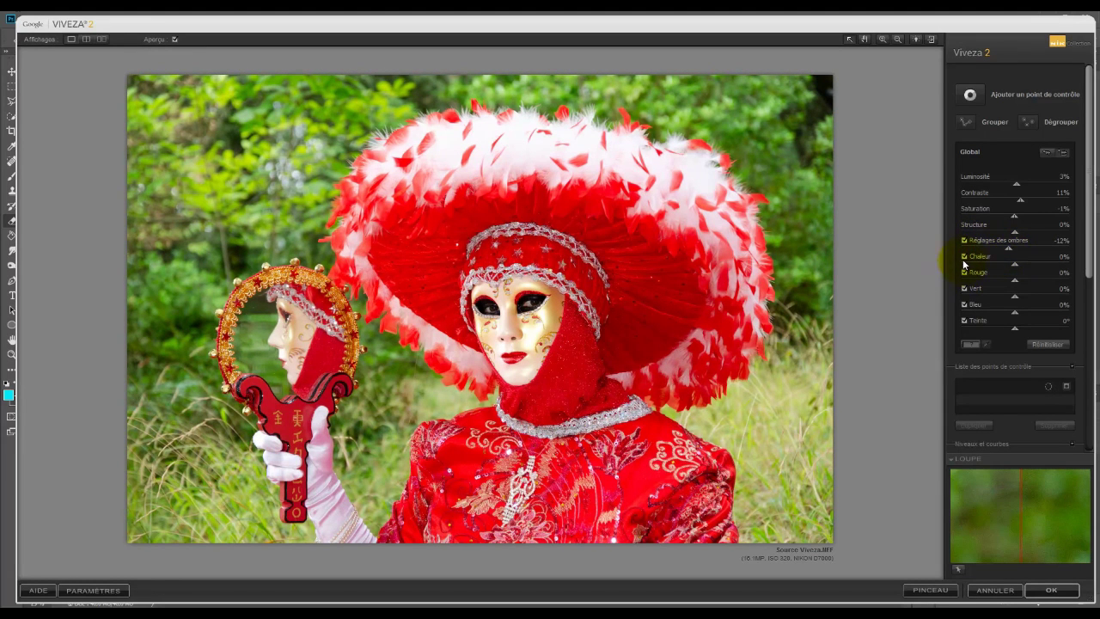
Try Chaleur at 100%, restore it to 0%, and set Rouge to -14%.
left_click_drag(1014, 264, 1079, 272)
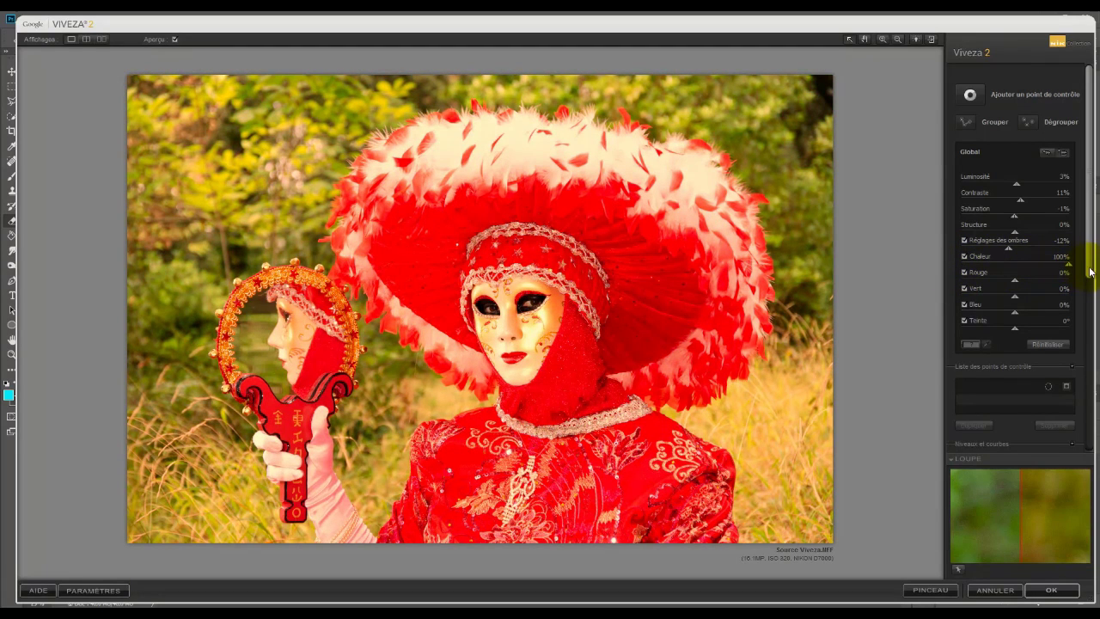
double_click(1043, 262)
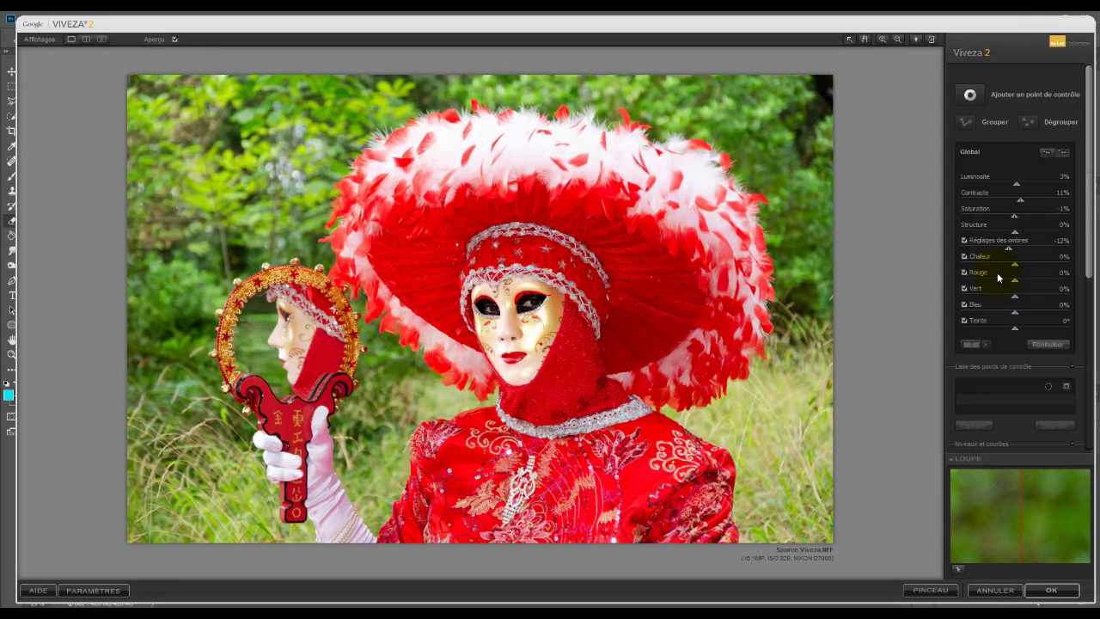
mouse_move(1014, 283)
left_mouse_down()
mouse_move(998, 289)
mouse_move(1080, 282)
mouse_move(1003, 283)
left_mouse_up()
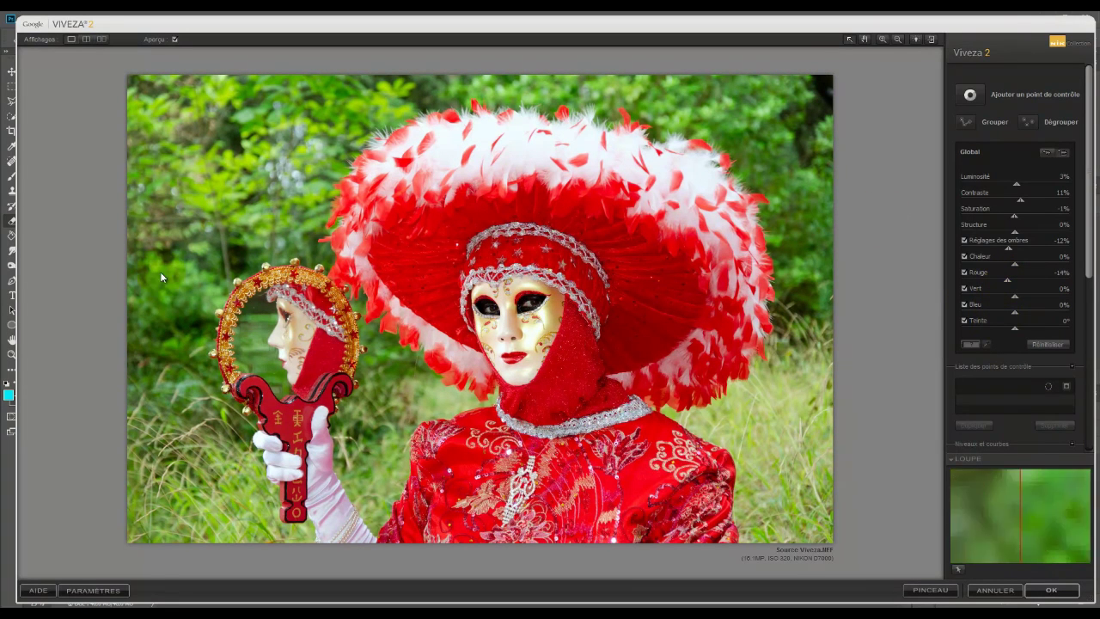
Try the Vert slider and Bleu at -58%, and bring Bleu back to -7%.
left_click(1015, 297)
left_click_drag(1015, 297, 1001, 325)
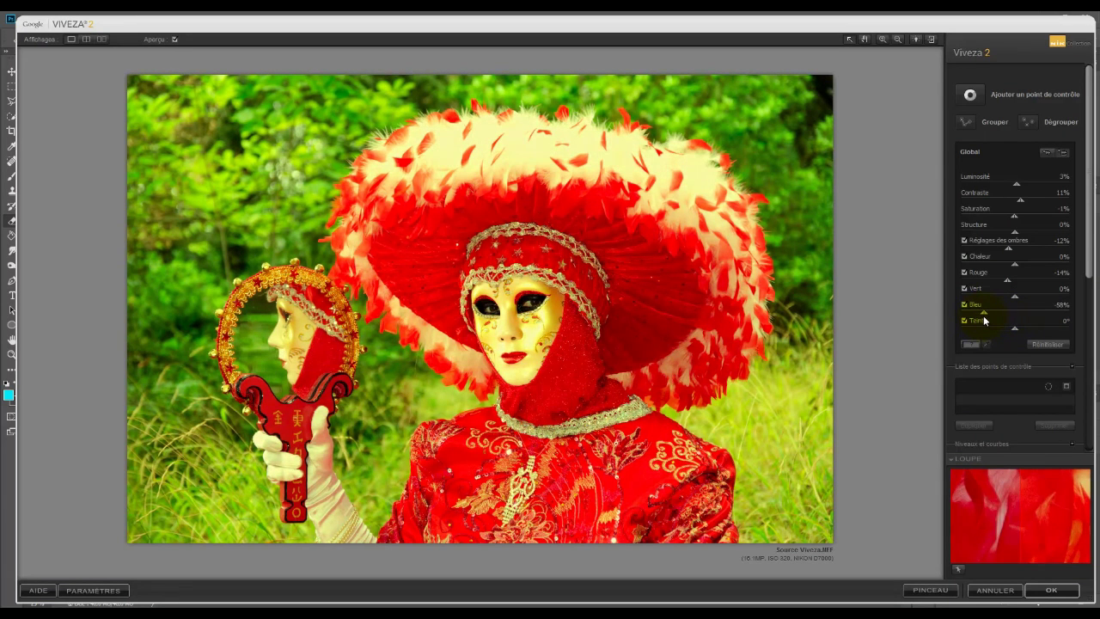
left_click_drag(984, 317, 1010, 314)
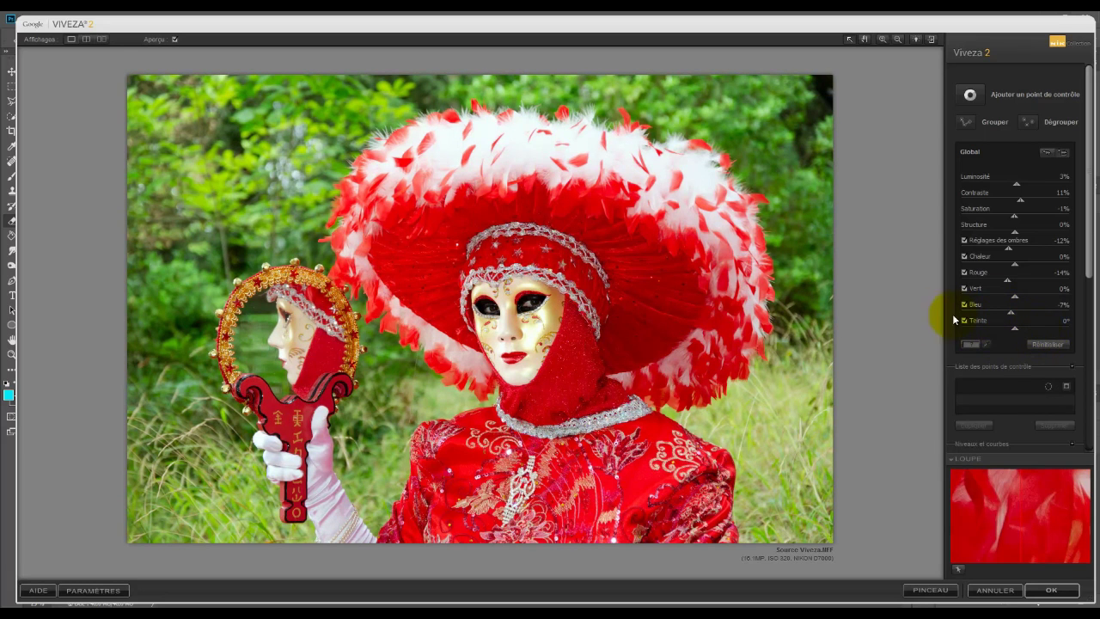
Try the Teinte slider and reset all the Global sliders to their default values.
mouse_move(1016, 329)
left_mouse_down()
mouse_move(941, 339)
mouse_move(1055, 335)
mouse_move(1016, 342)
left_mouse_up()
left_click(1014, 326)
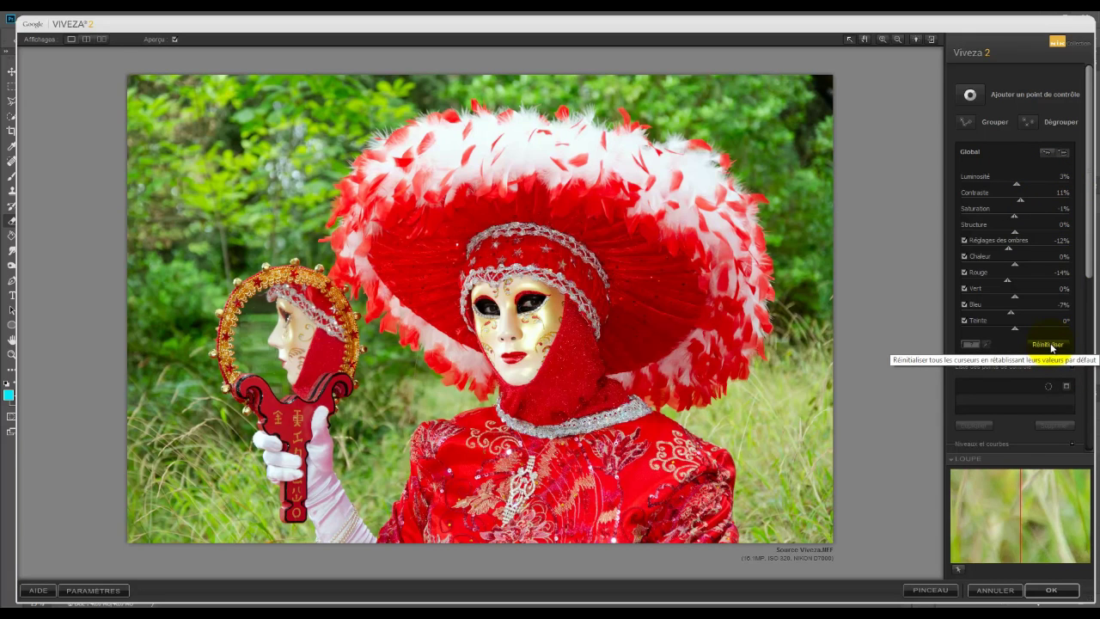
left_click(1050, 345)
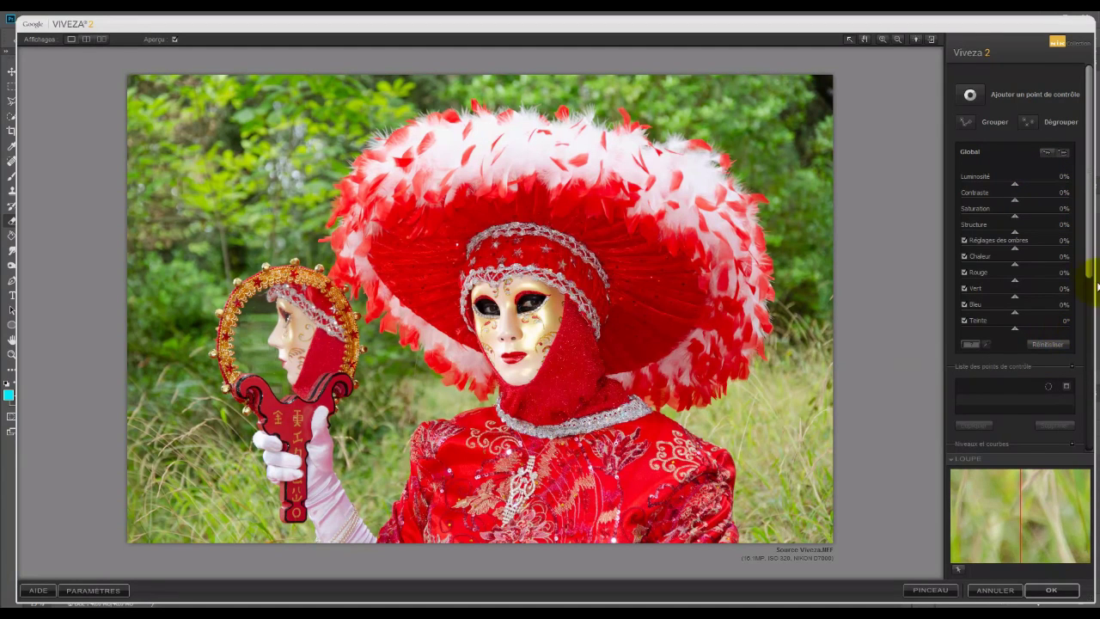
Add two points to the RGB curve in Niveaux et courbes and raise the lower one to lighten the darker tones.
left_click_drag(1090, 253, 1091, 452)
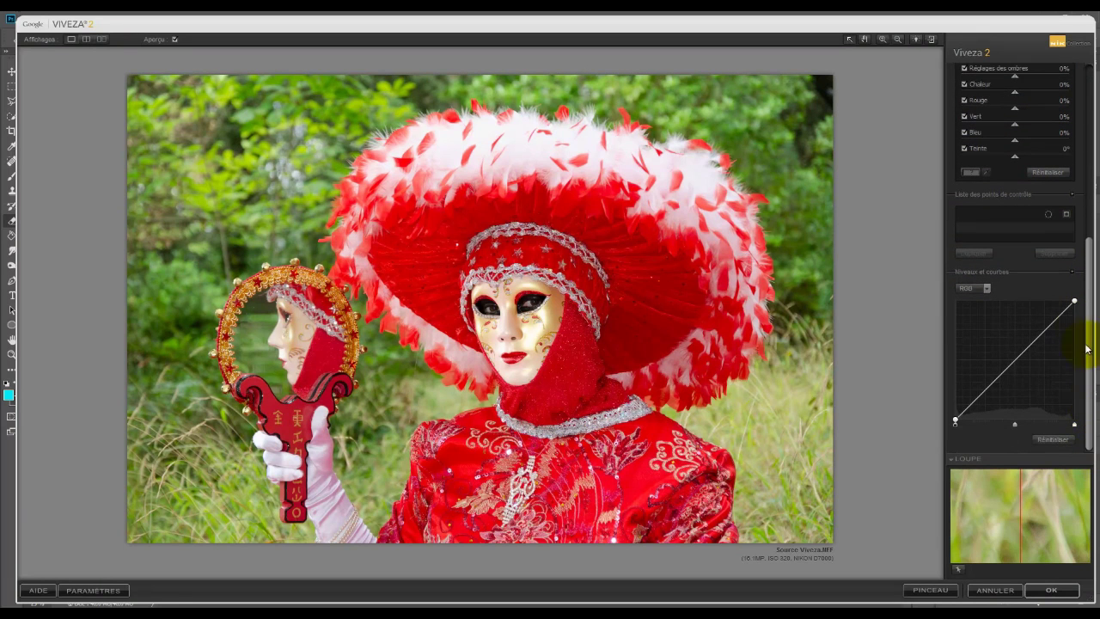
left_click(987, 290)
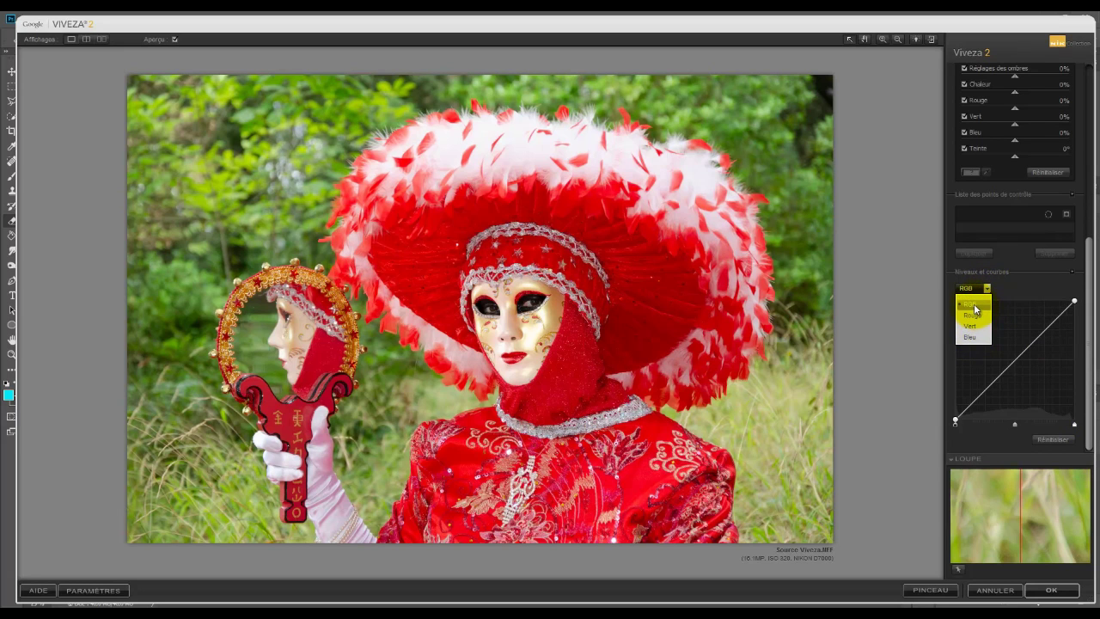
left_click(971, 307)
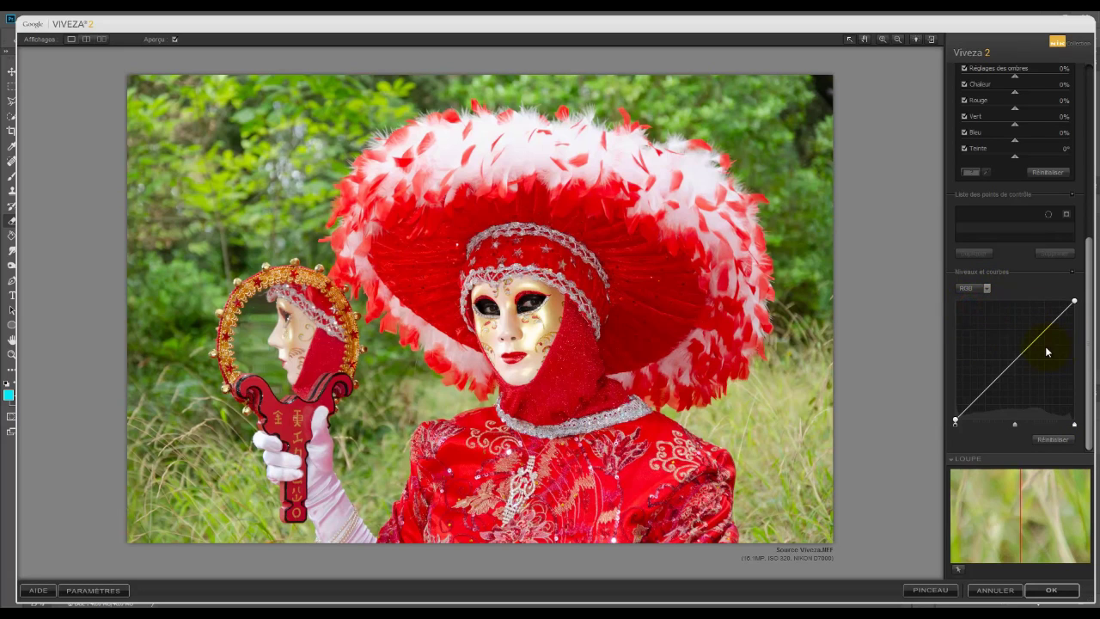
left_click_drag(1036, 339, 1038, 349)
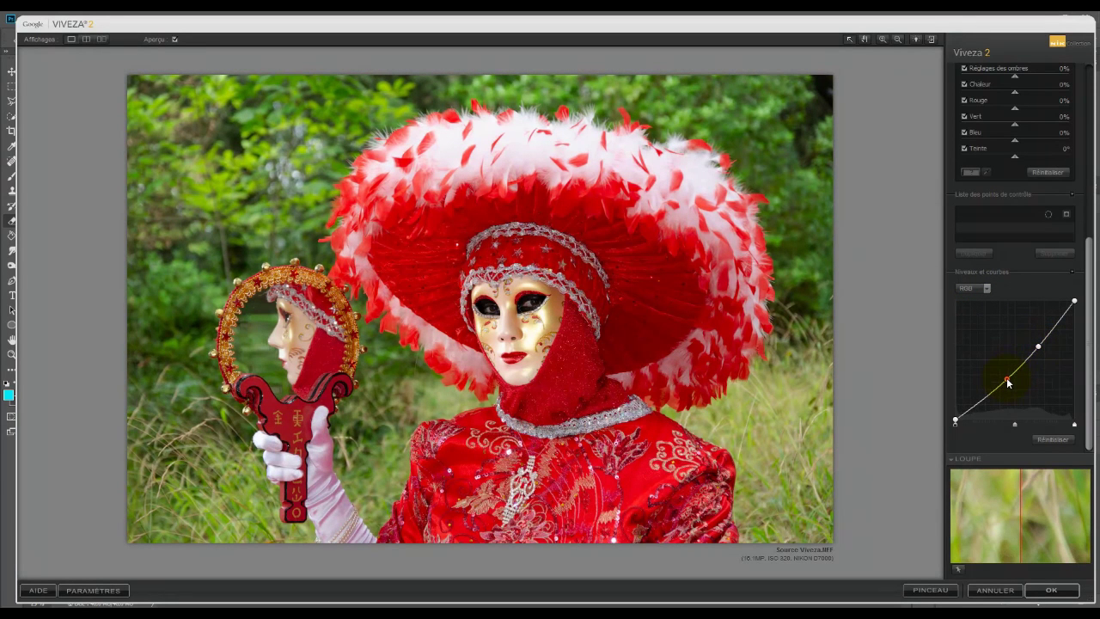
left_click_drag(1002, 379, 999, 370)
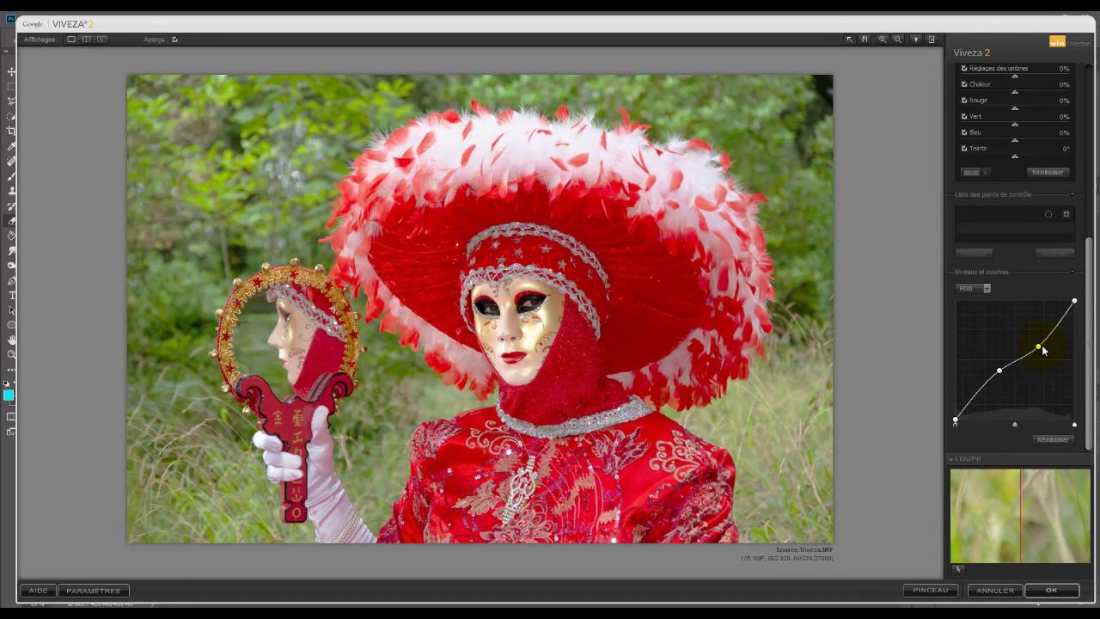
mouse_move(1037, 350)
left_mouse_down()
mouse_move(1038, 328)
mouse_move(1041, 340)
left_mouse_up()
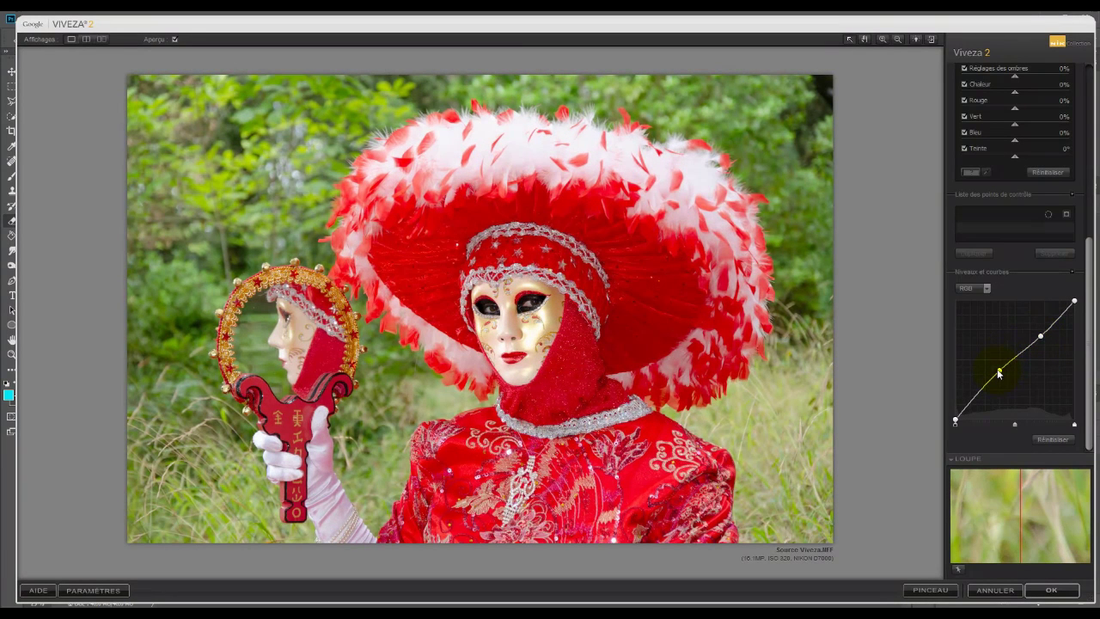
left_click_drag(999, 369, 994, 368)
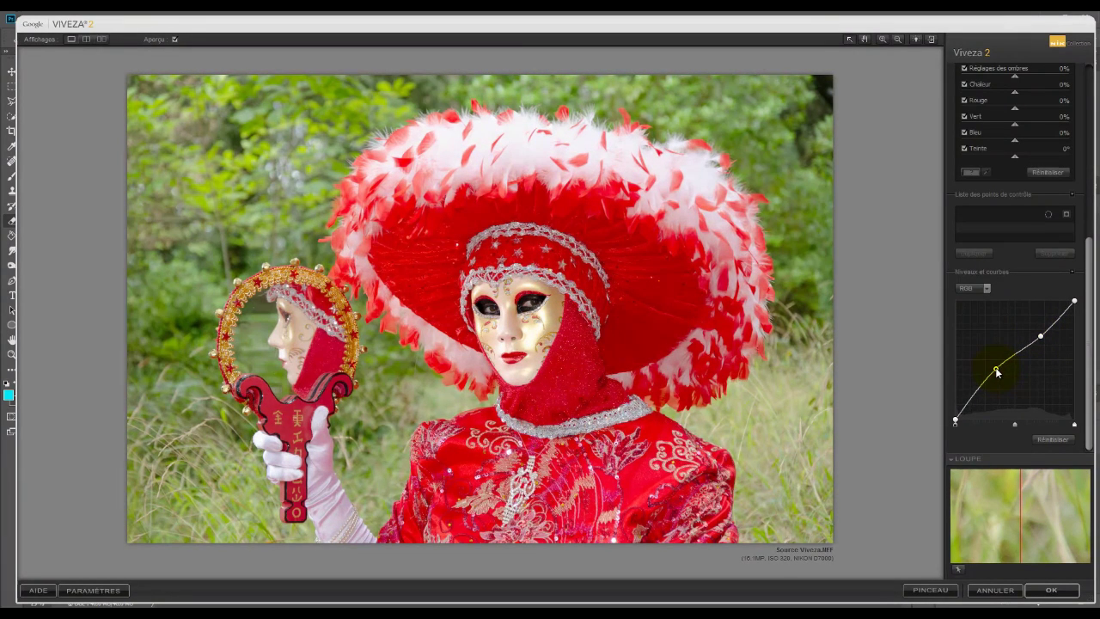
Switch the curve to the Rouge channel and bend it with two added points.
left_click(986, 289)
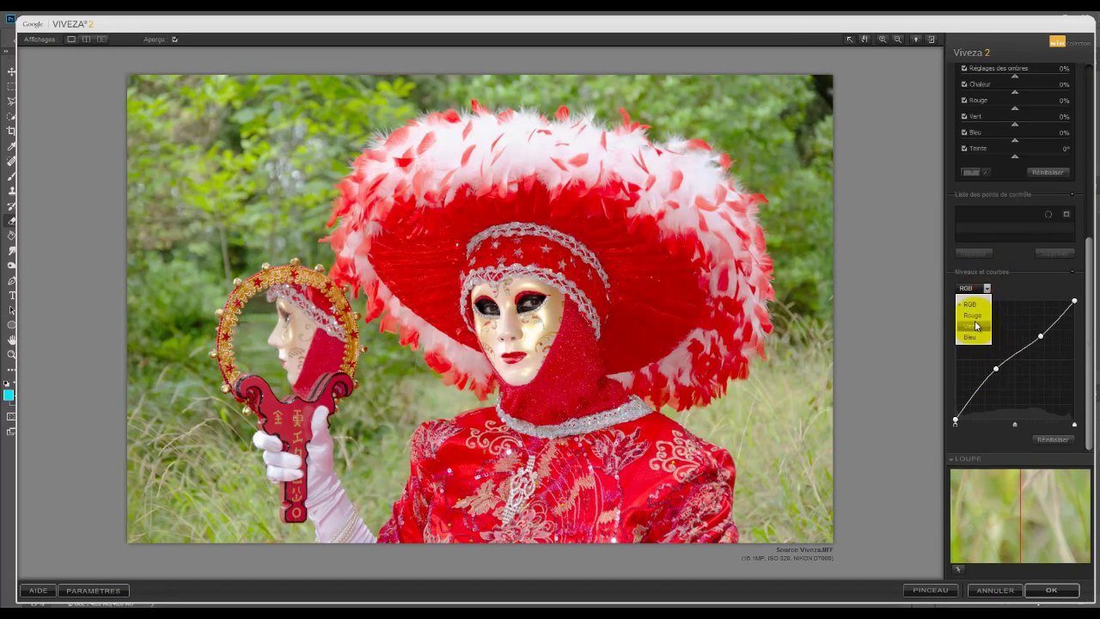
left_click(972, 317)
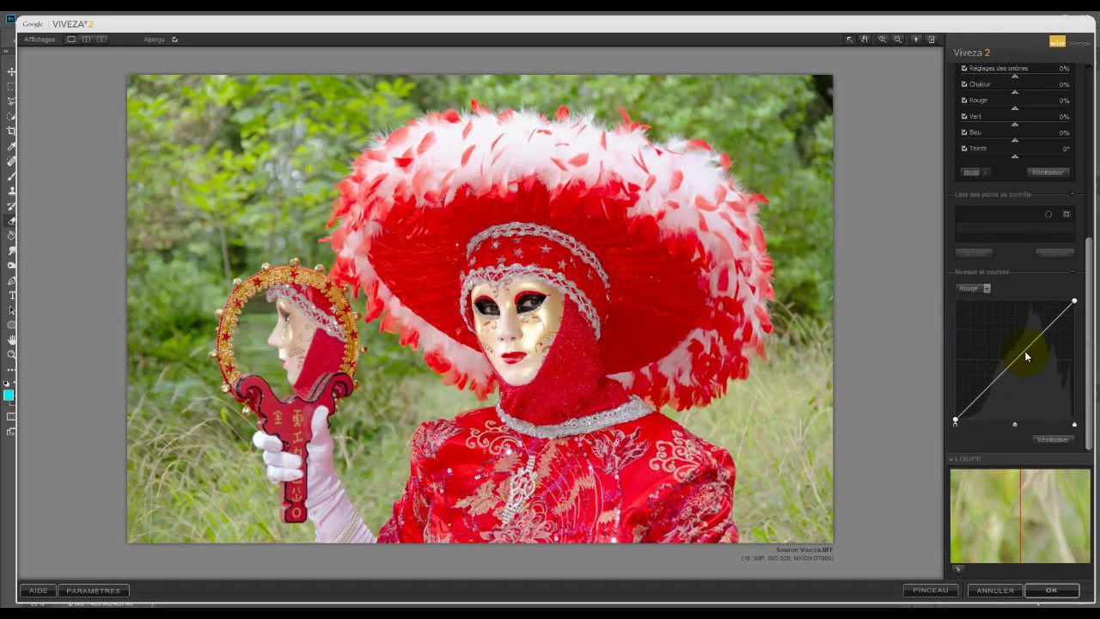
left_click_drag(1024, 353, 1006, 374)
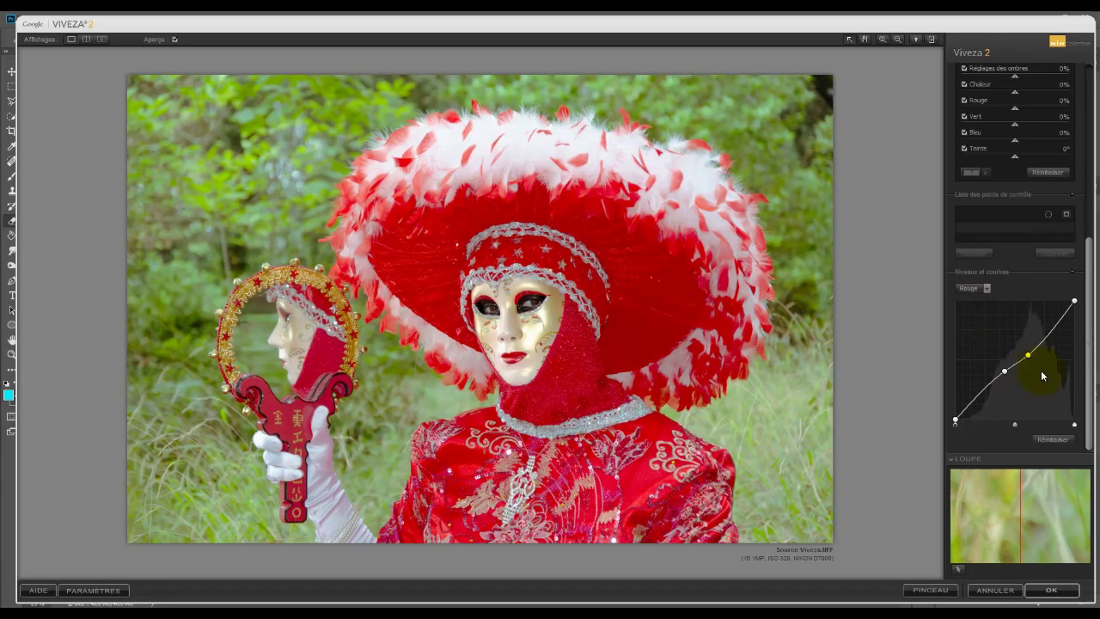
Reset all levels and curves to their defaults and switch the curve back to the RGB channel.
left_click(1056, 443)
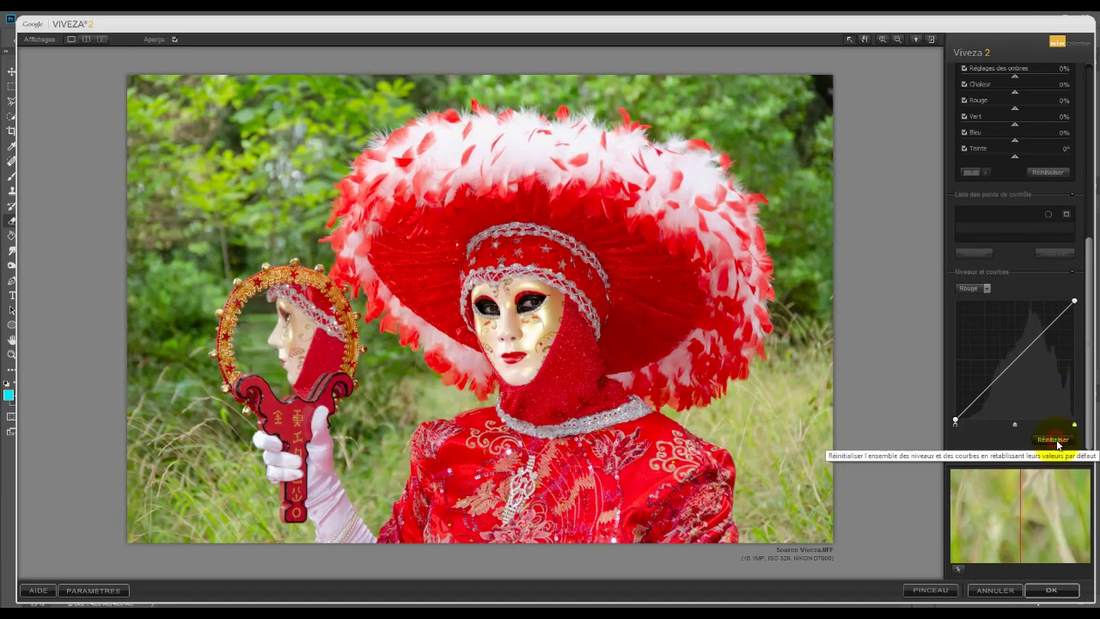
left_click(974, 288)
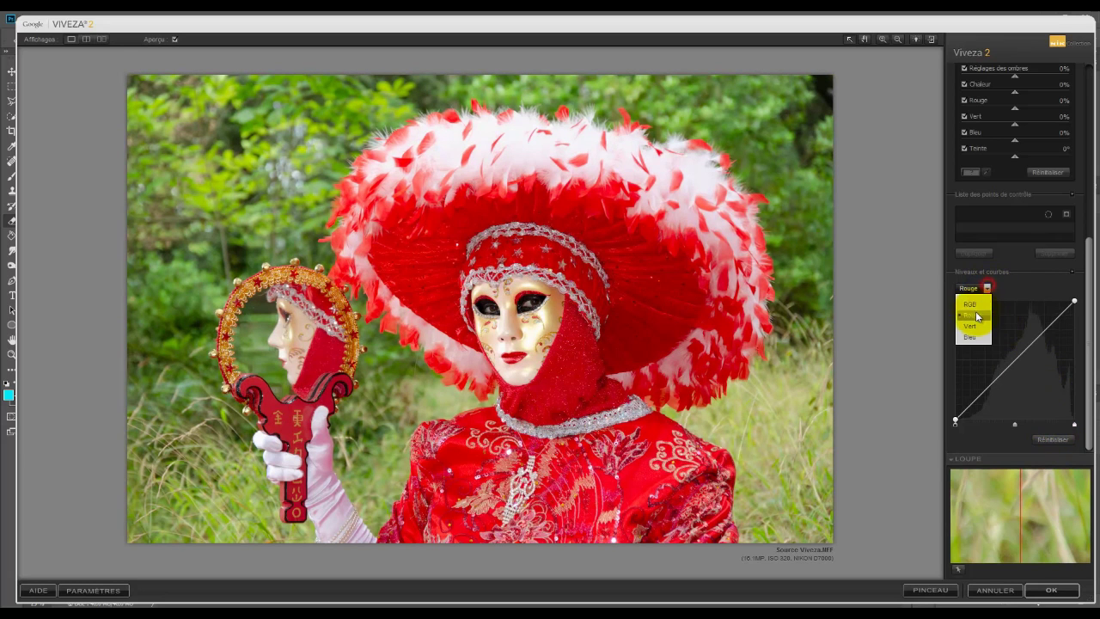
left_click(975, 307)
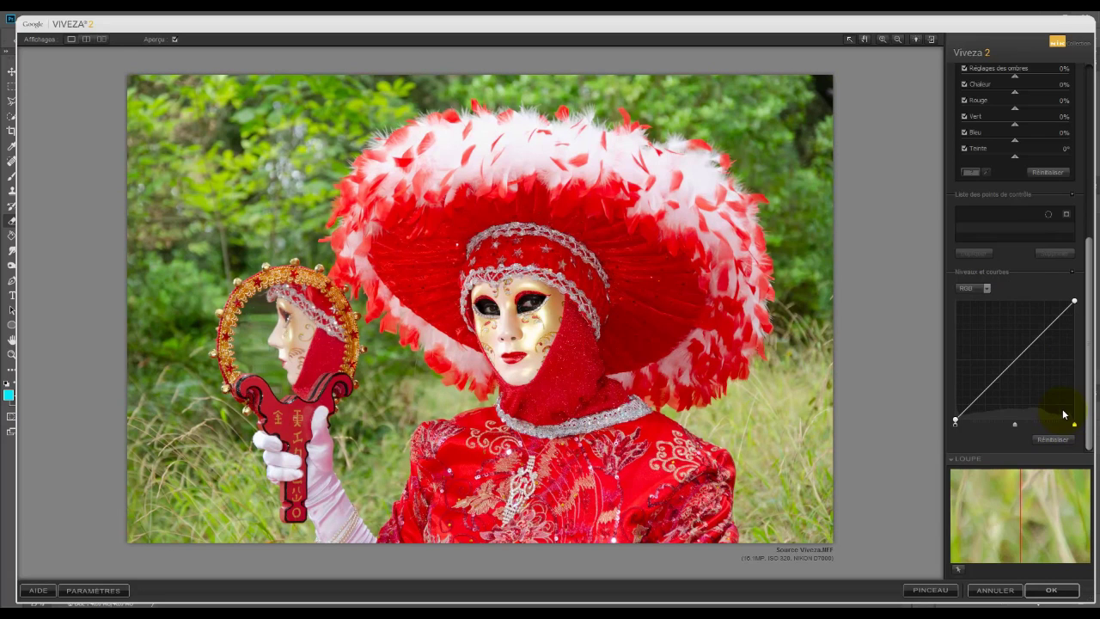
left_click_drag(1088, 365, 1091, 210)
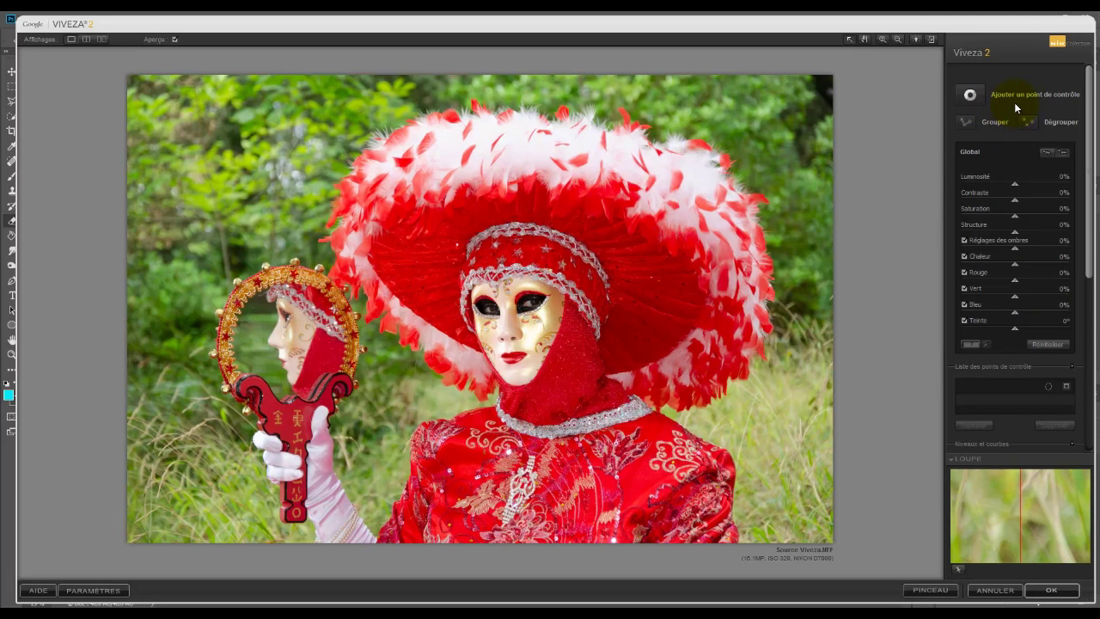
Add a control point on the mask's eye nearest the hand mirror.
left_click(969, 95)
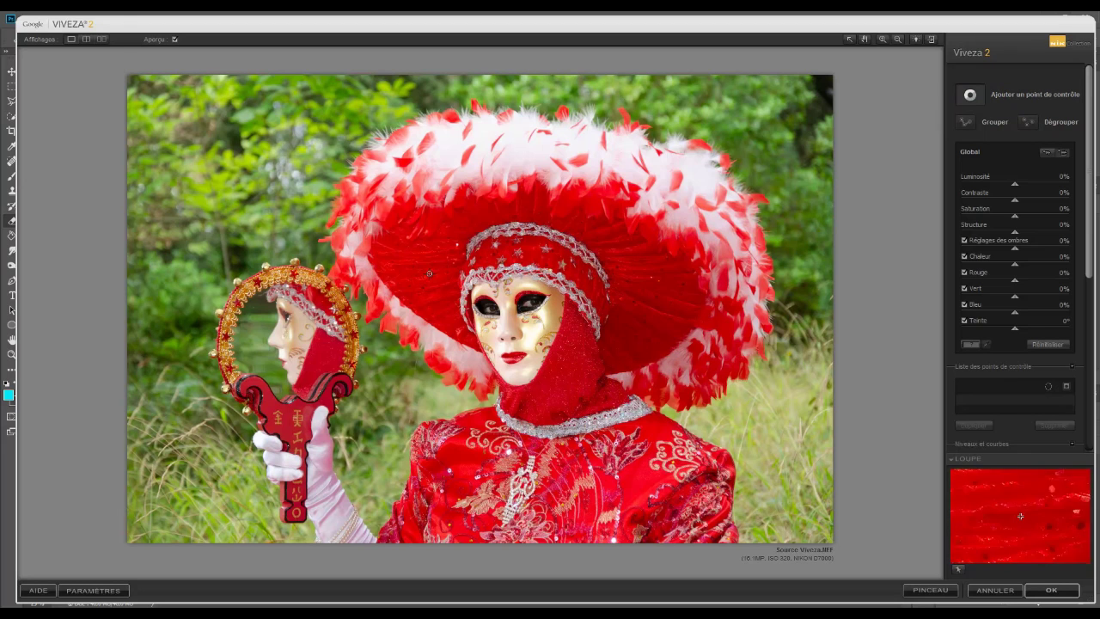
left_click(487, 317)
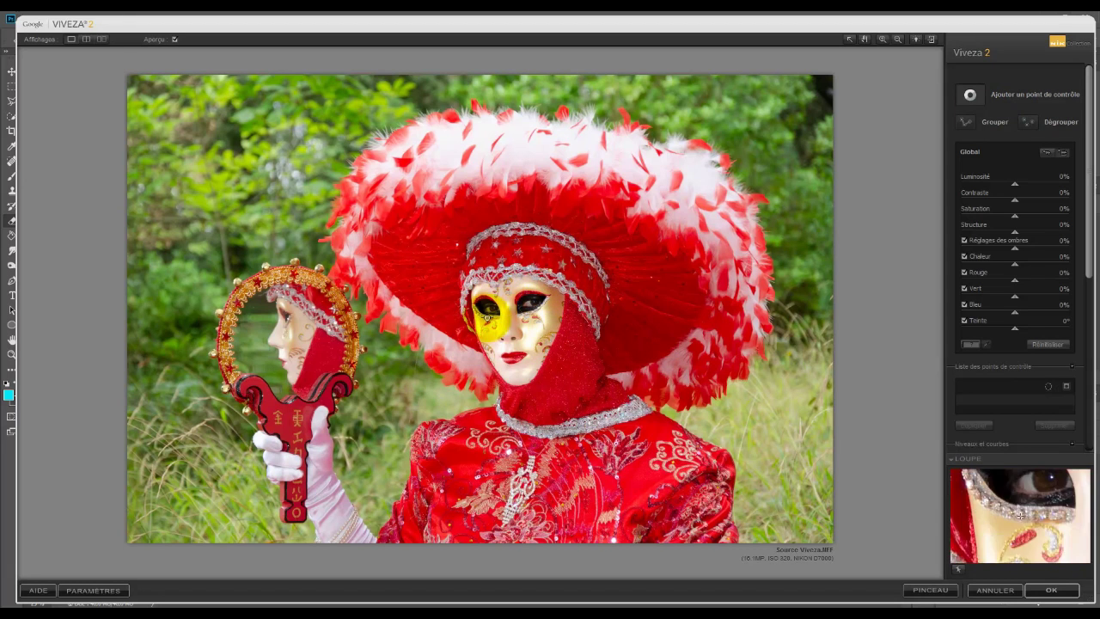
left_click(493, 314)
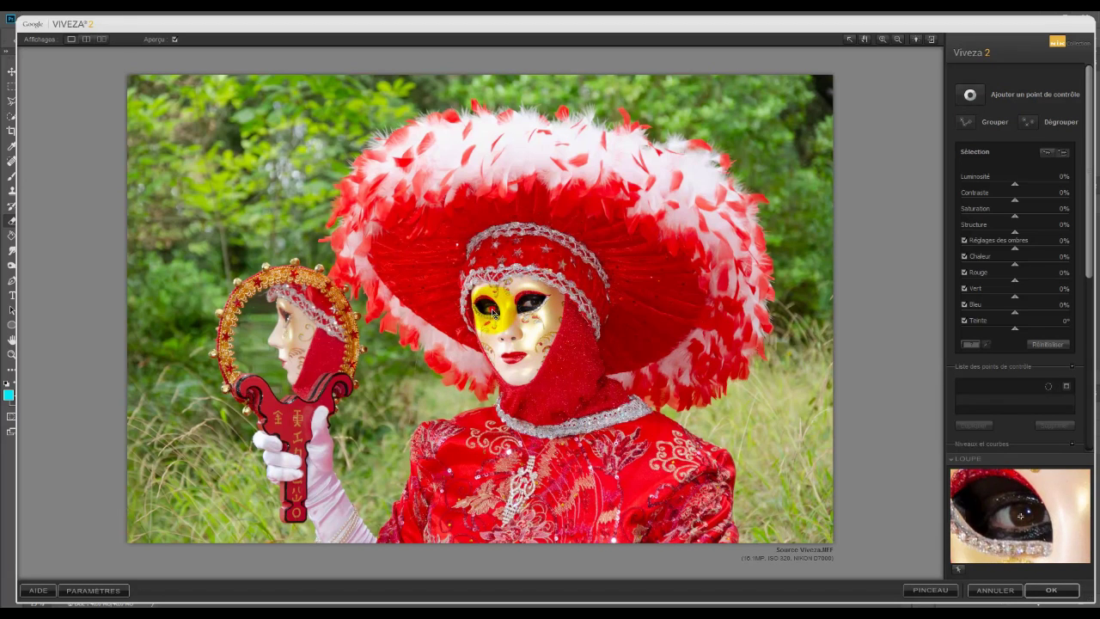
left_click(494, 313)
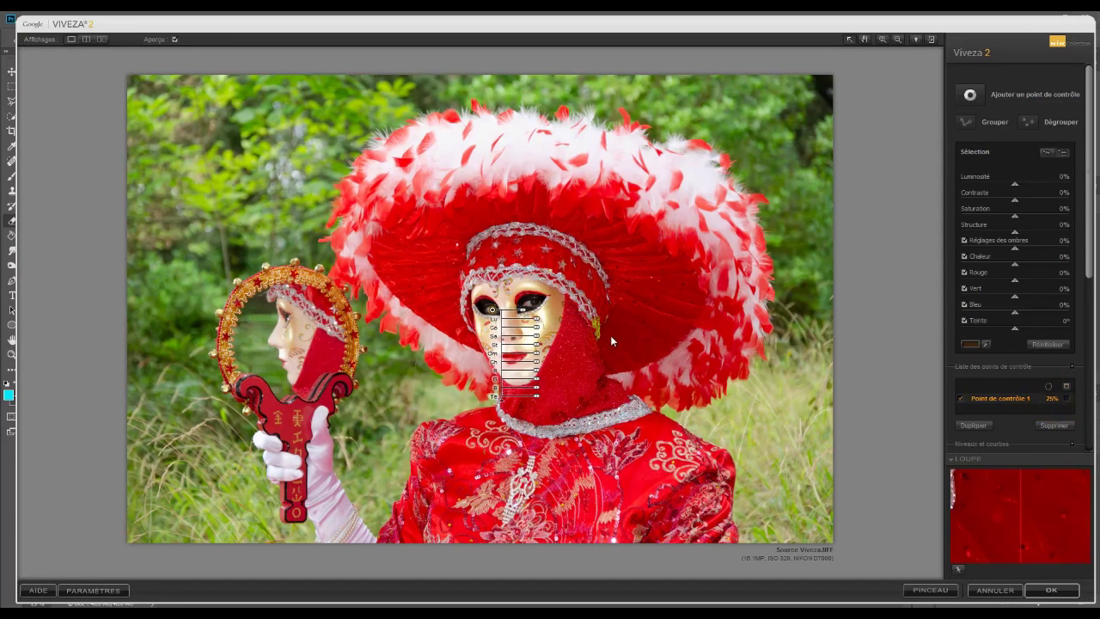
Shrink the control point's area of effect to 2% and reposition the point on the same eye.
scroll(524, 314, "down", 4)
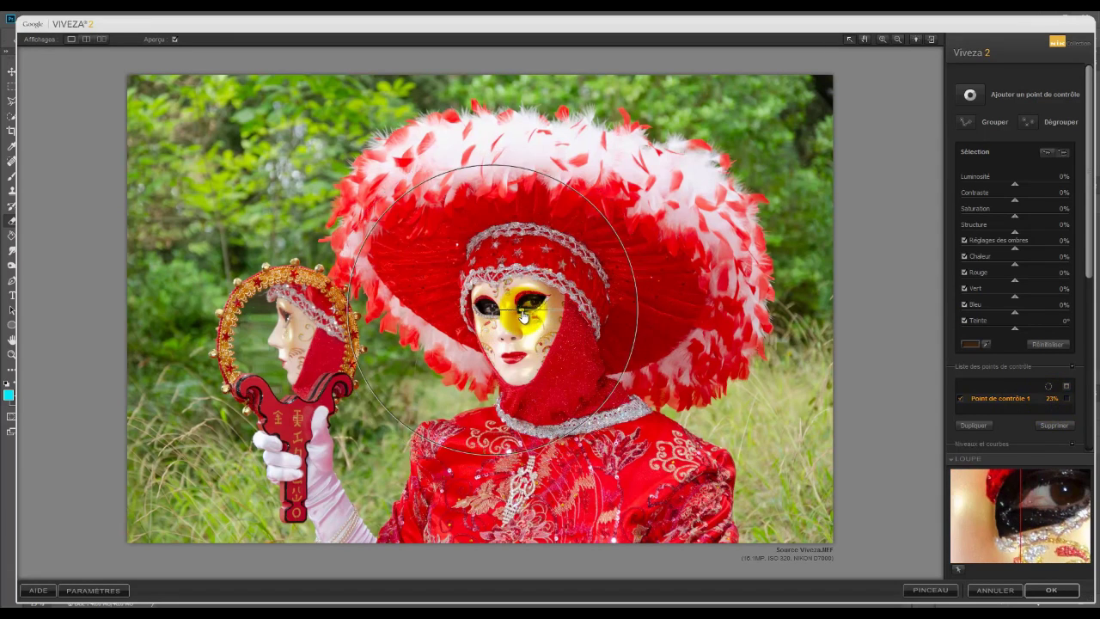
scroll(520, 317, "down", 10)
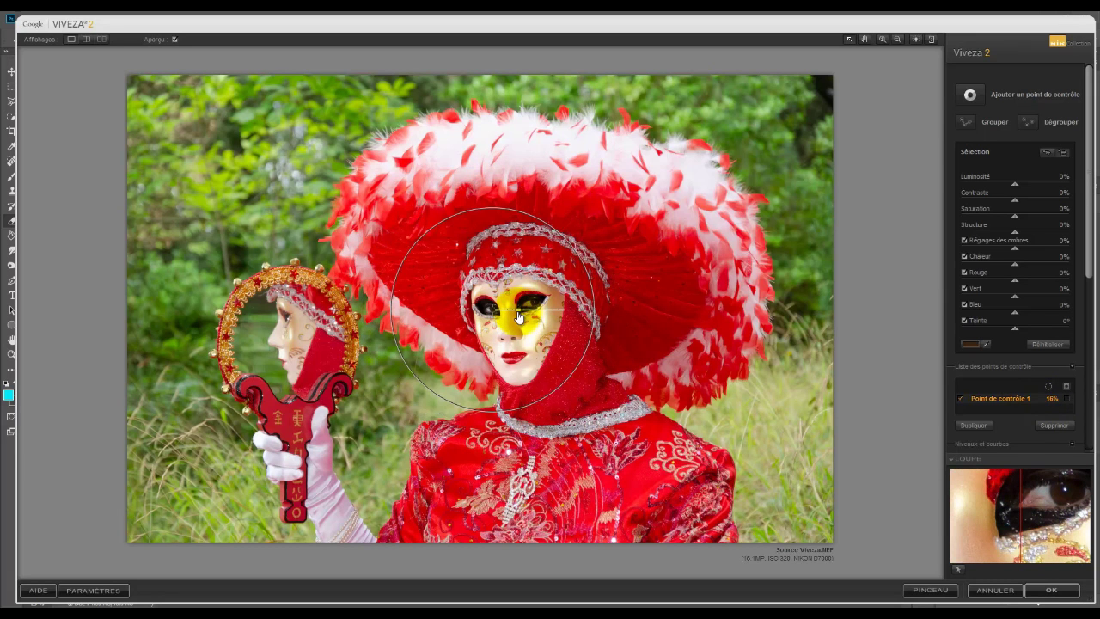
scroll(511, 317, "up", 1)
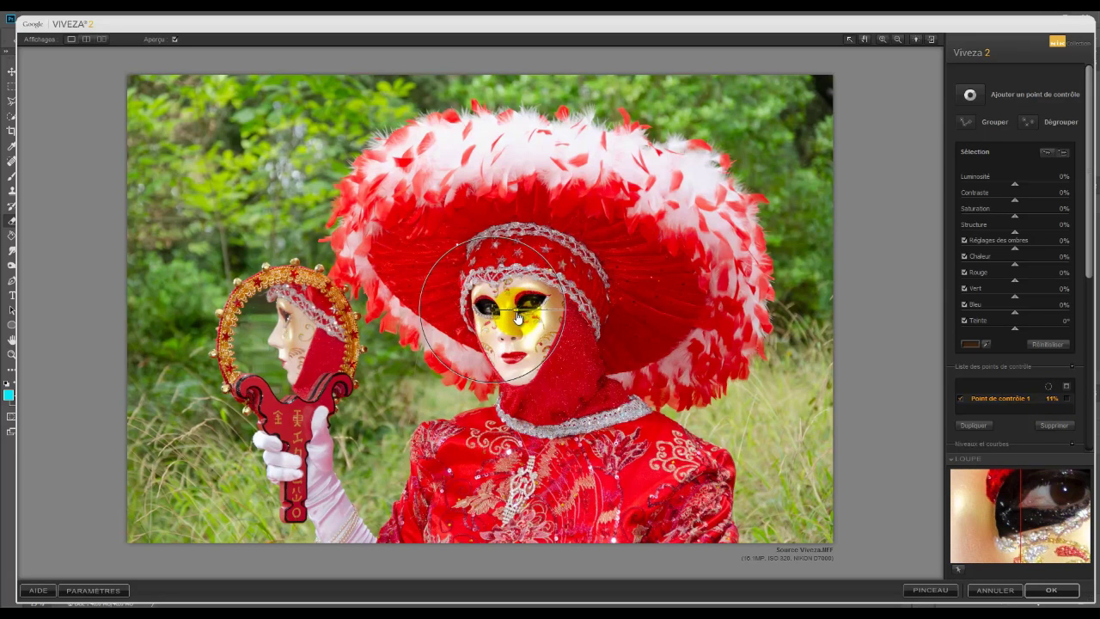
left_click_drag(511, 317, 489, 310)
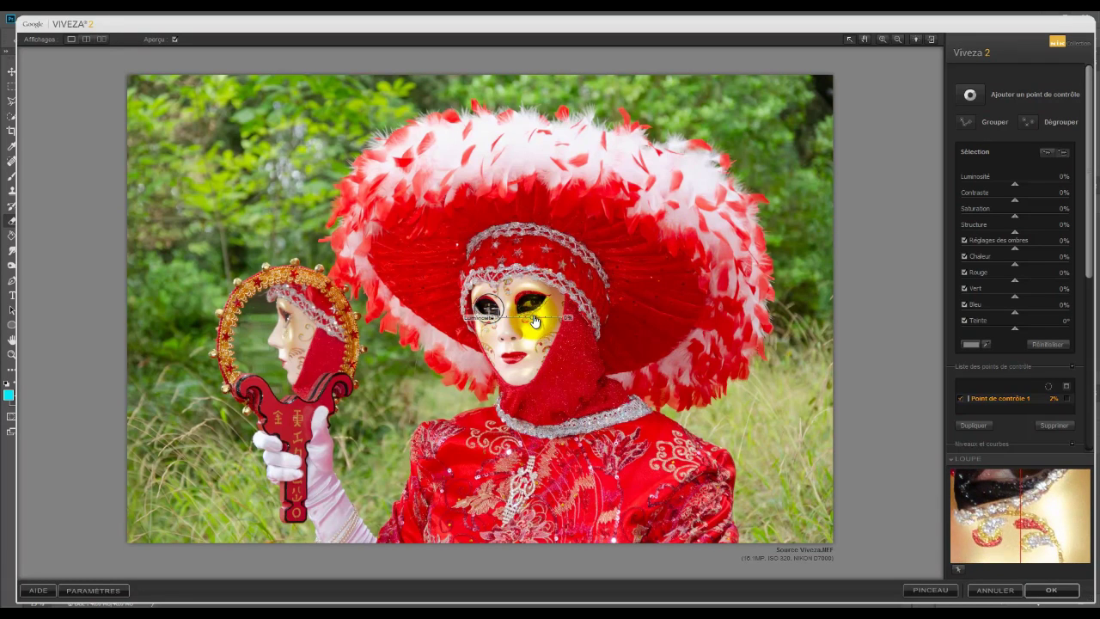
Try the control point's Luminosité at values between 51% and -59%, and settle on 22%.
left_click_drag(533, 321, 547, 323)
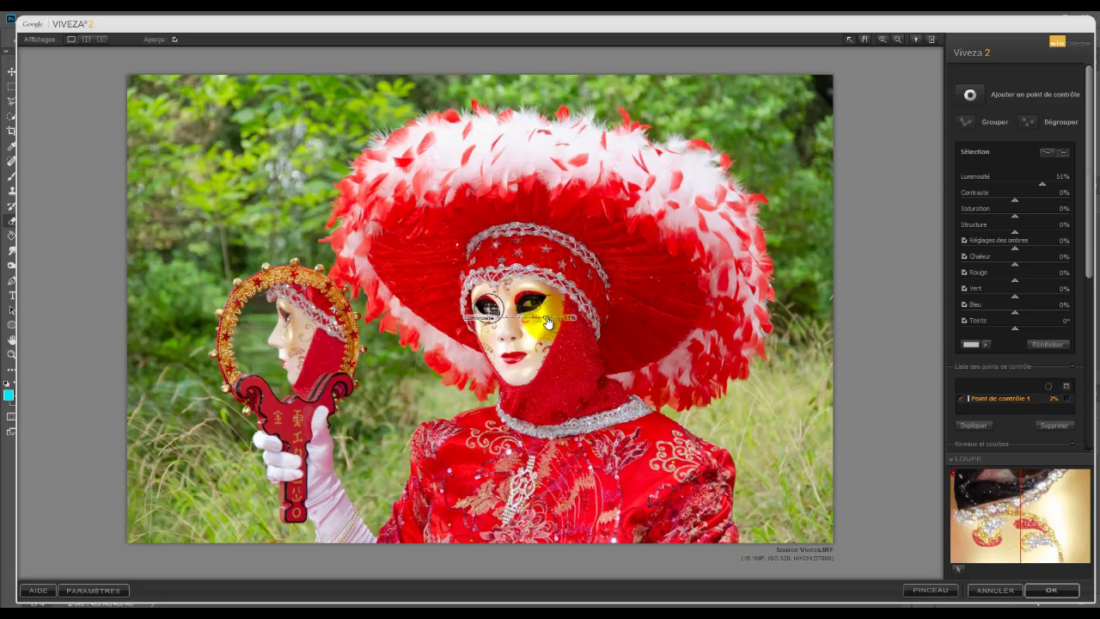
left_click(869, 199)
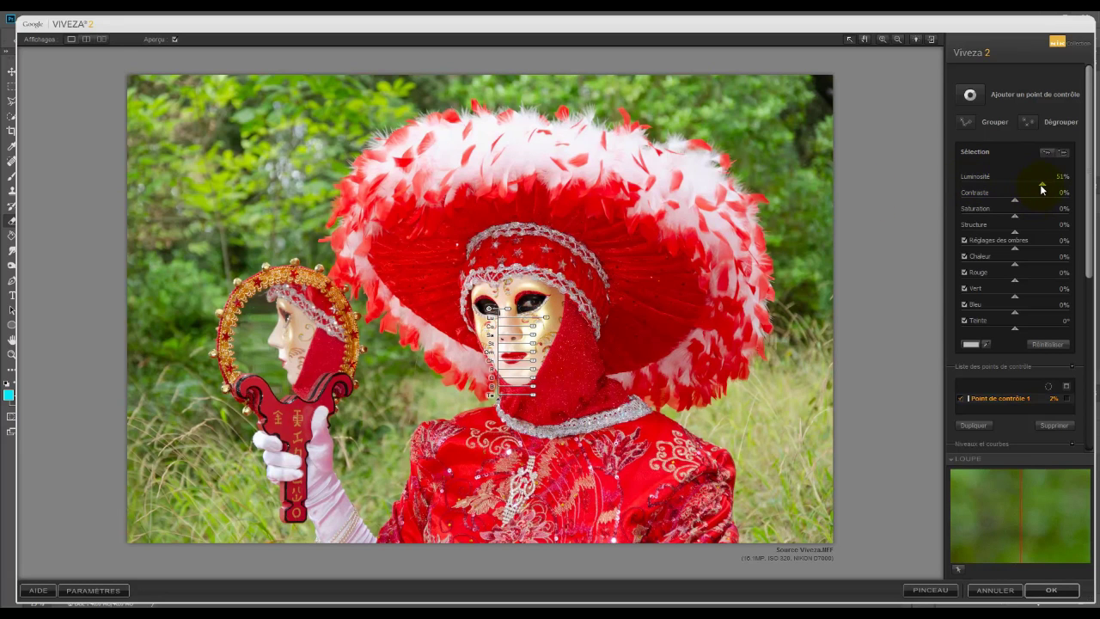
mouse_move(1041, 187)
left_mouse_down()
mouse_move(975, 184)
mouse_move(973, 203)
mouse_move(1034, 192)
mouse_move(1024, 195)
left_mouse_up()
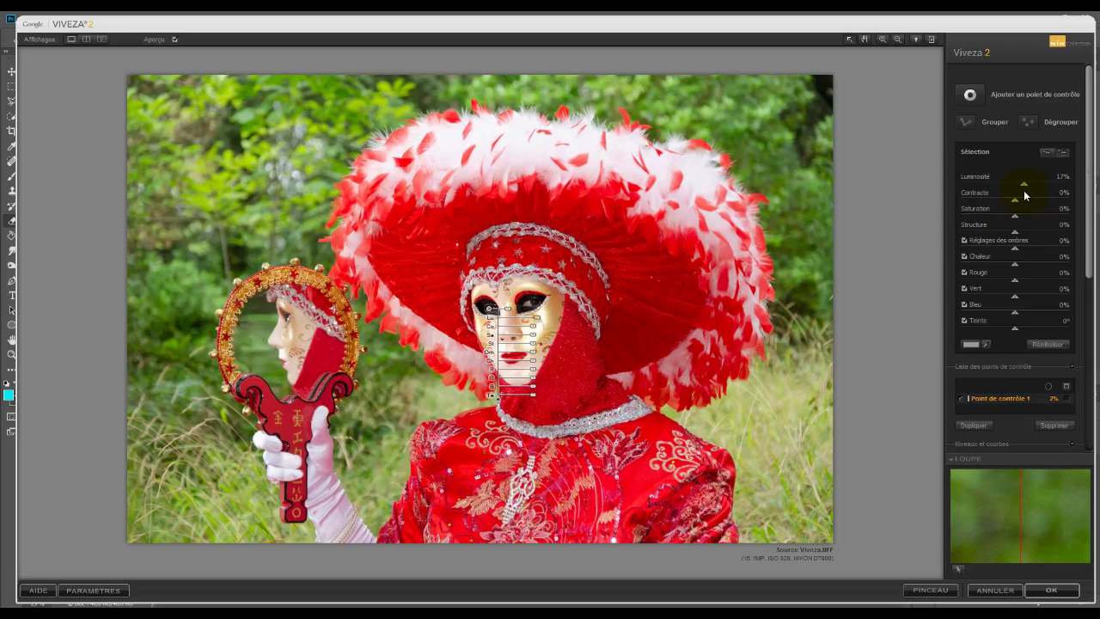
left_click(536, 324)
left_click_drag(533, 324, 524, 322)
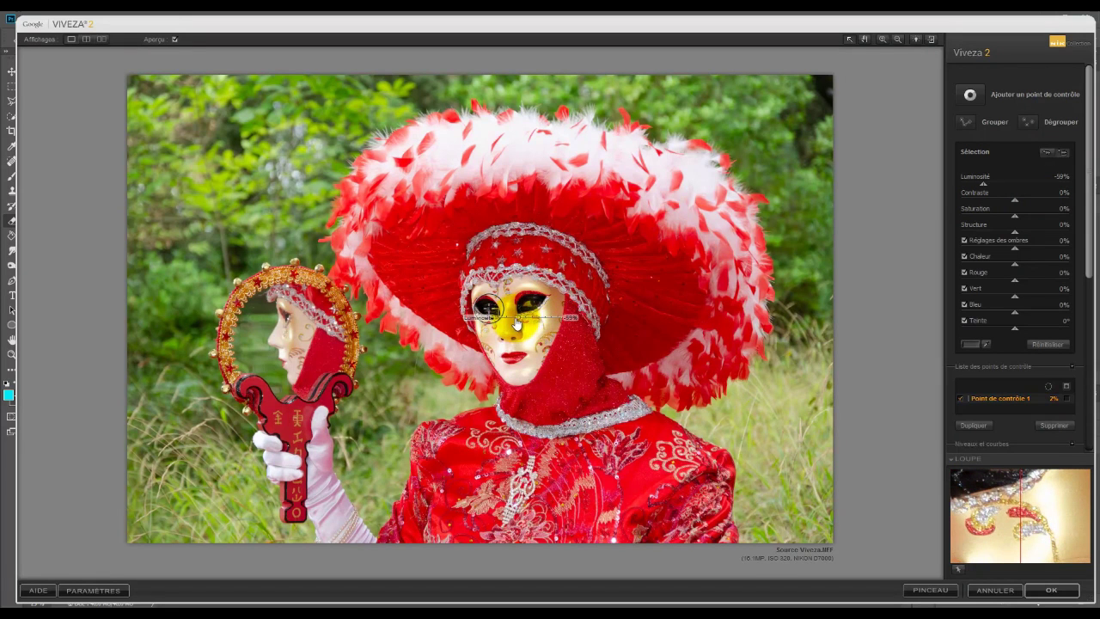
left_click_drag(526, 324, 532, 324)
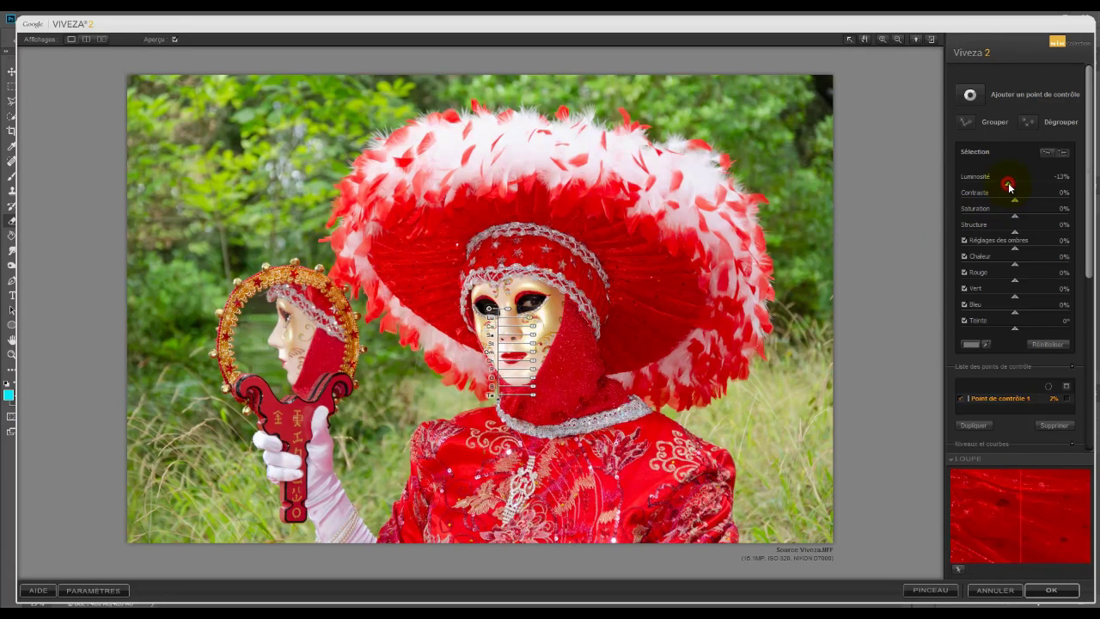
mouse_move(1008, 187)
left_mouse_down()
mouse_move(1026, 191)
mouse_move(993, 191)
mouse_move(1026, 189)
left_mouse_up()
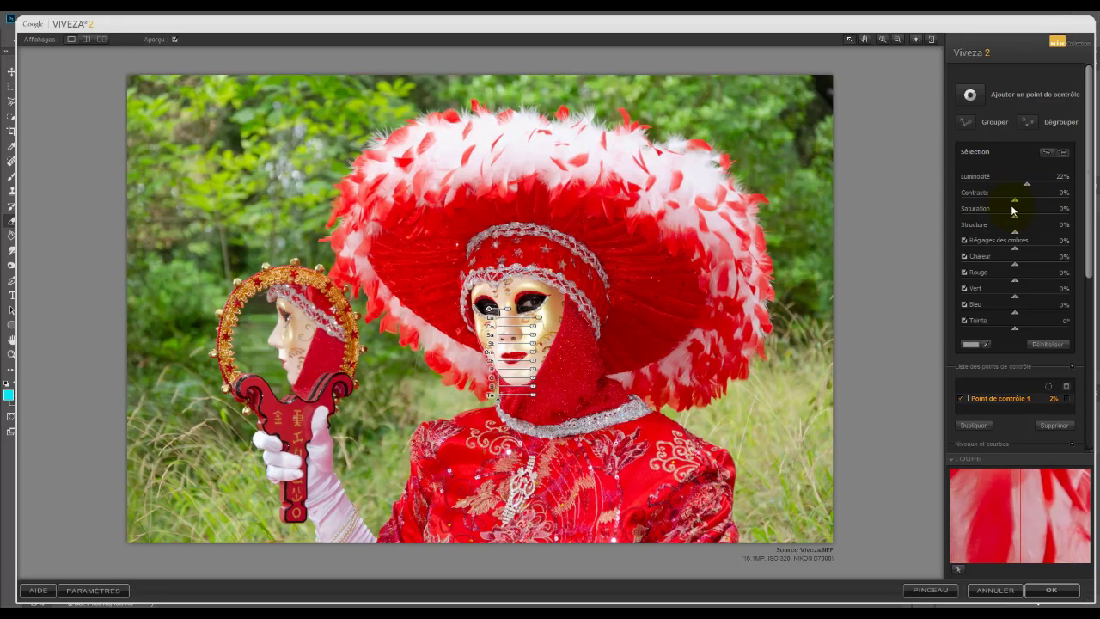
Set the control point to Contraste -8%, Saturation -5%, Structure -3%, Réglages des ombres -24%, Chaleur -6%, Rouge 2%, Vert -13%, Bleu -5% and Teinte 9°.
left_click_drag(1016, 202, 1005, 221)
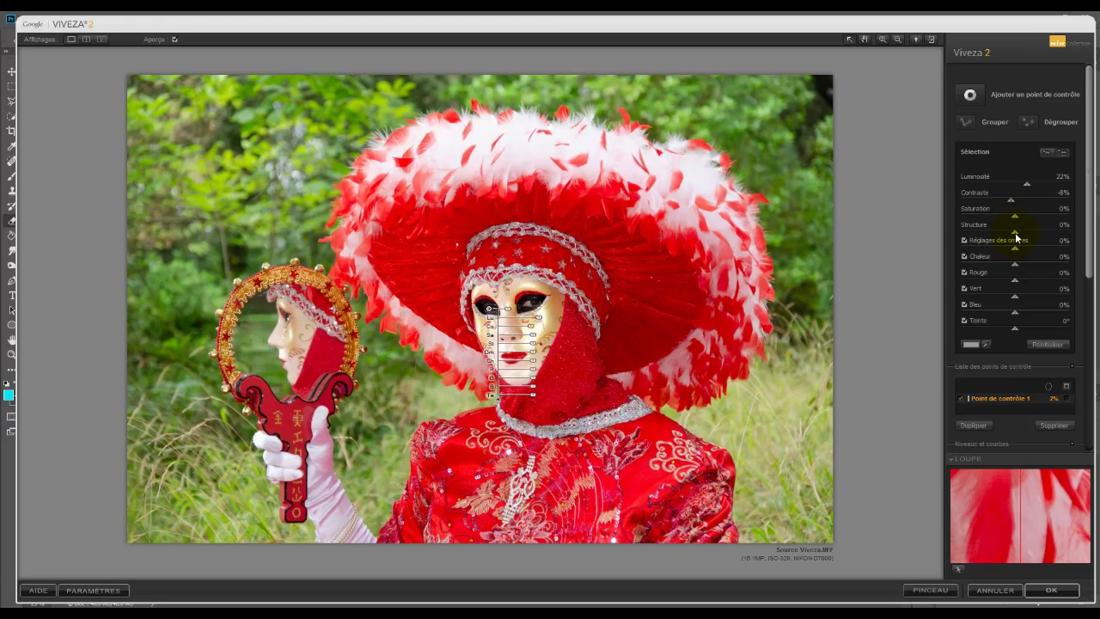
mouse_move(1014, 222)
left_mouse_down()
mouse_move(999, 233)
mouse_move(1012, 233)
left_mouse_up()
left_click_drag(1014, 252, 1018, 329)
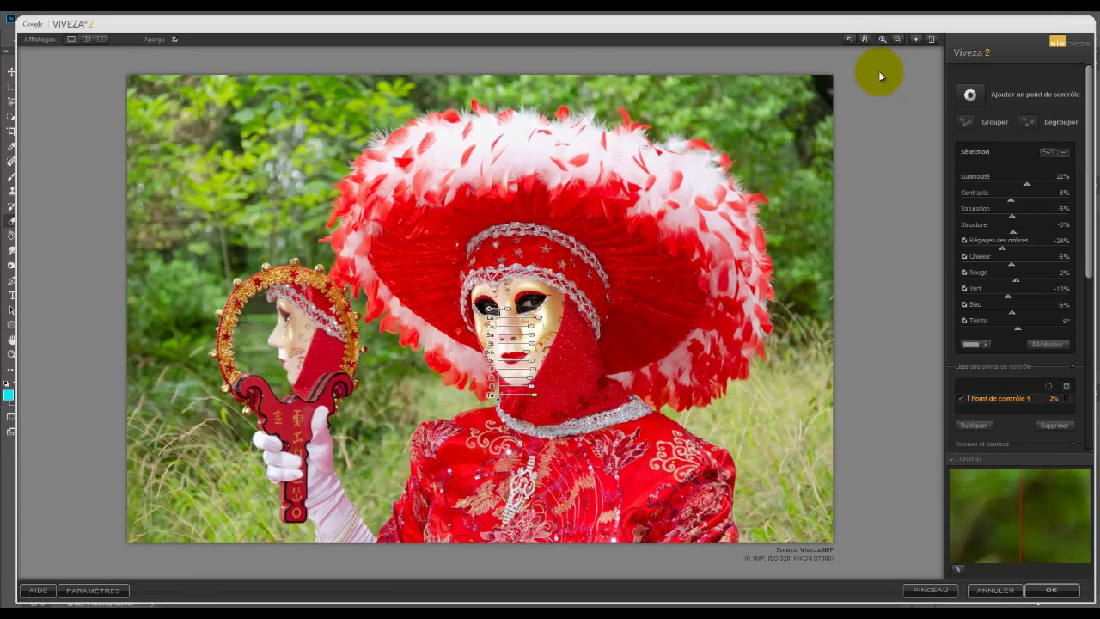
Move the control point onto the eye's iris and recolour it with a green sampled from the background foliage.
key("ctrl+plus")
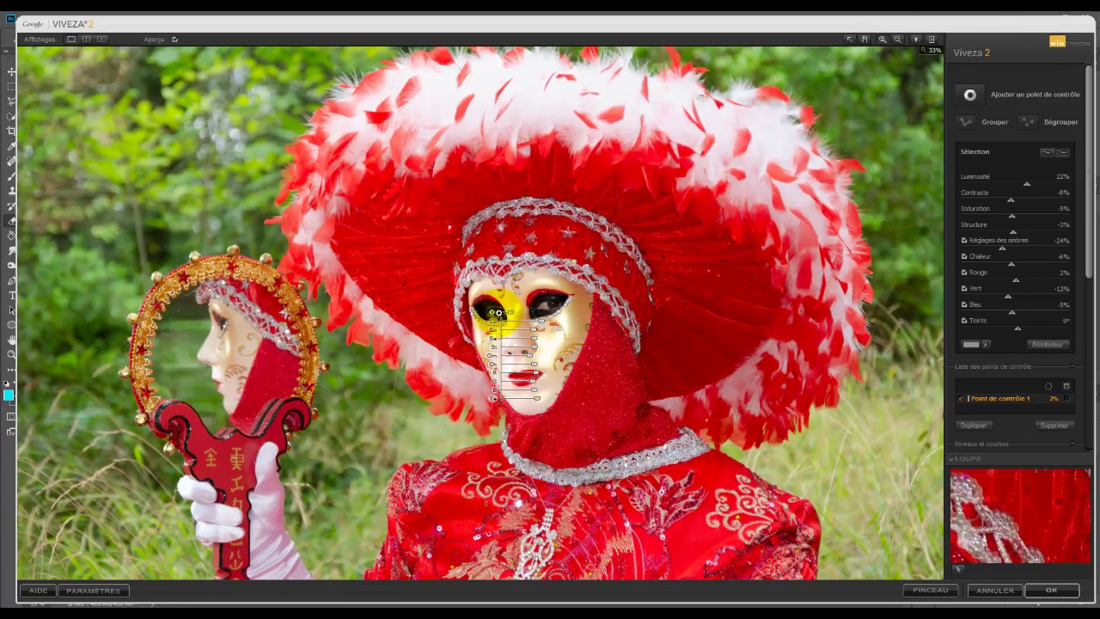
left_click(823, 221)
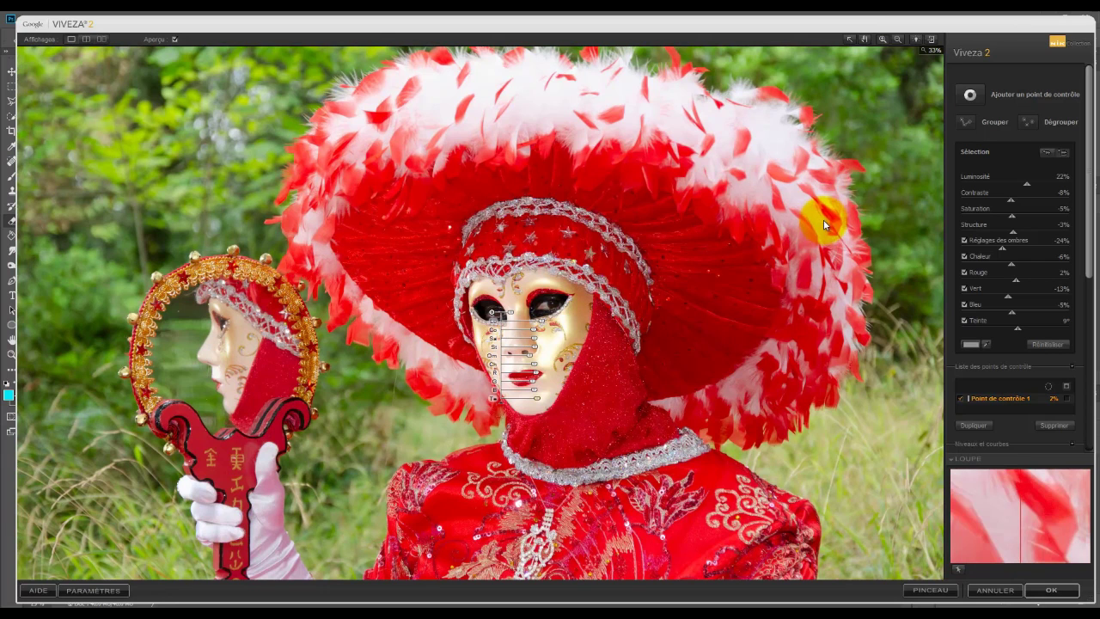
key("ctrl+plus")
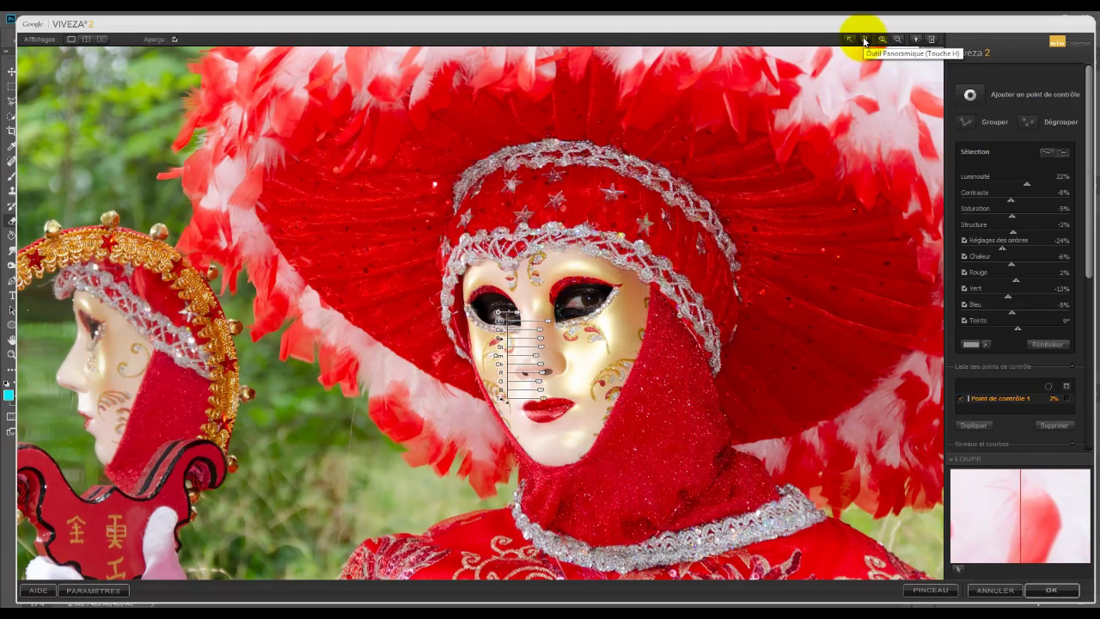
left_click(499, 316)
left_click_drag(499, 316, 509, 313)
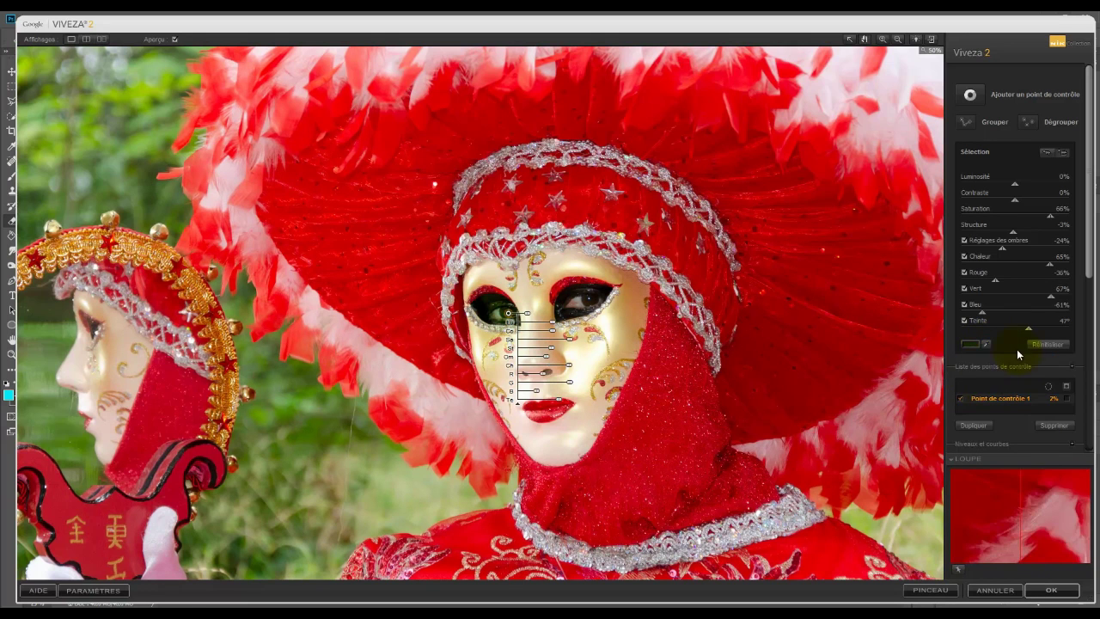
left_click(986, 344)
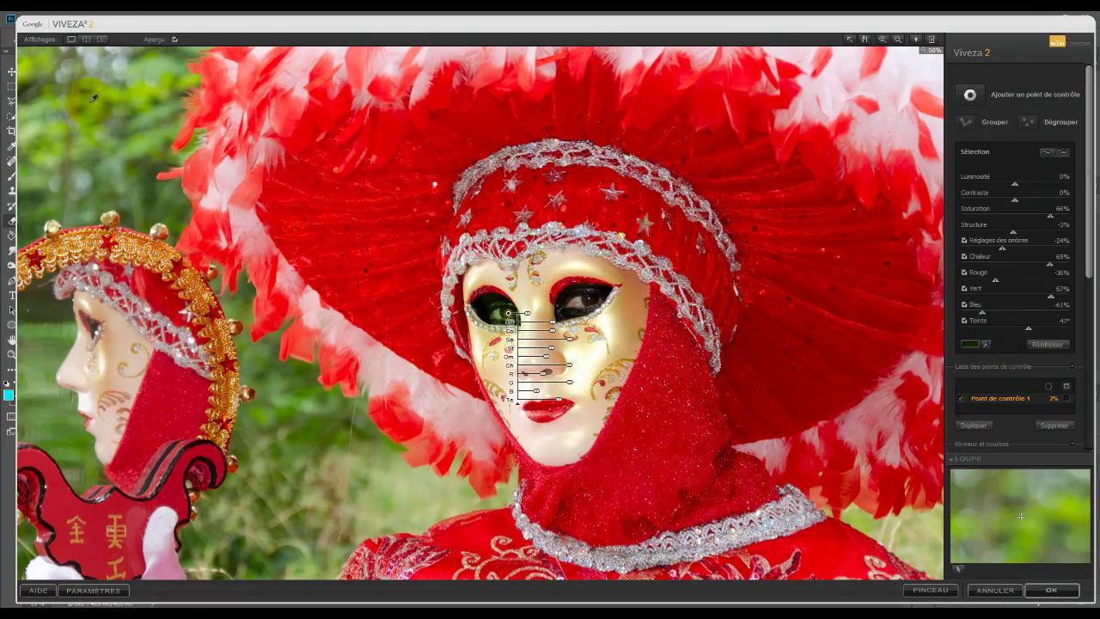
left_click(55, 158)
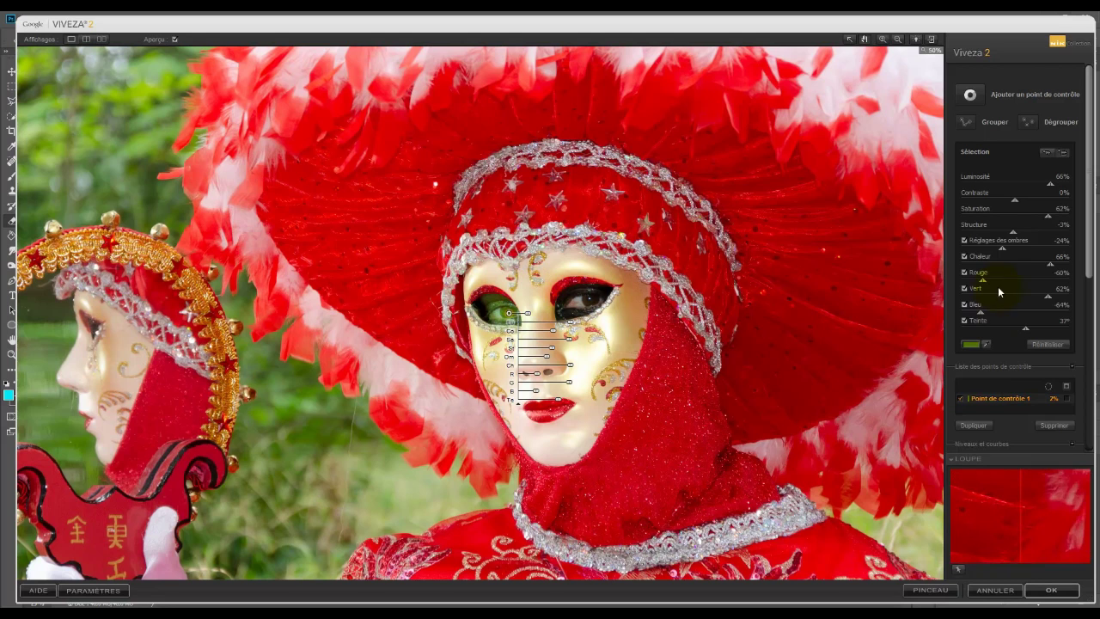
Replace the control point's colour with a vivid blue, hue about 236°, using the colour picker.
left_click(974, 345)
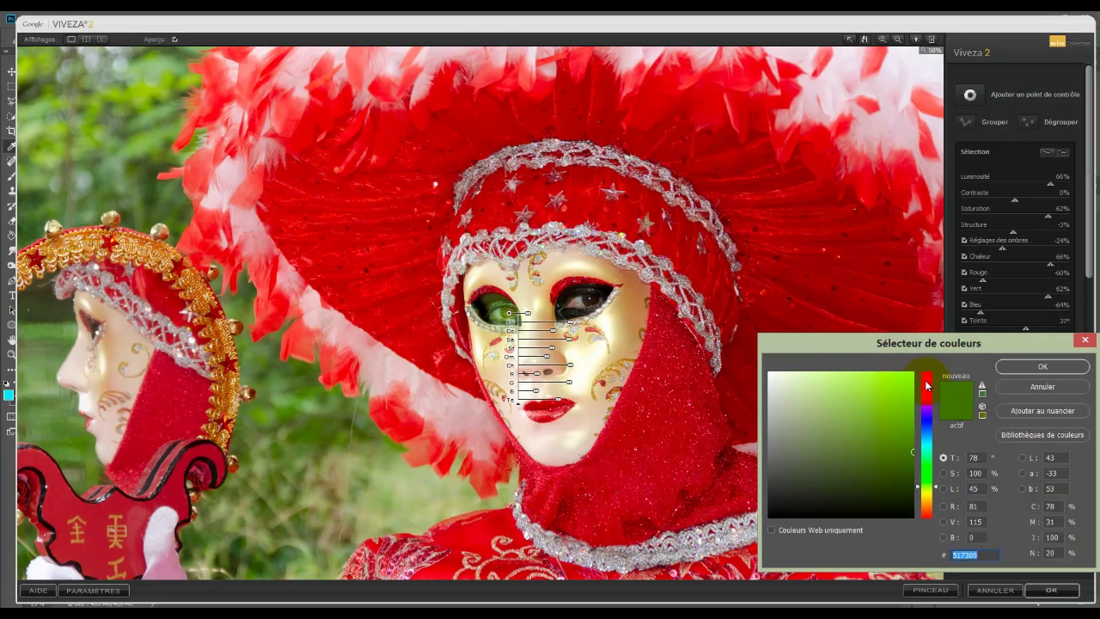
left_click(911, 375)
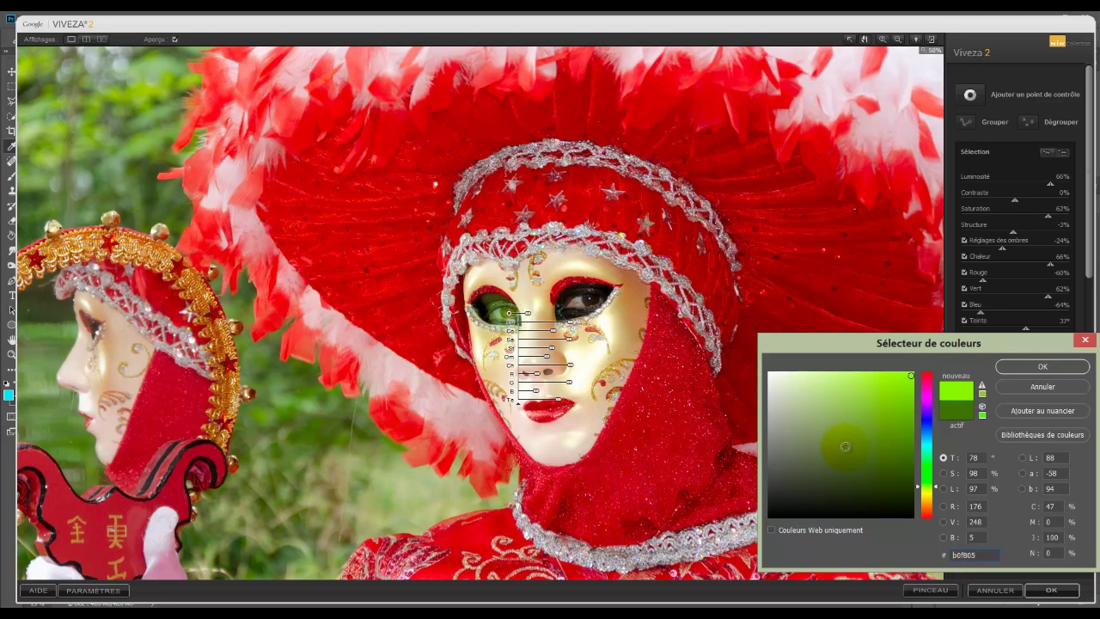
left_click(927, 423)
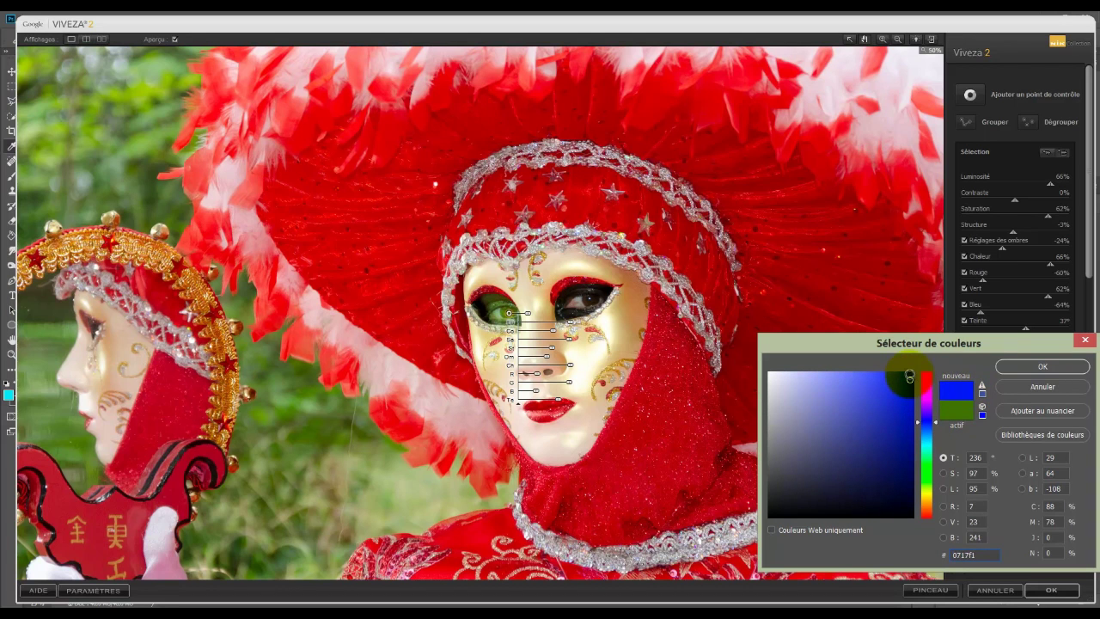
left_click(905, 375)
left_click(1029, 365)
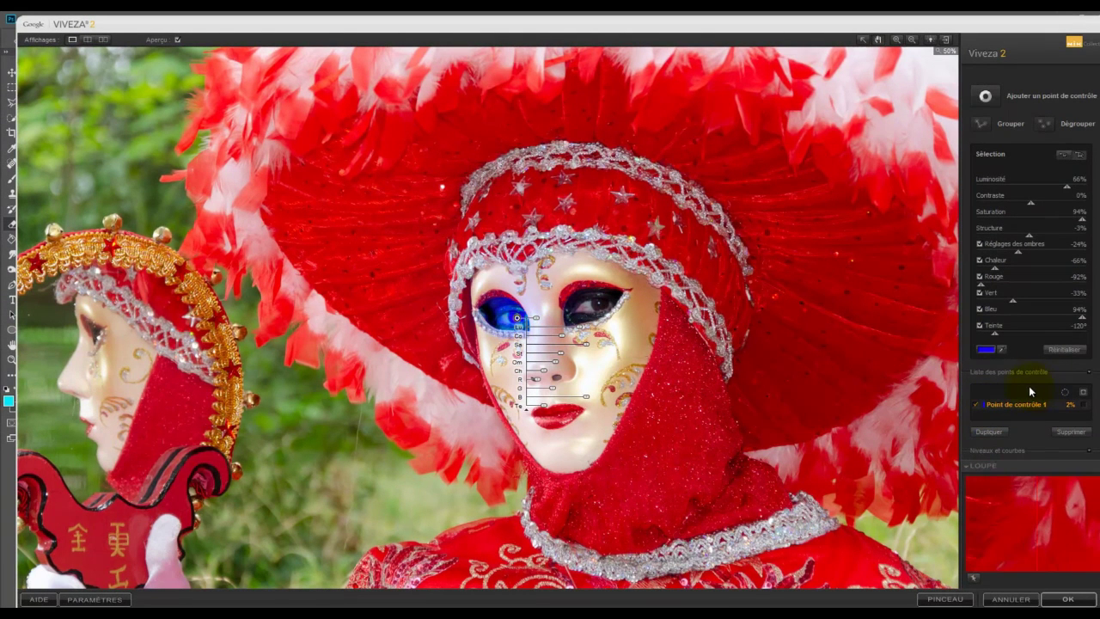
Duplicate the blue control point, place the copy on the mask's other eye and set its Luminosité to -7%.
left_click(988, 432)
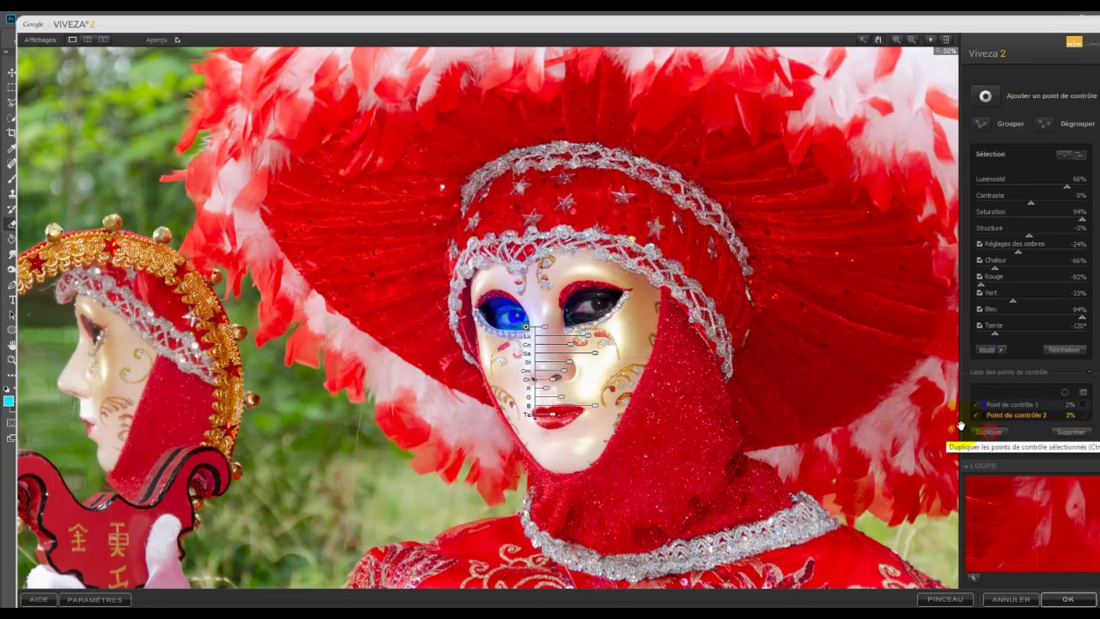
left_click_drag(528, 328, 597, 305)
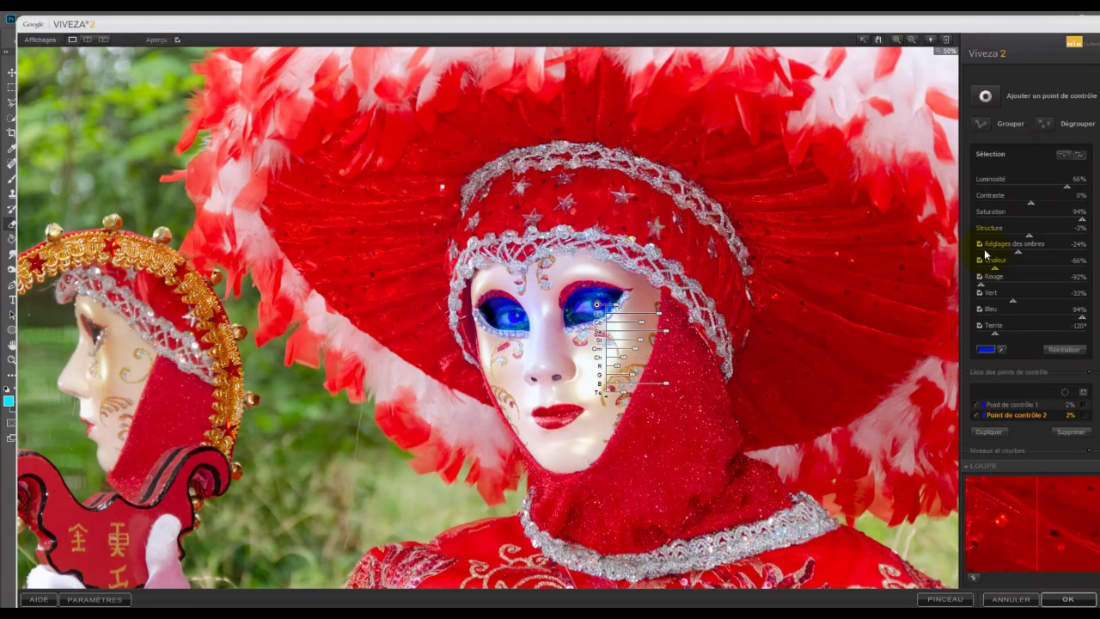
left_click_drag(1070, 188, 1028, 197)
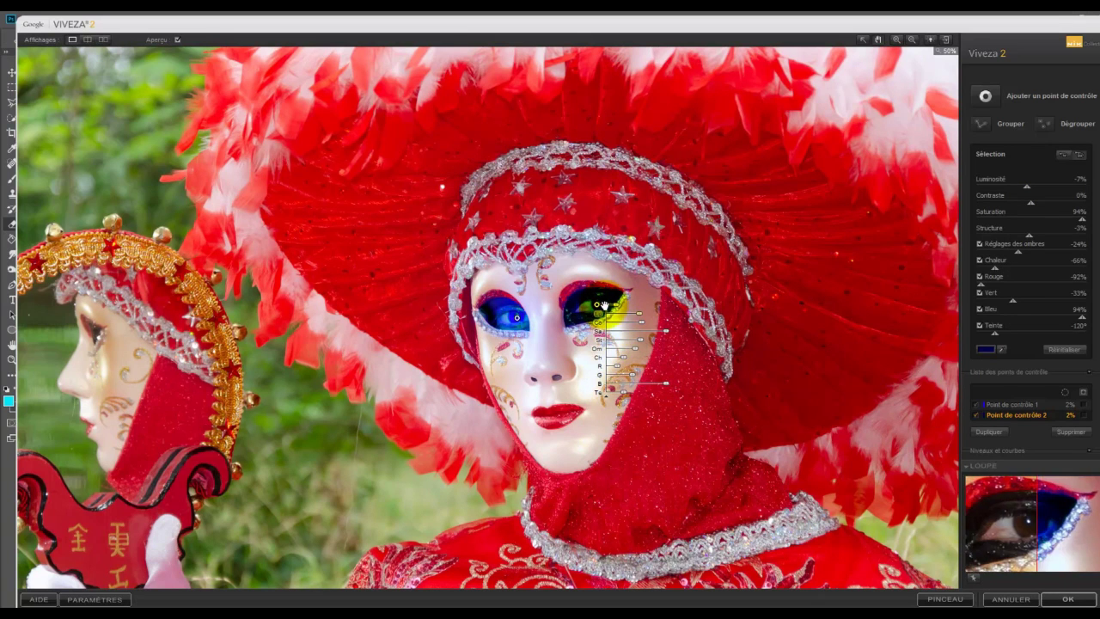
left_click_drag(604, 305, 516, 317)
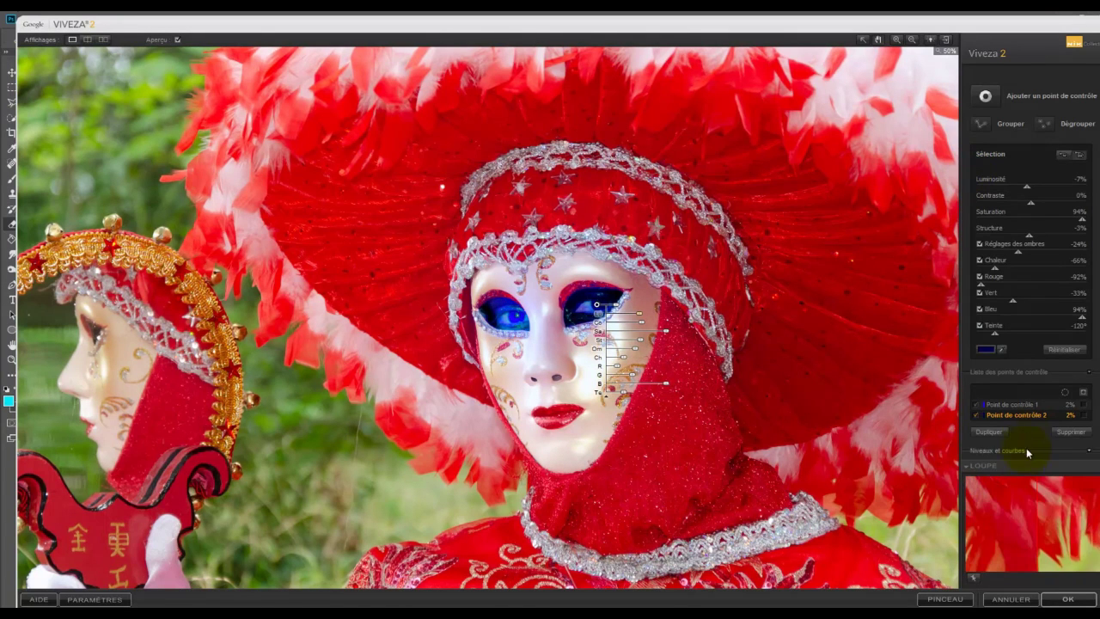
Select both eye control points and group them.
left_click(1009, 406, "ctrl")
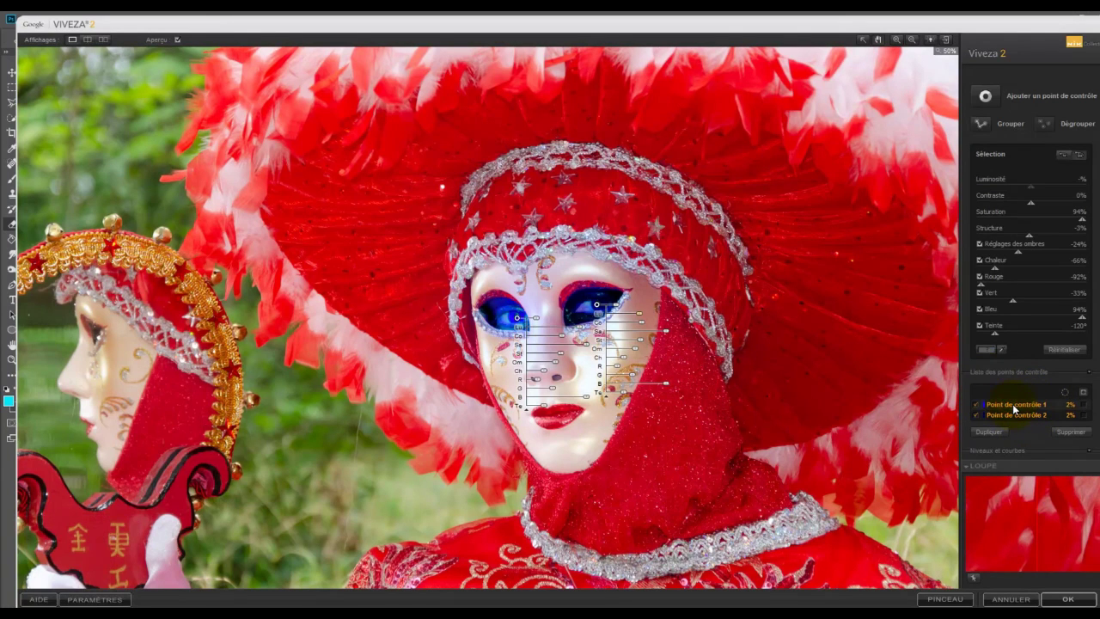
left_click(980, 124)
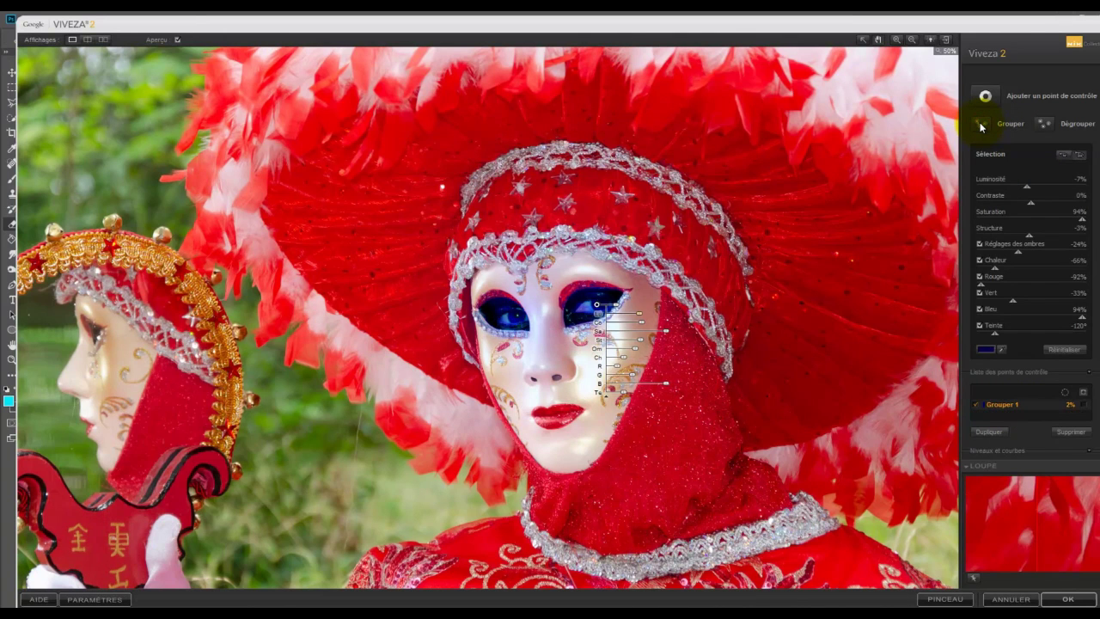
Adjust the grouped eye points to Contraste -53%, Saturation -87% and Luminosité 65%.
left_click(591, 320)
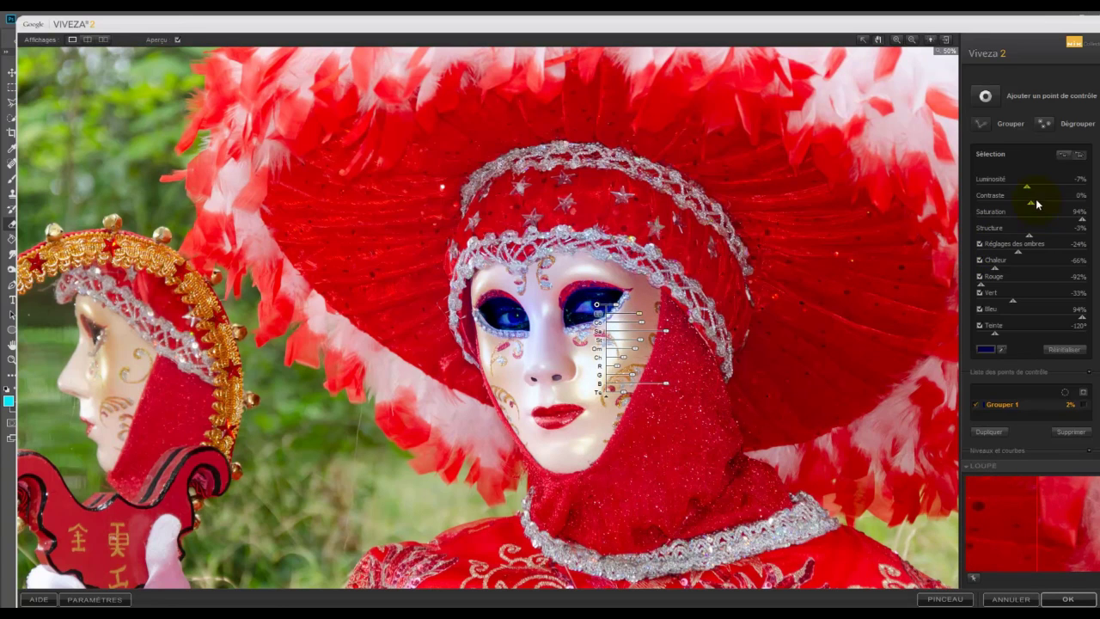
left_click_drag(1031, 202, 1002, 224)
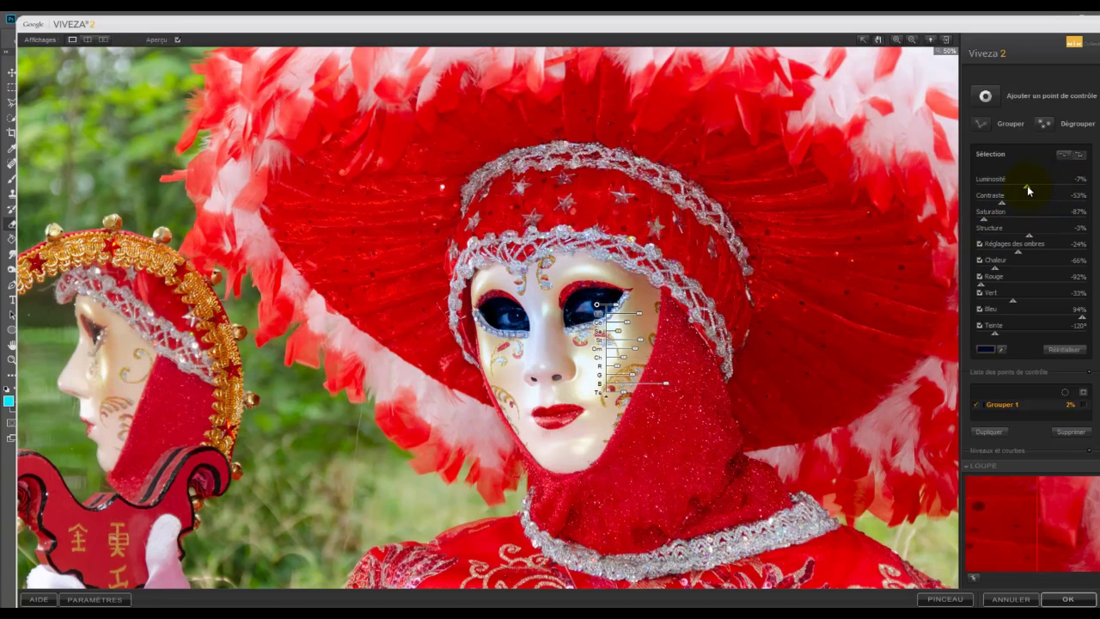
left_click_drag(1026, 185, 1052, 188)
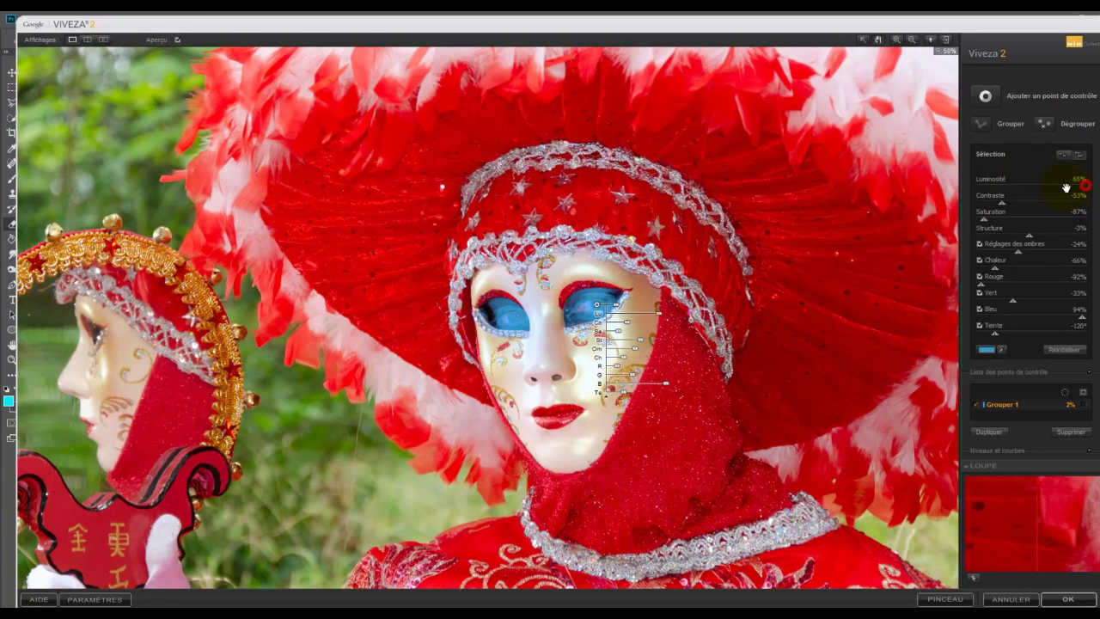
Lower the grouped eye points' Luminosité to 8%.
left_click_drag(1066, 188, 1037, 186)
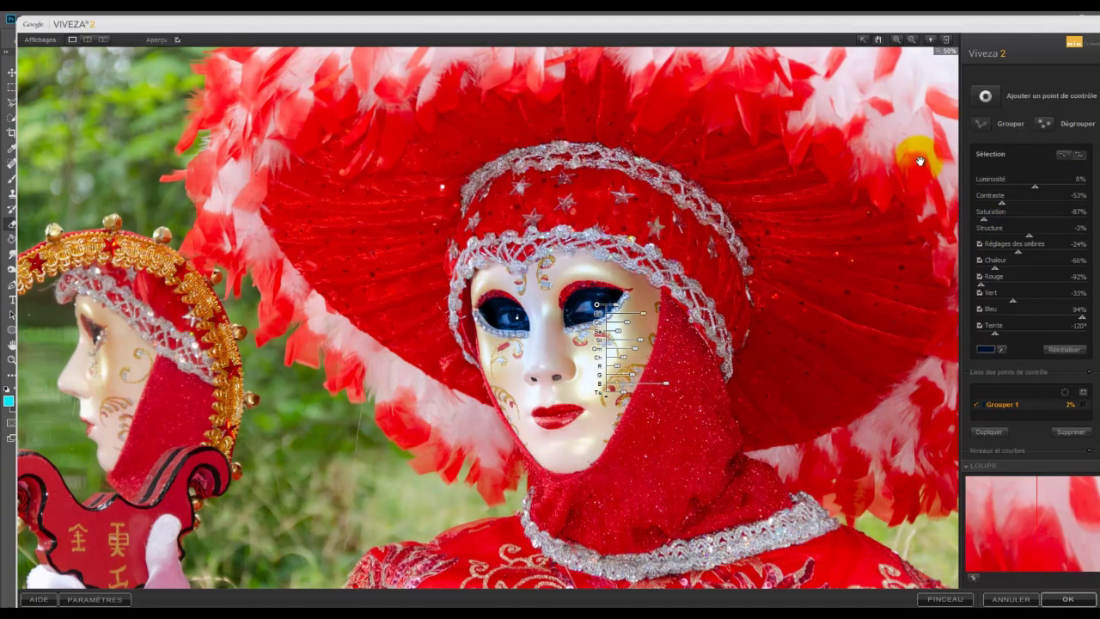
Add a control point on the eye reflected in the mirror and recolour it bright green, hex 8eef38.
left_click(986, 97)
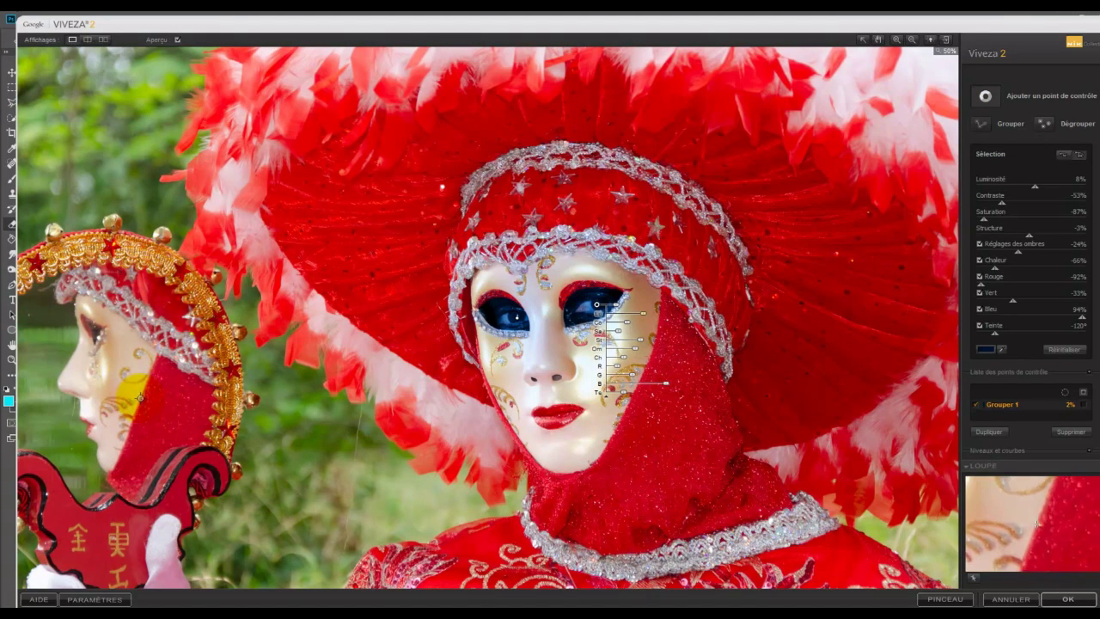
left_click(96, 332)
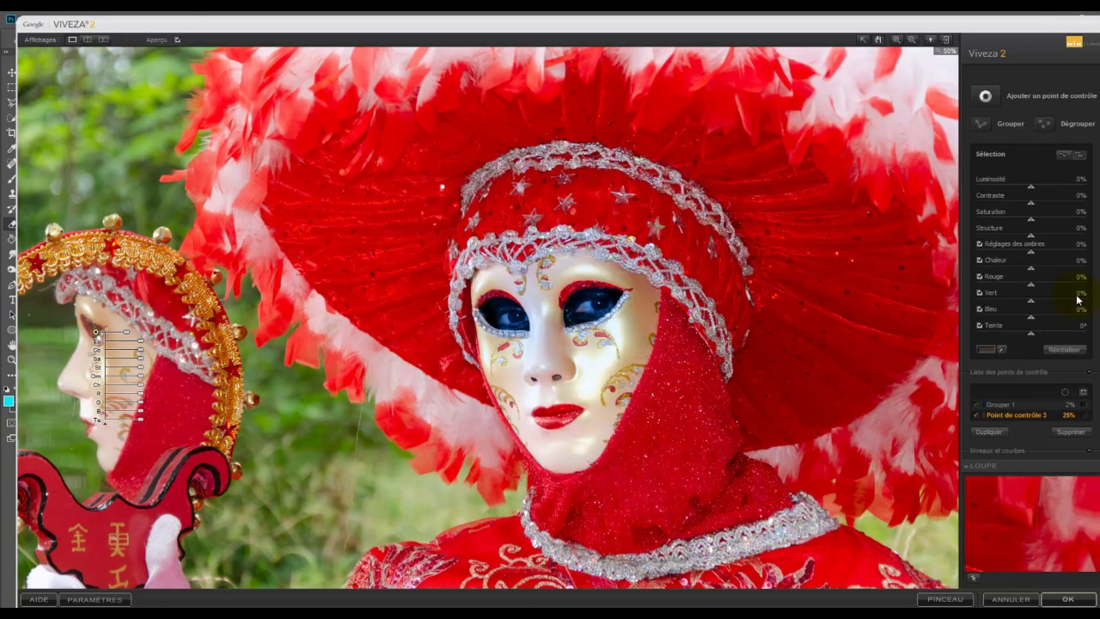
left_click(985, 352)
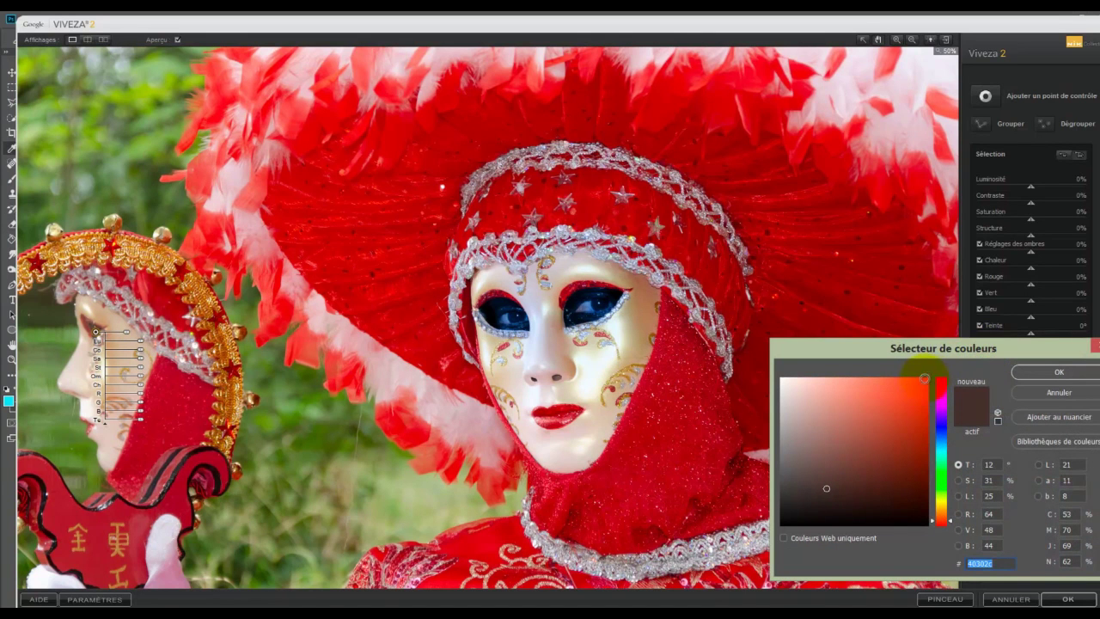
left_click(942, 488)
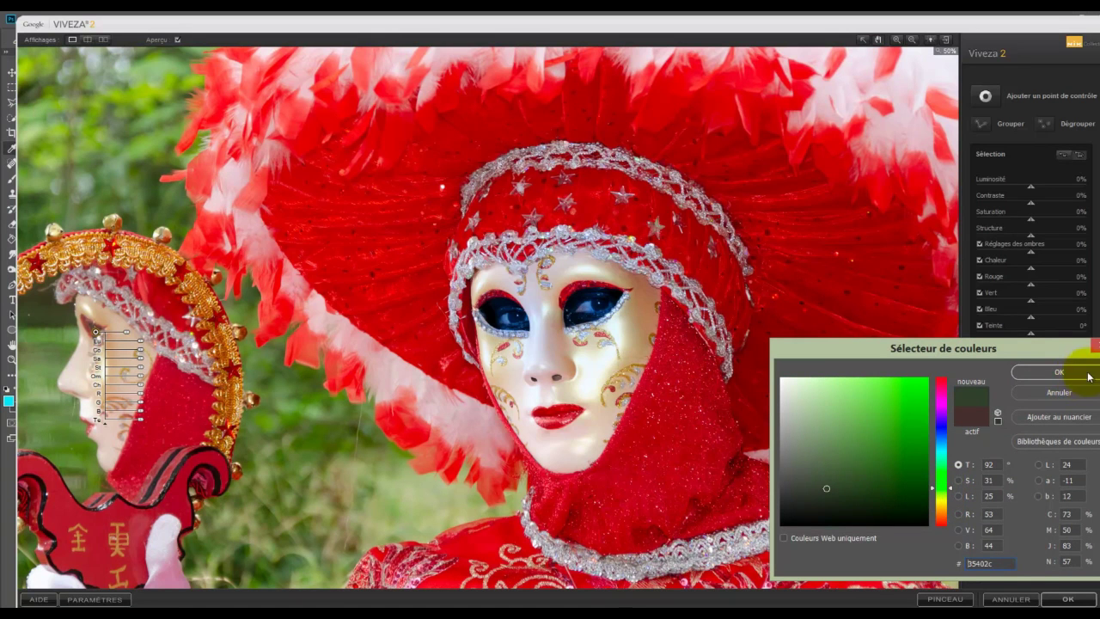
left_click(893, 386)
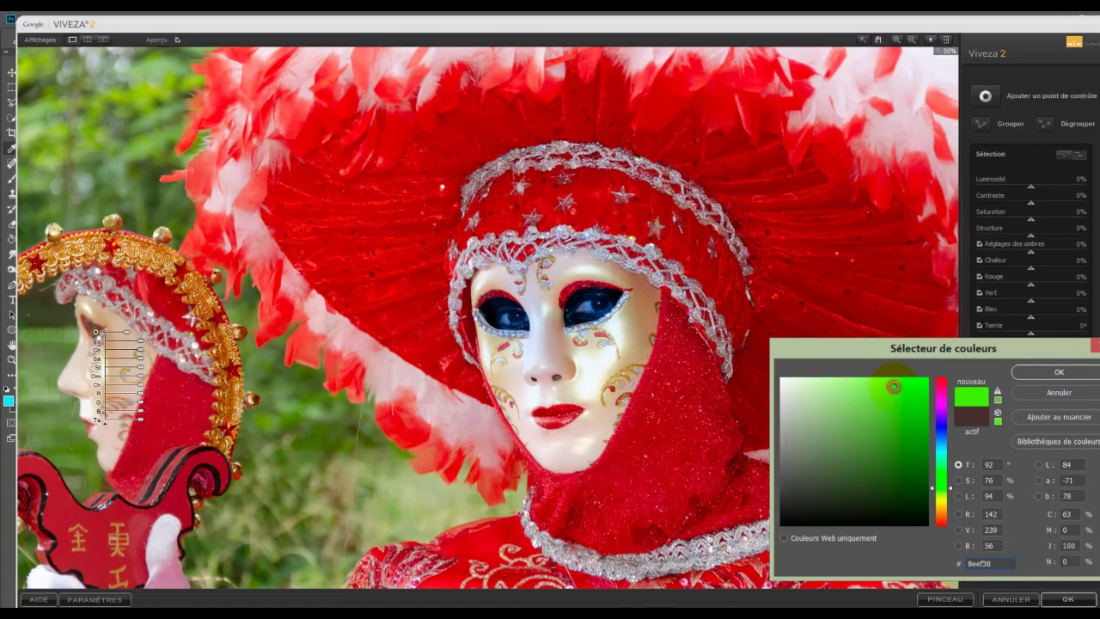
left_click(1042, 375)
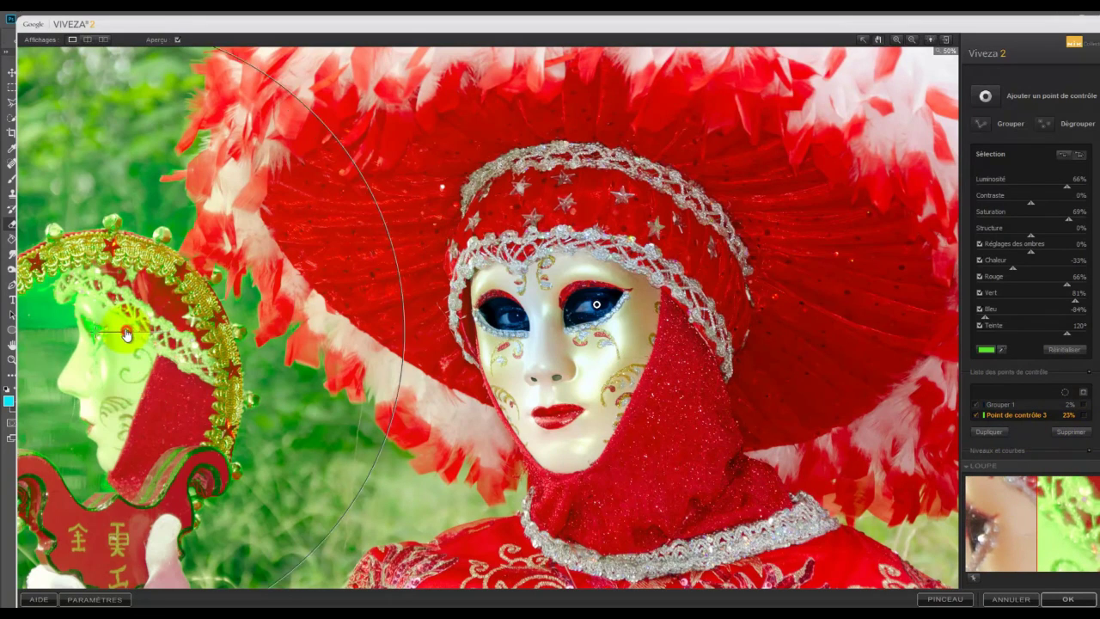
Shrink the green control point's area to 1% and set its Luminosité to 43%.
left_click_drag(126, 335, 116, 338)
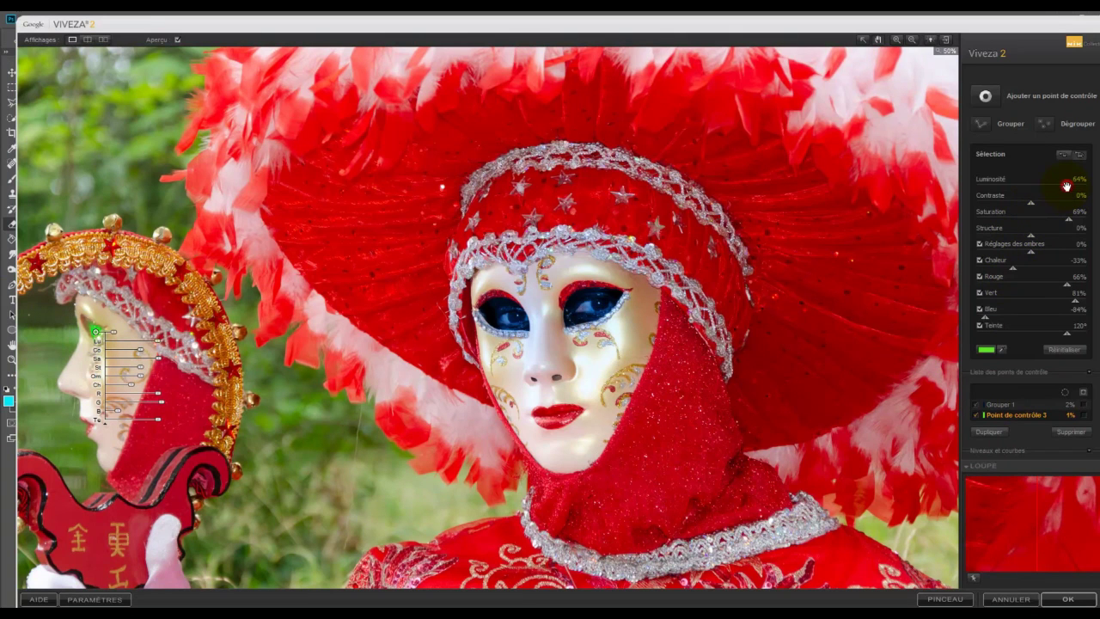
left_click_drag(1065, 185, 1058, 189)
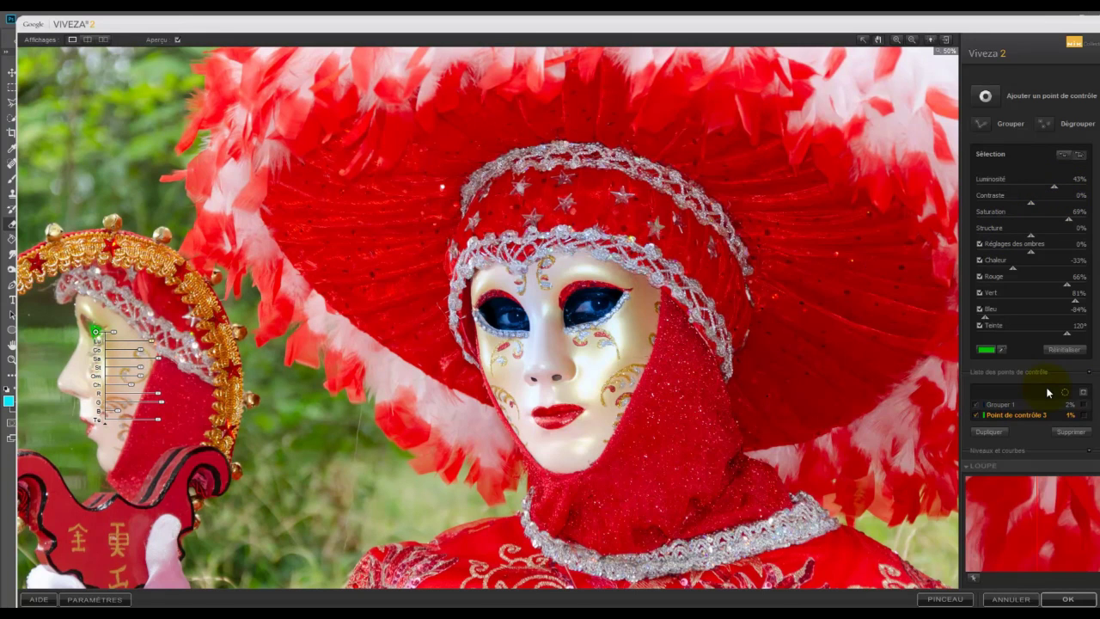
Inspect the control points' selection masks and reposition the grouped points within the mask's two eyes.
left_click(1083, 393)
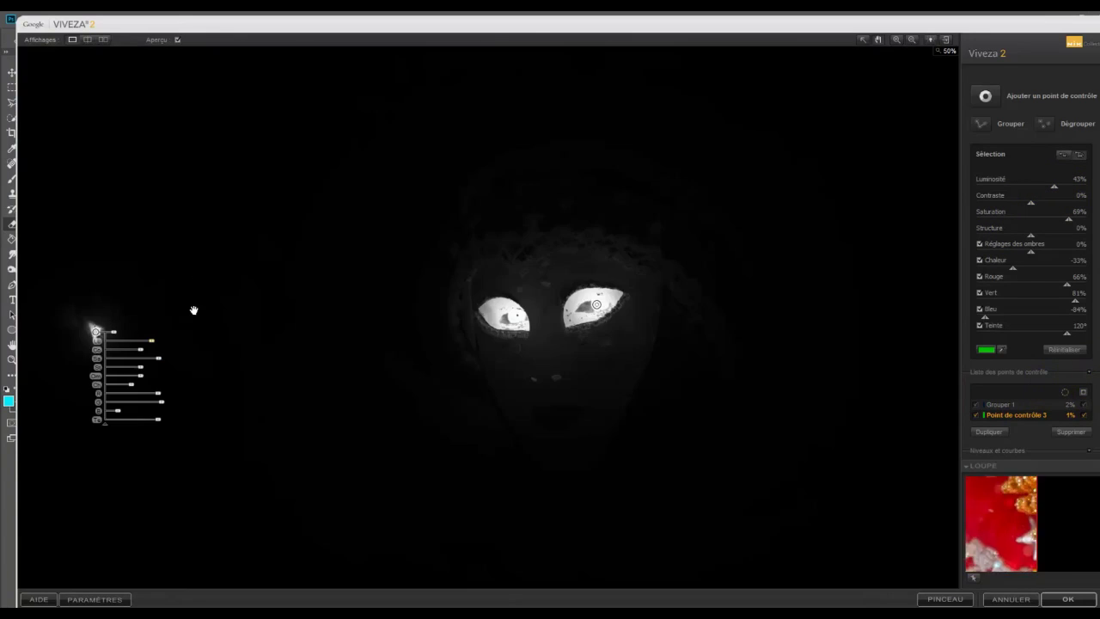
left_click(595, 306)
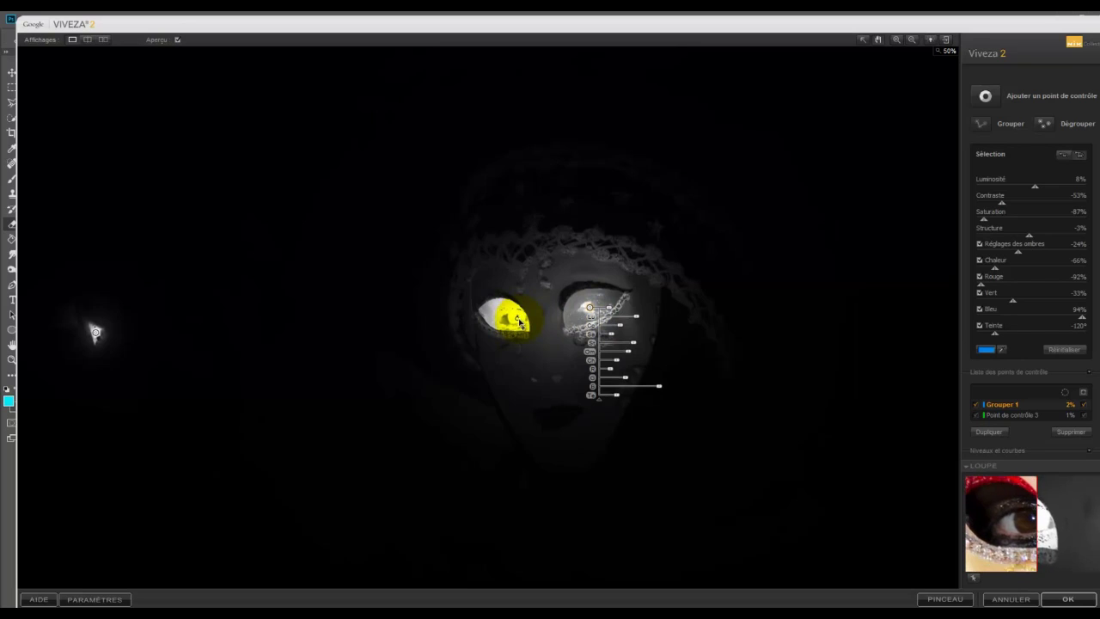
left_click(518, 319)
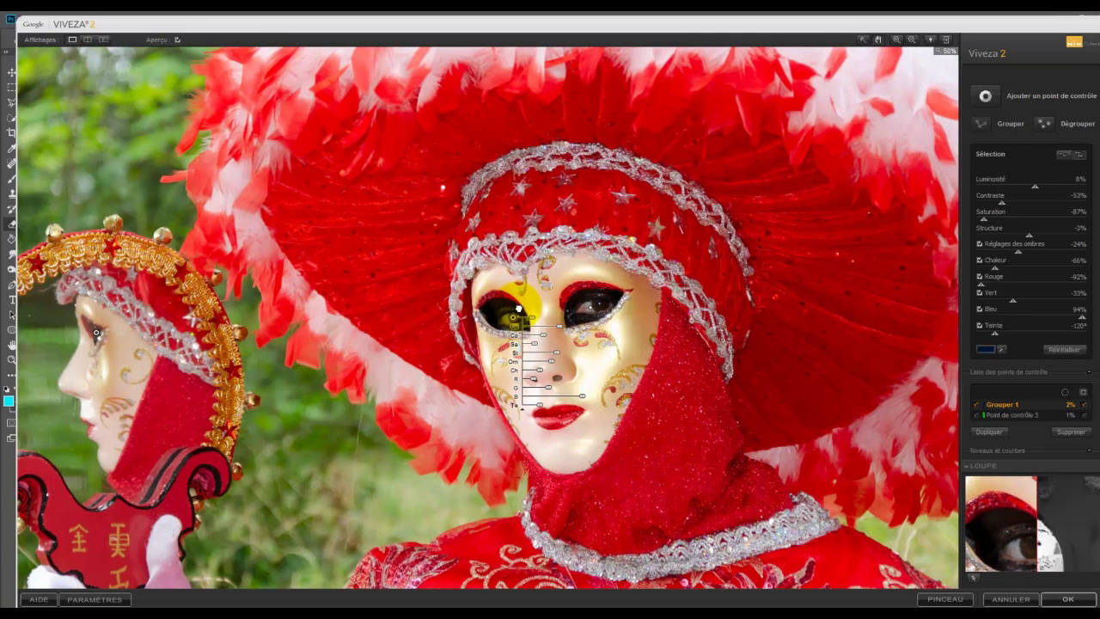
left_click_drag(518, 307, 524, 306)
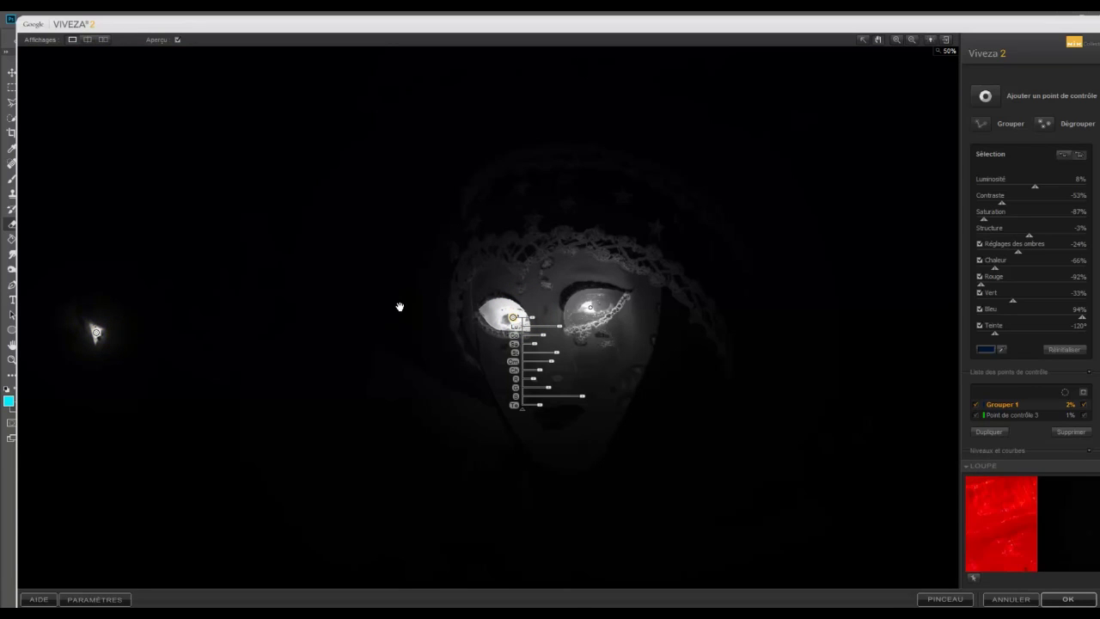
left_click(1081, 393)
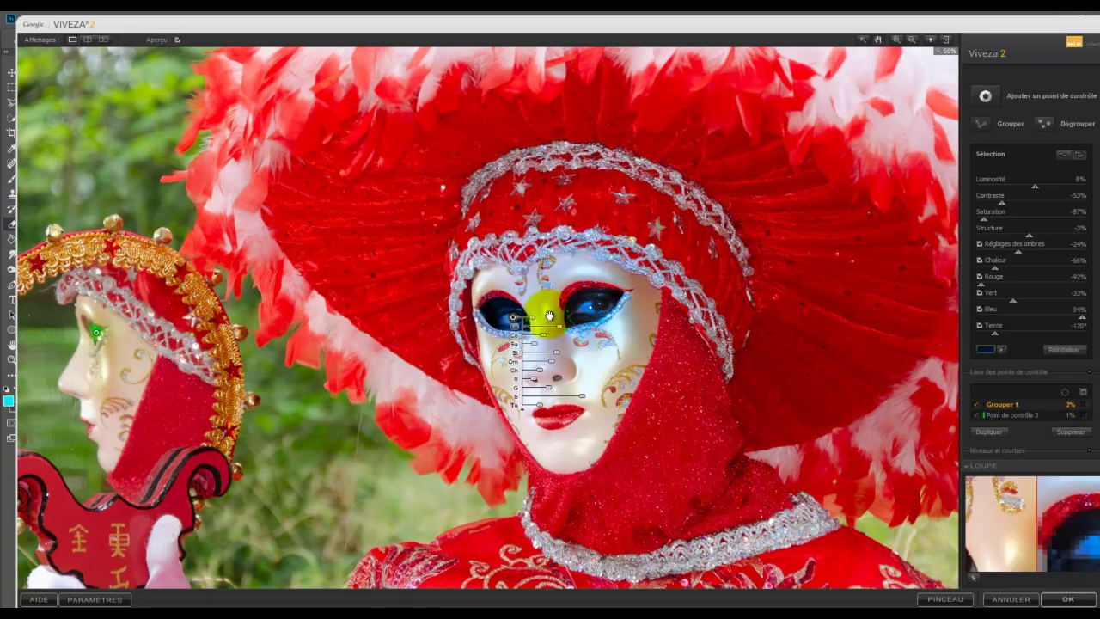
Refine the grouped eye points with Luminosité -20% and a 1% area of effect.
left_click_drag(499, 320, 600, 309)
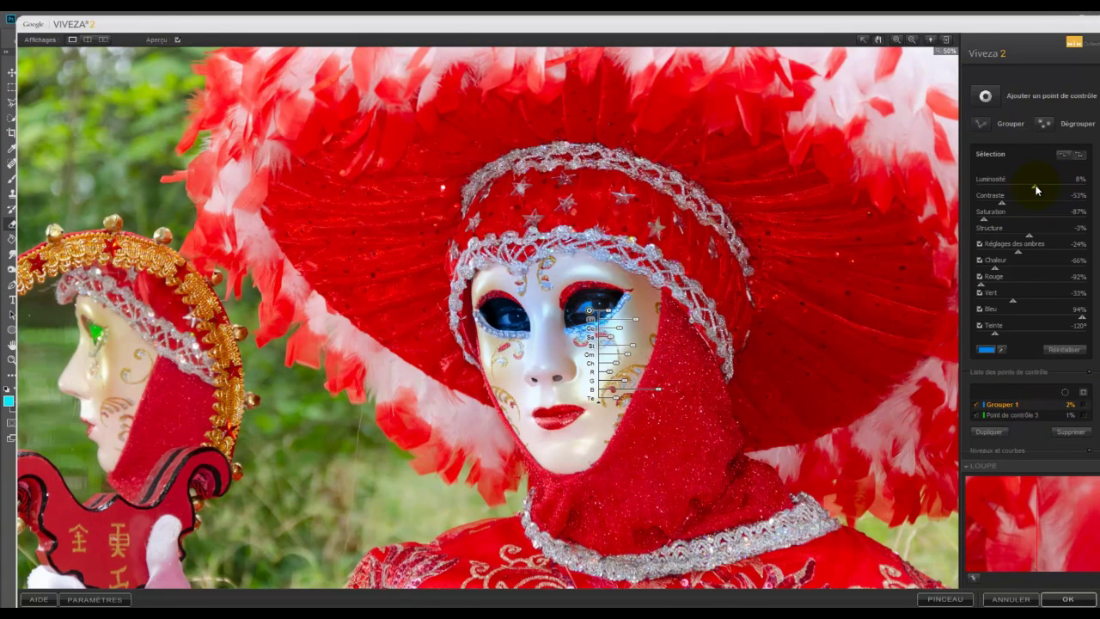
left_click_drag(1036, 189, 1031, 187)
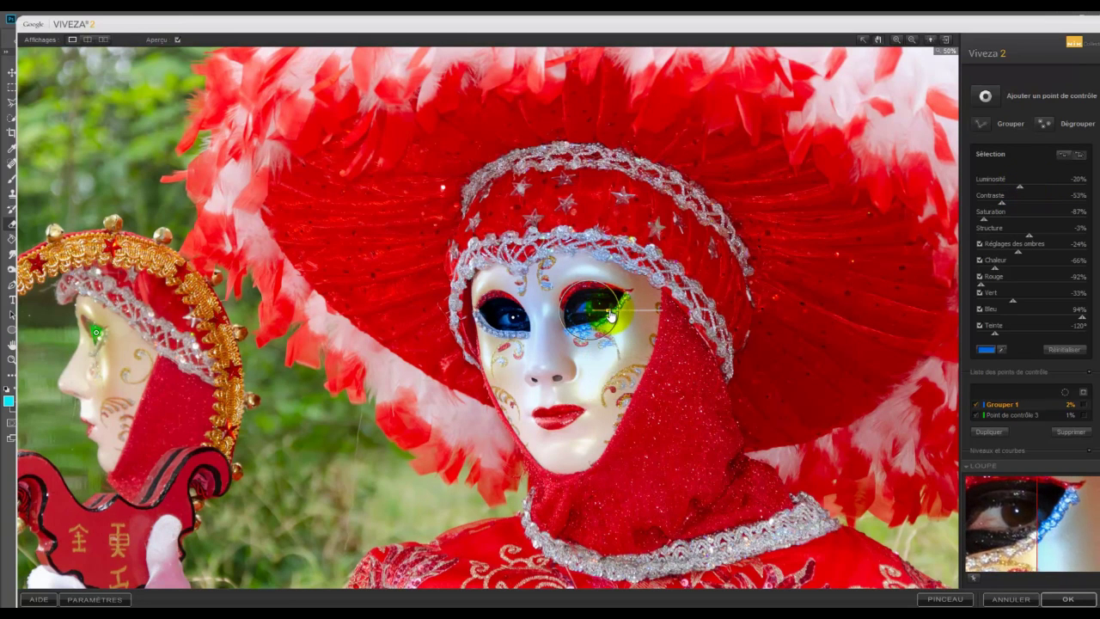
left_click(592, 310)
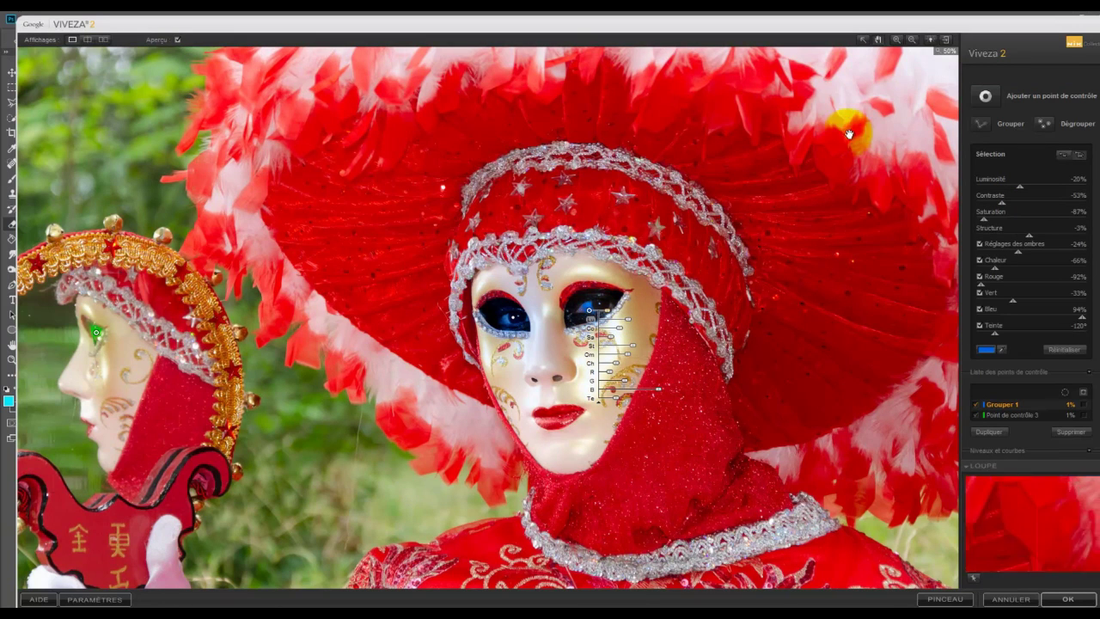
Zoom out to 33% and turn the preview off and on to compare the image before and after.
left_click(911, 39)
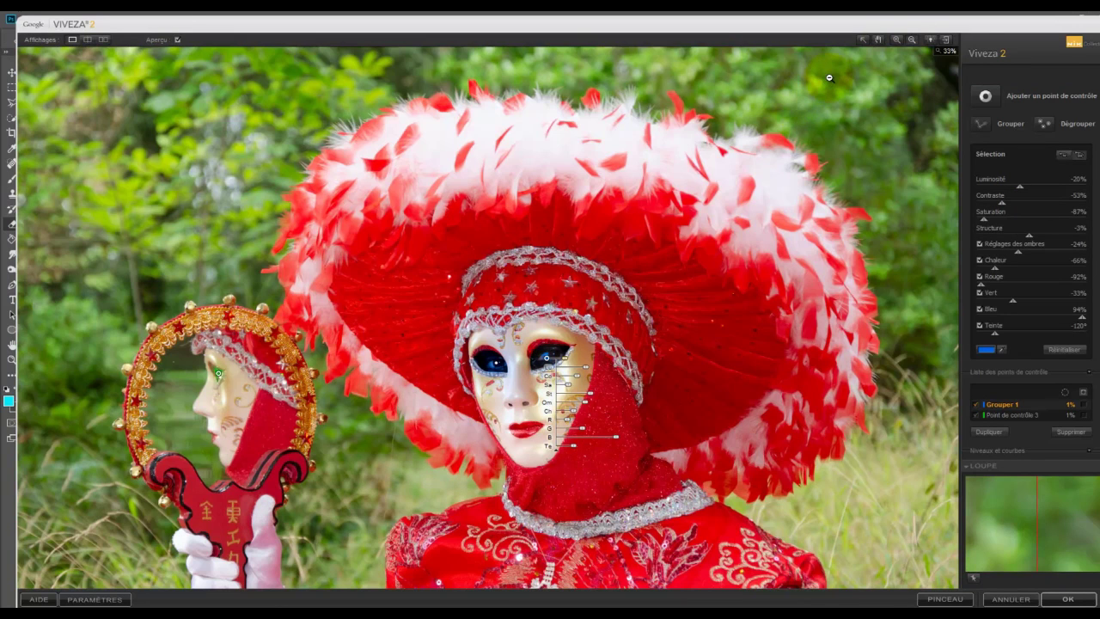
left_click(177, 39)
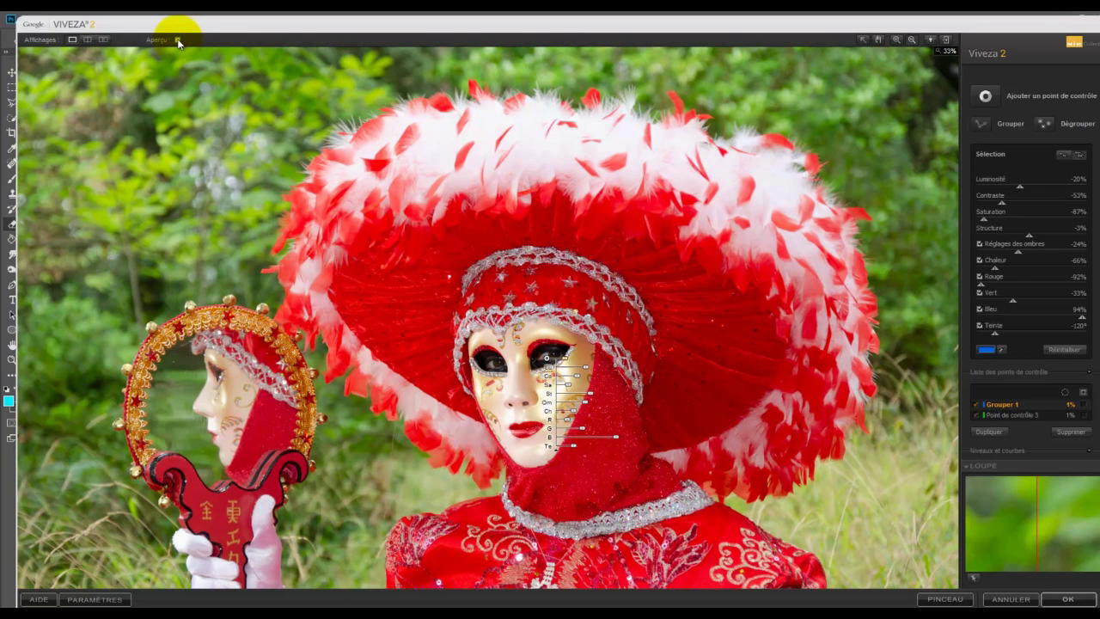
left_click(177, 40)
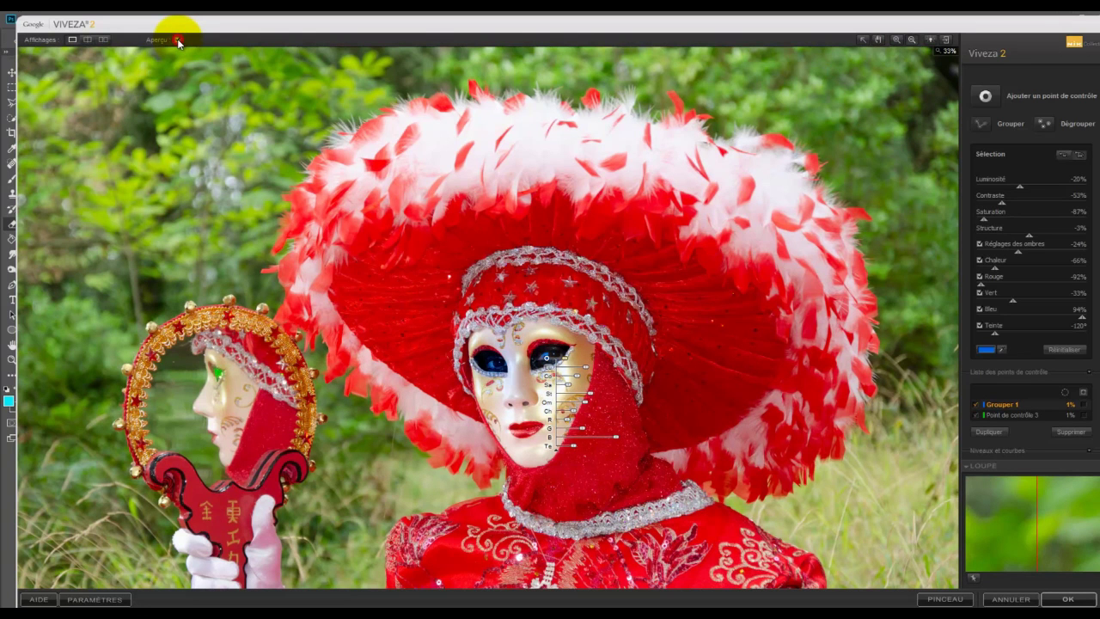
Compare original and edit in split view, moving the divider across the mask and switching its orientation to horizontal and back.
left_click(88, 40)
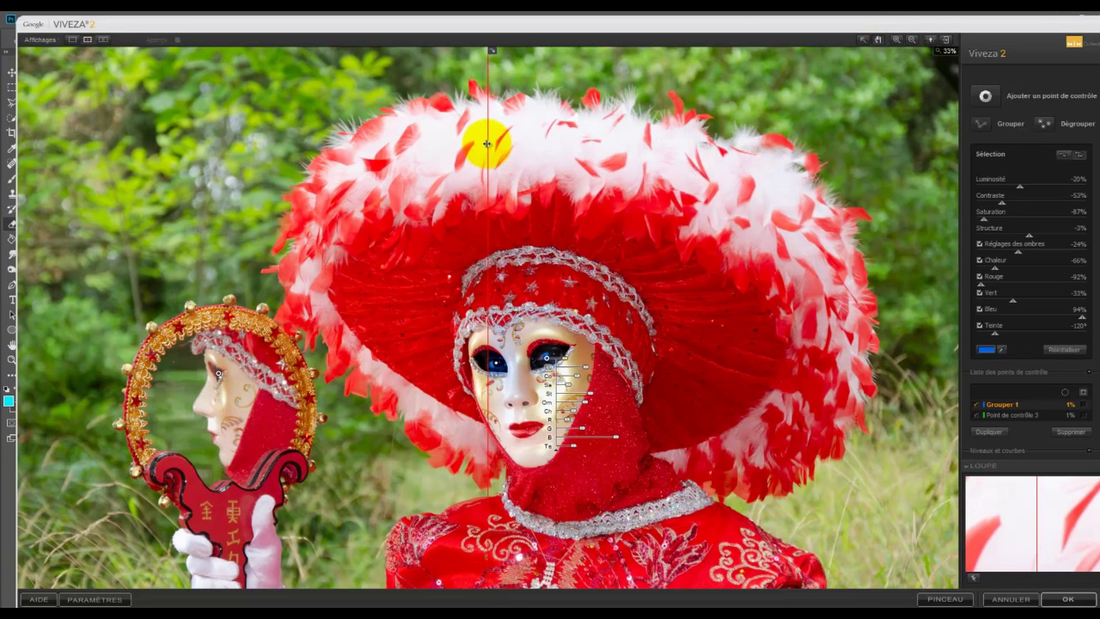
left_click_drag(486, 143, 517, 147)
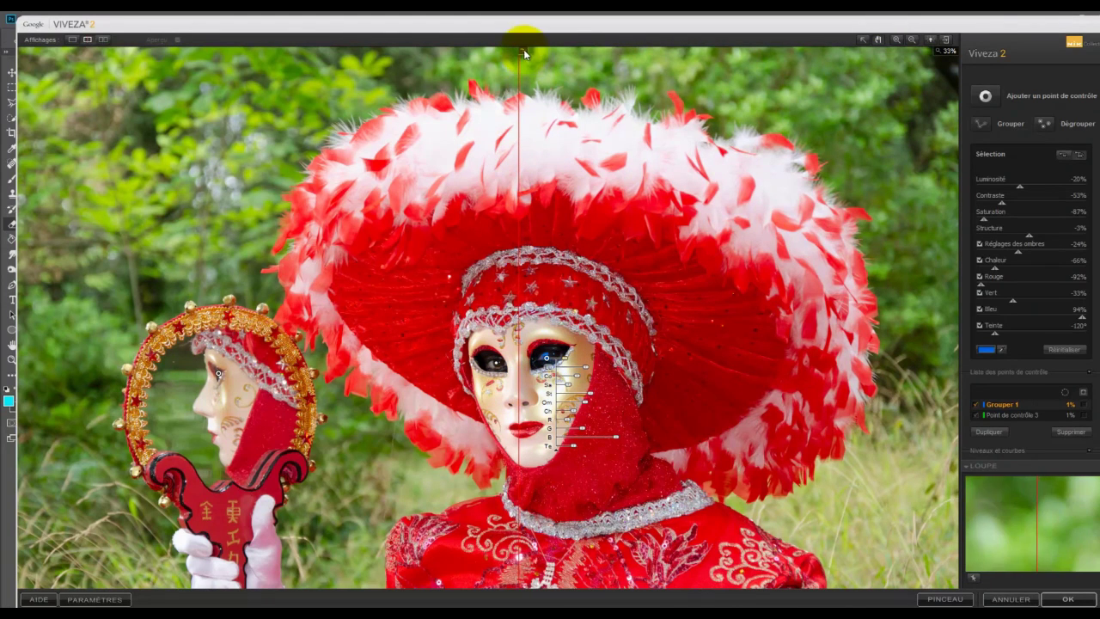
left_click_drag(524, 54, 733, 327)
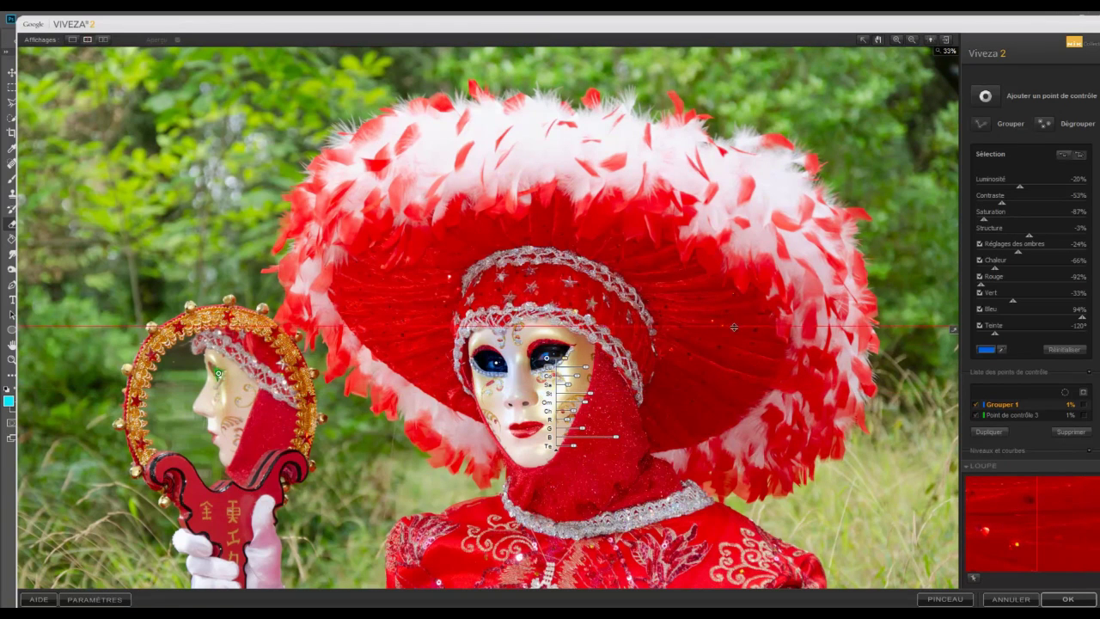
left_click(953, 330)
Lock the loupe on the reflected eye and set the green control point's Luminosité to -9%.
left_click(1009, 550)
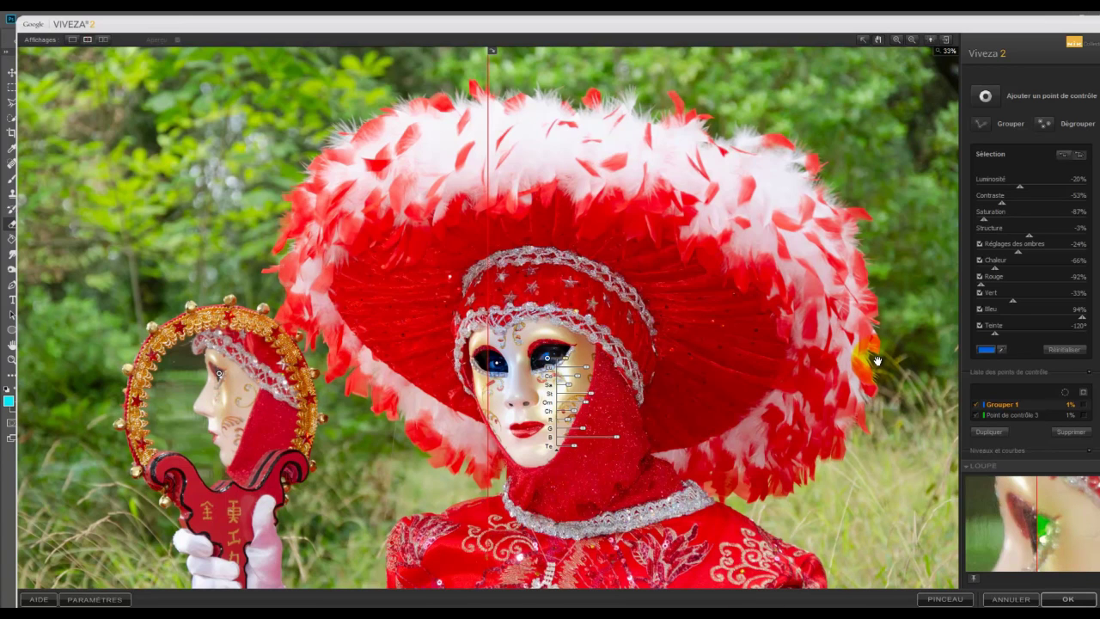
left_click(1072, 414)
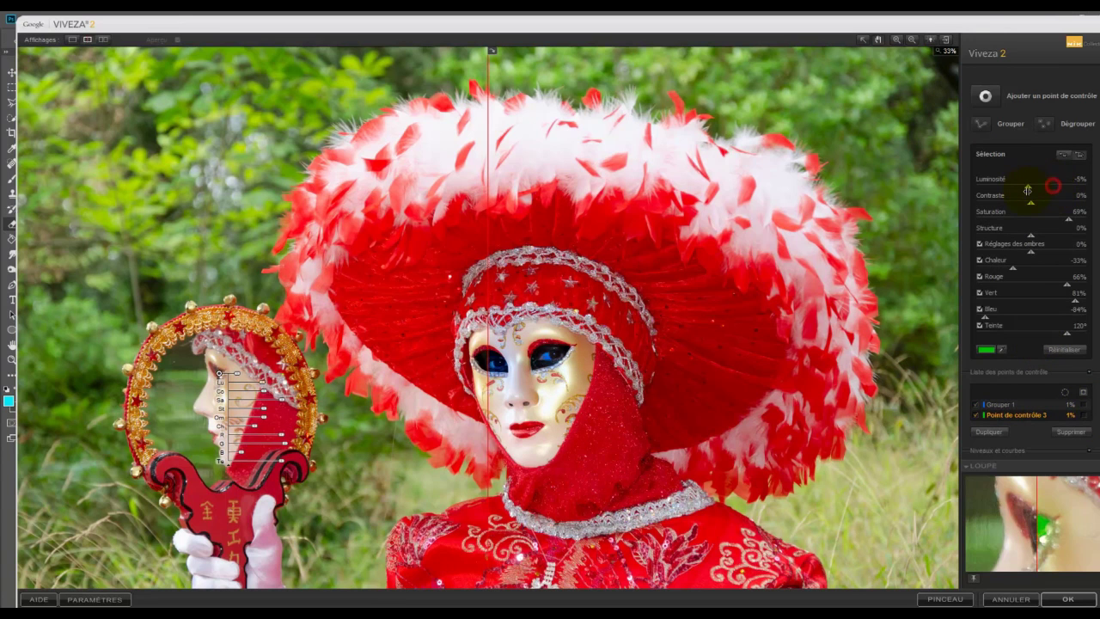
left_click_drag(1027, 190, 1038, 189)
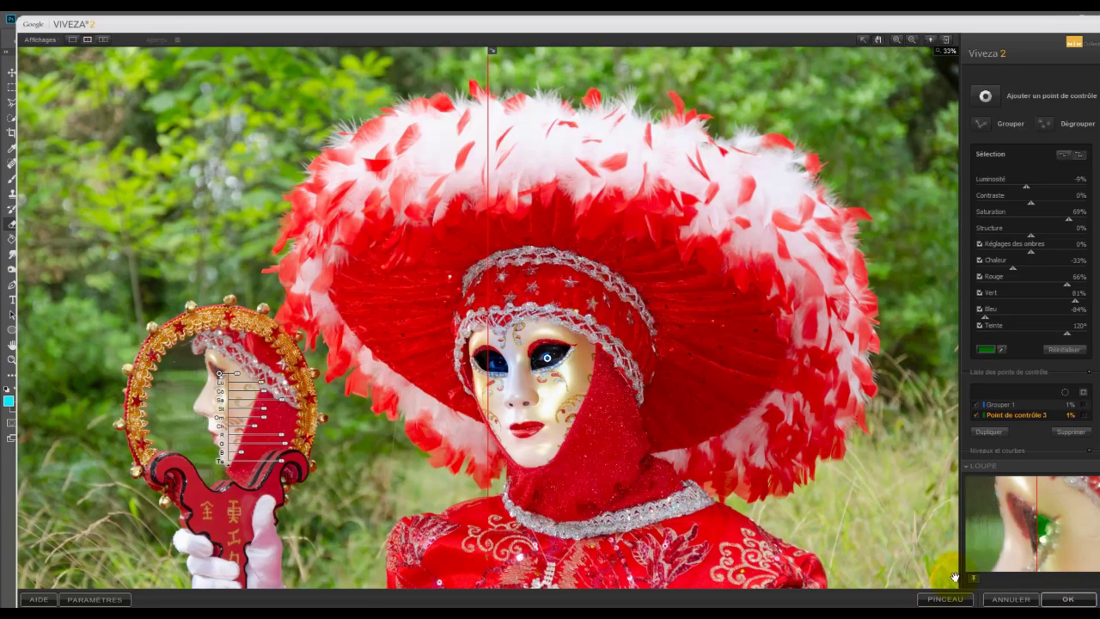
Send the Viveza 2 result to Photoshop as a brush-masked layer and apply the selective mask without painting.
left_click(945, 600)
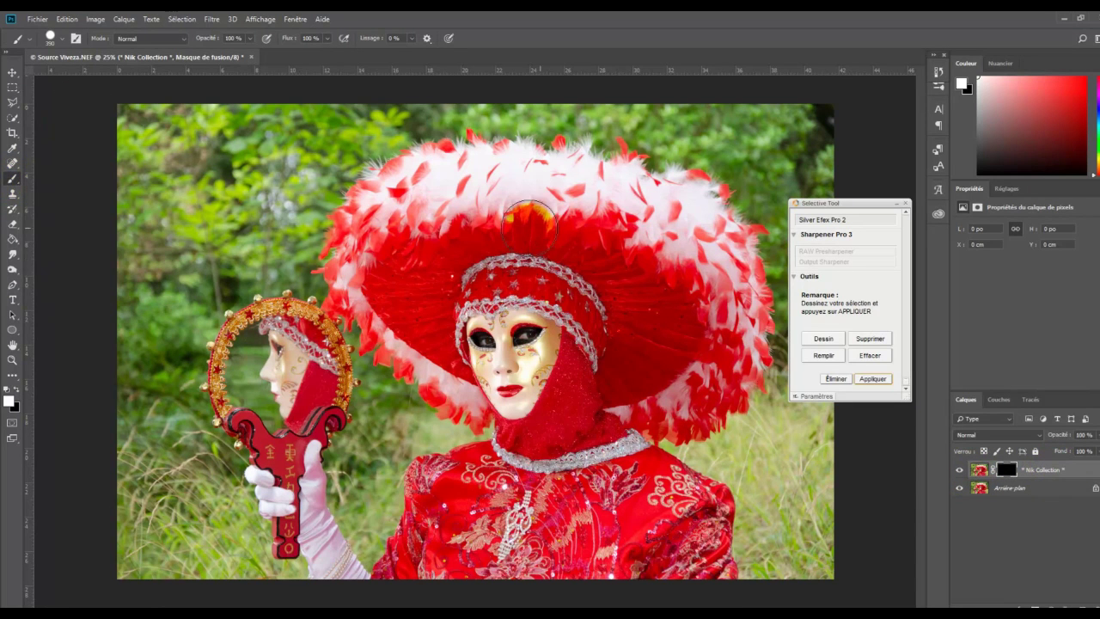
left_click(872, 378)
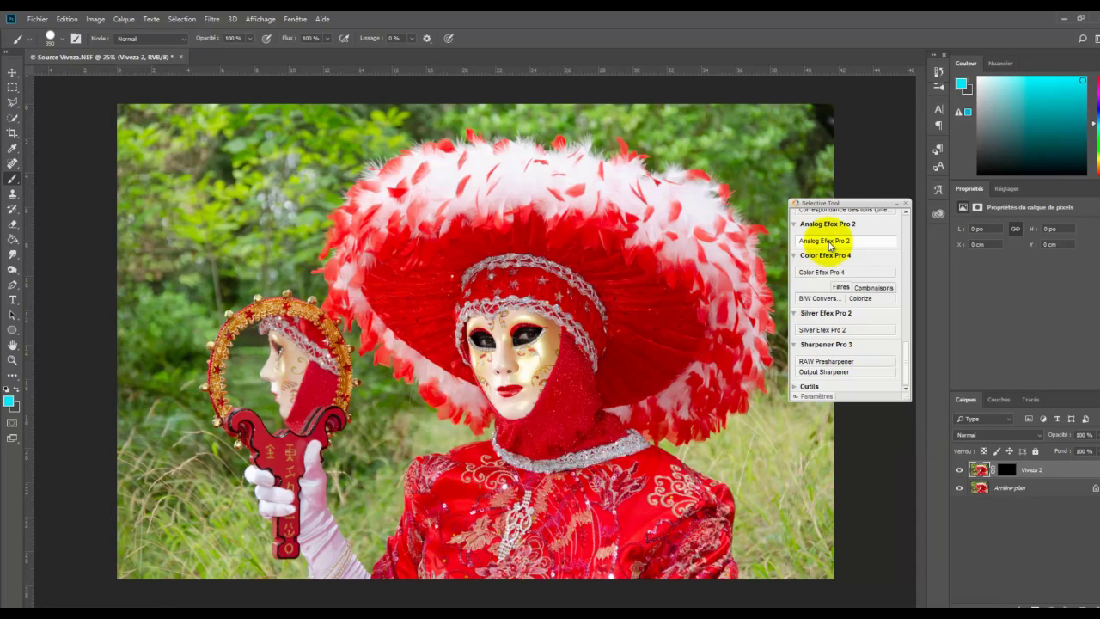
Launch Analog Efex Pro 2 and choose the camera preset Appareil photo classique 4.
left_click(830, 244)
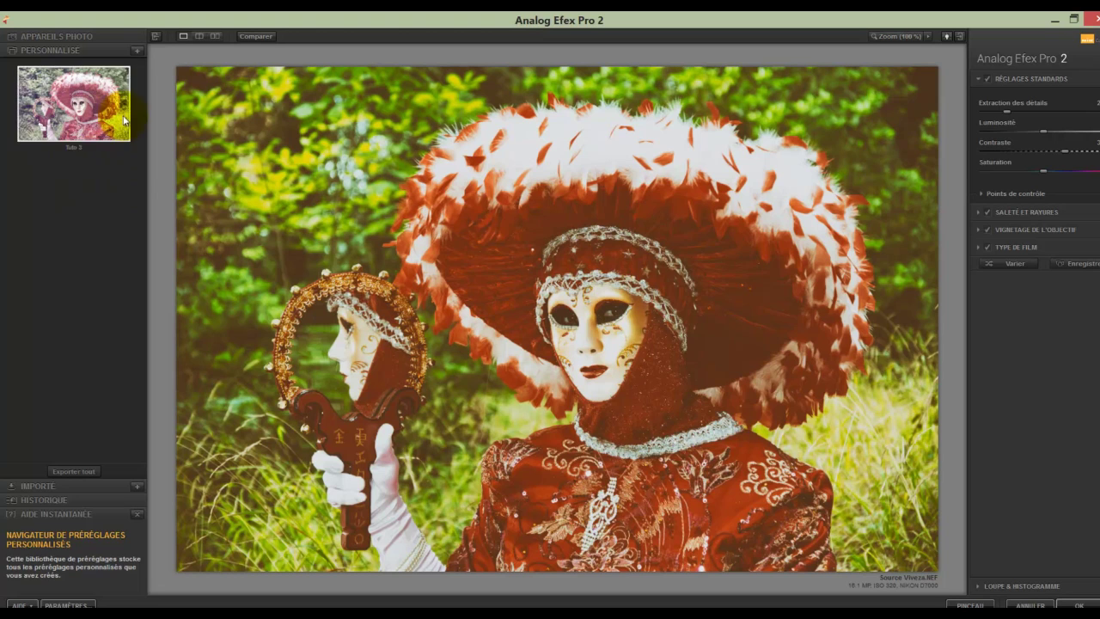
left_click(115, 36)
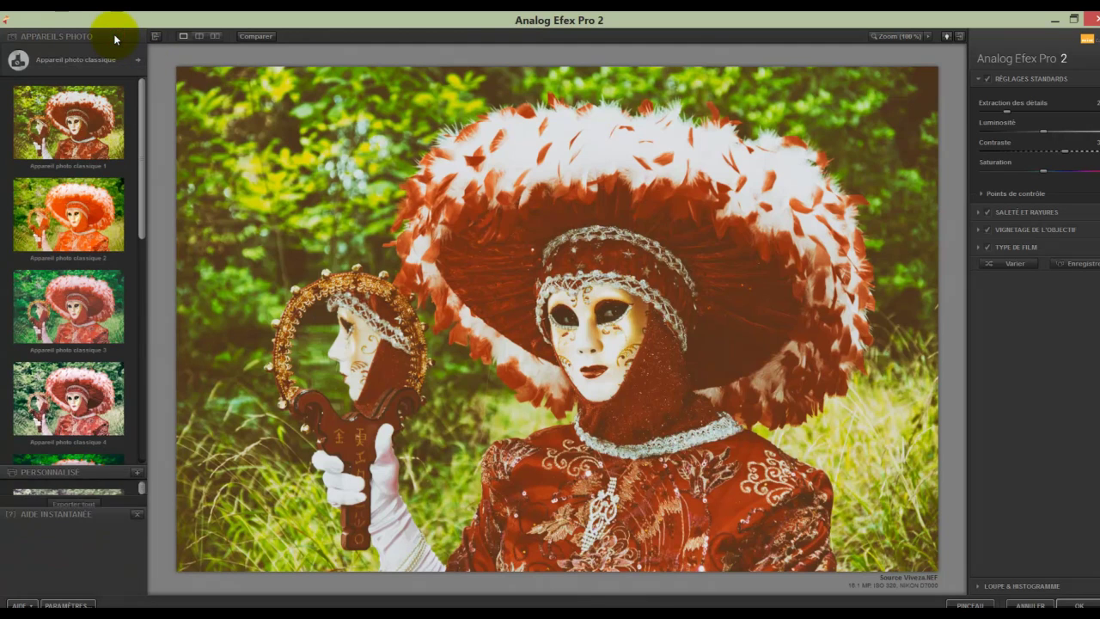
left_click_drag(140, 98, 135, 177)
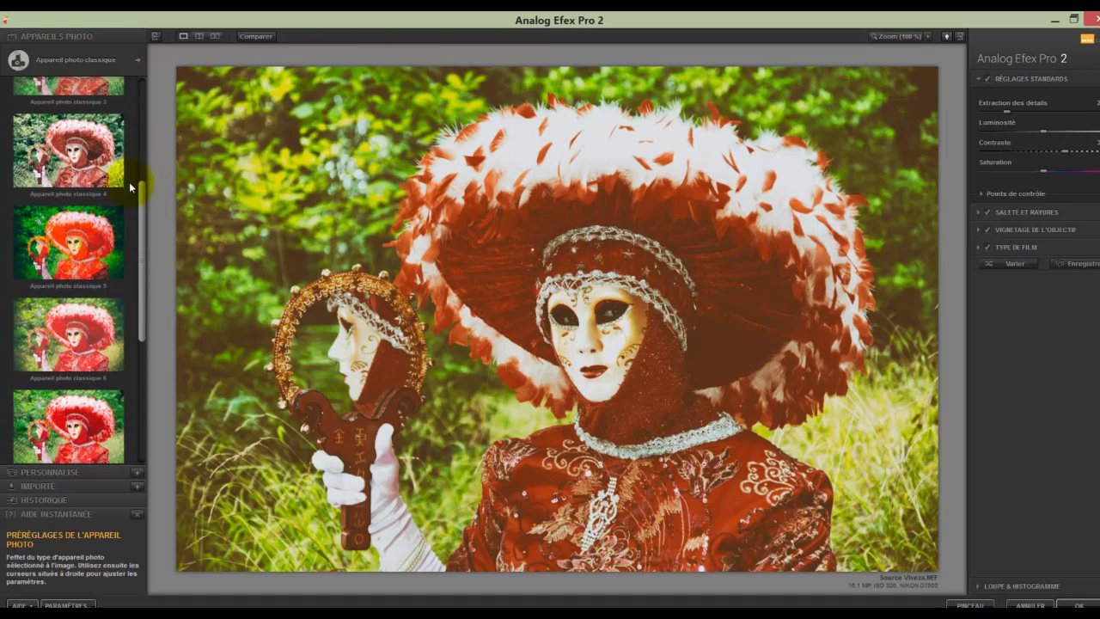
left_click(79, 153)
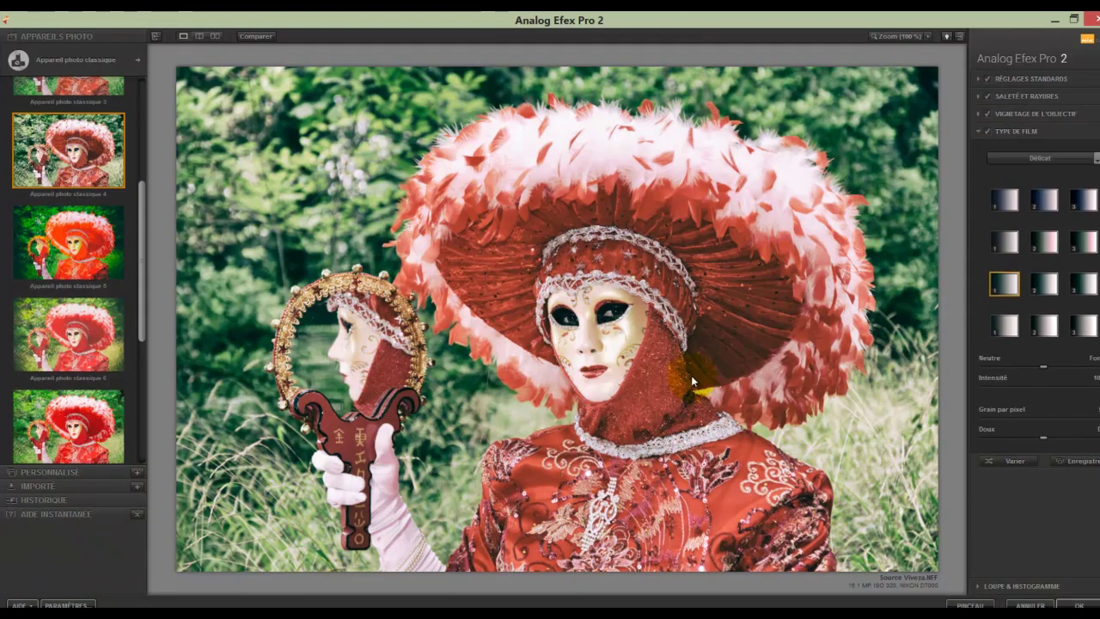
Return the analog effect to Photoshop as a brush-masked layer, apply it, and collapse the Silver Efex Pro 2 section.
left_click(969, 604)
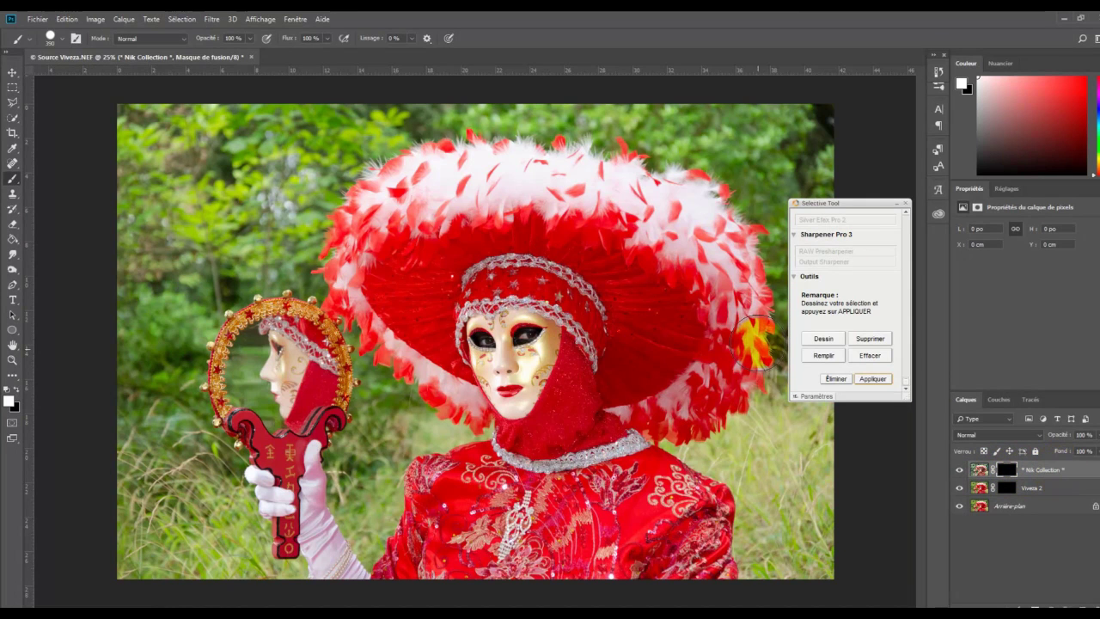
left_click(872, 378)
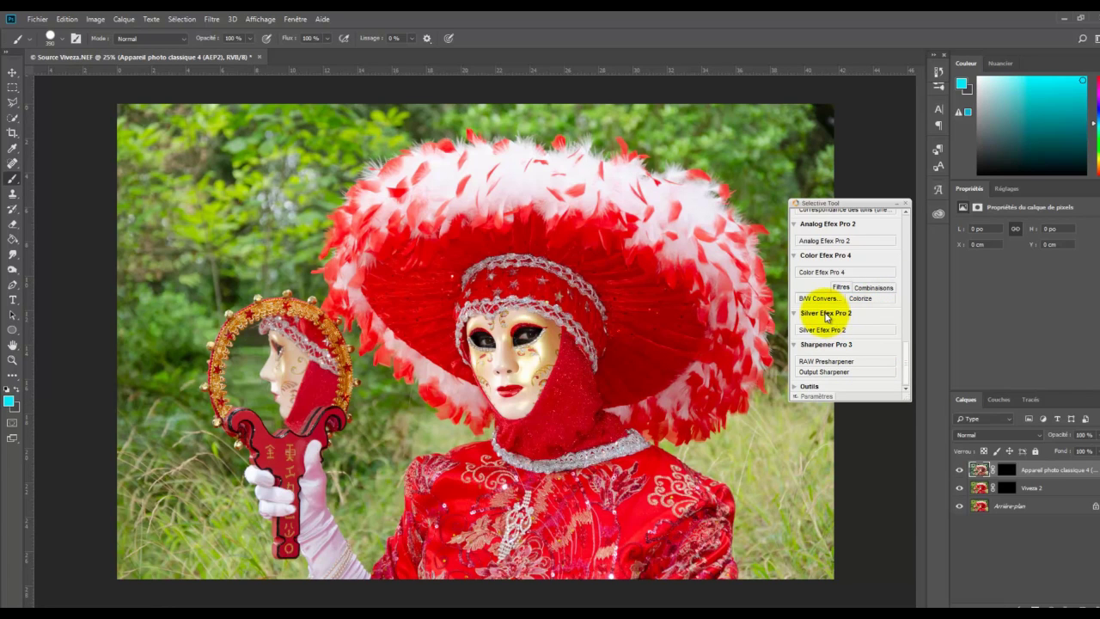
left_click(825, 313)
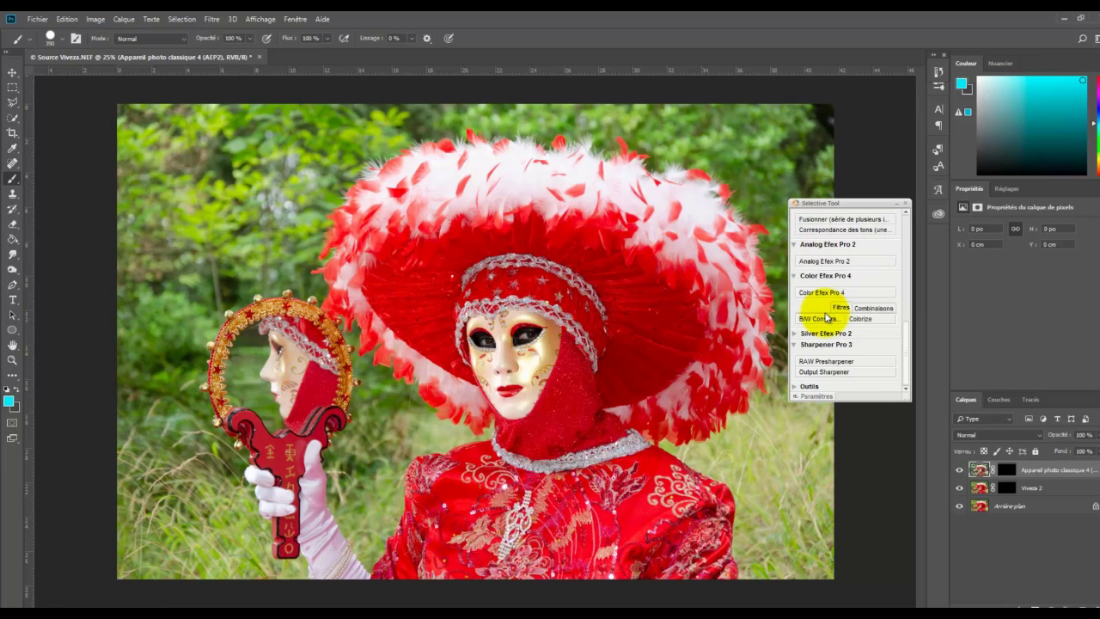
Launch Silver Efex Pro 2 and apply the 000 Neutre preset from the full list of black-and-white types.
left_click(823, 315)
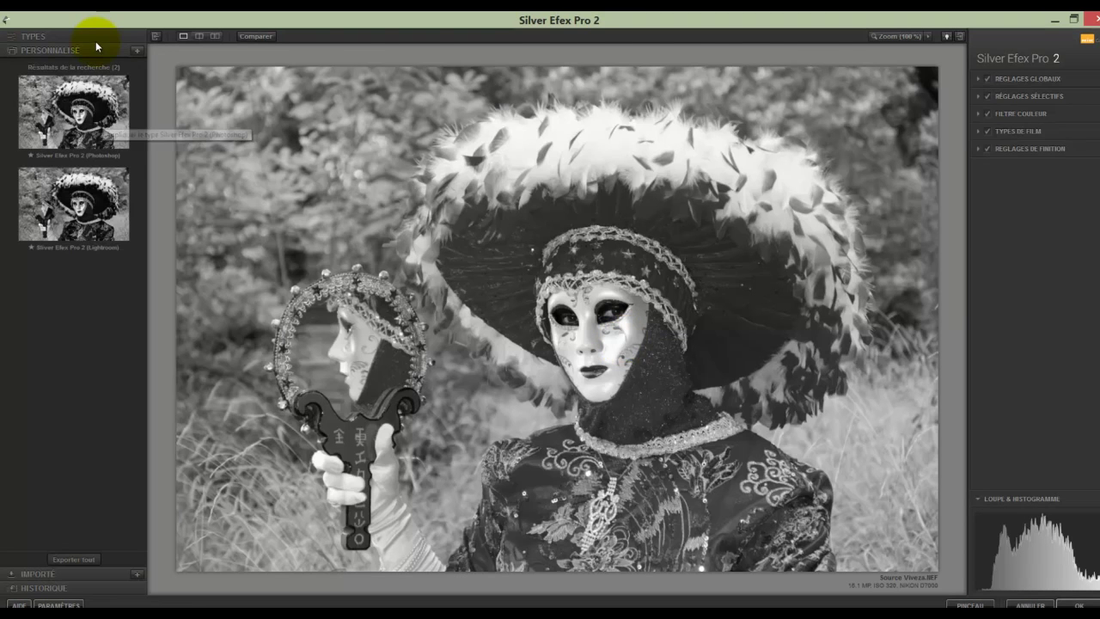
left_click(93, 34)
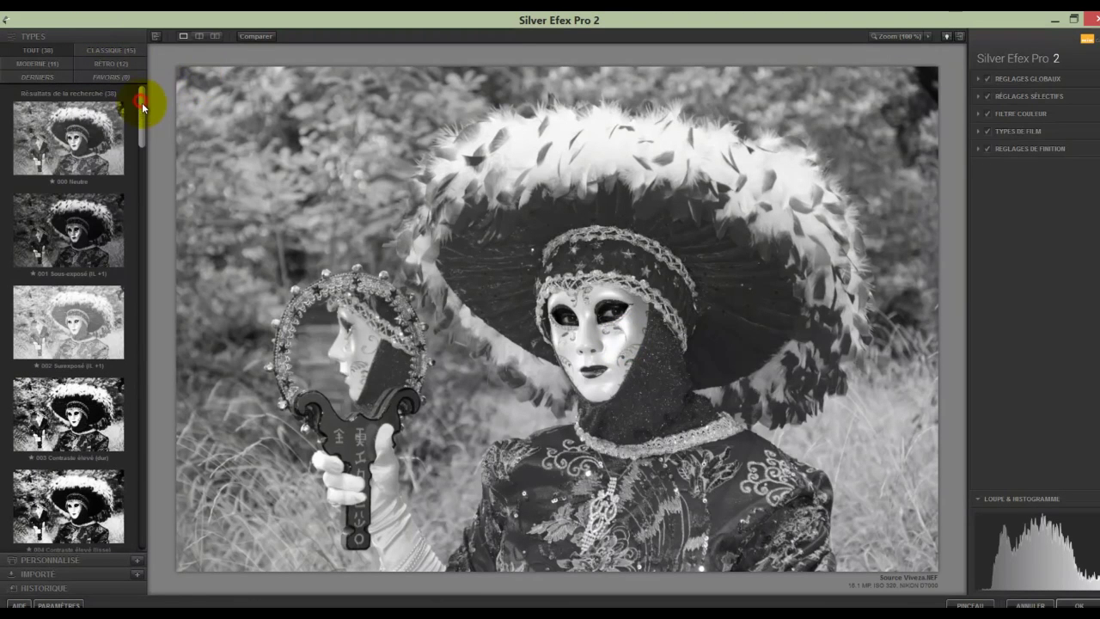
mouse_move(142, 102)
left_mouse_down()
mouse_move(152, 123)
mouse_move(146, 92)
left_mouse_up()
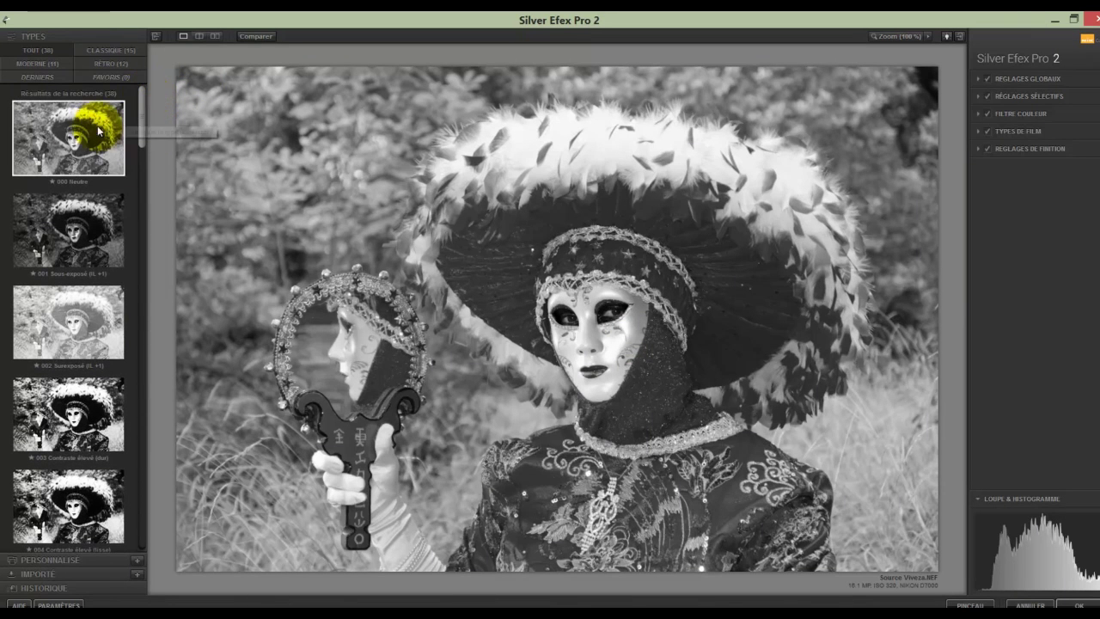
left_click(69, 144)
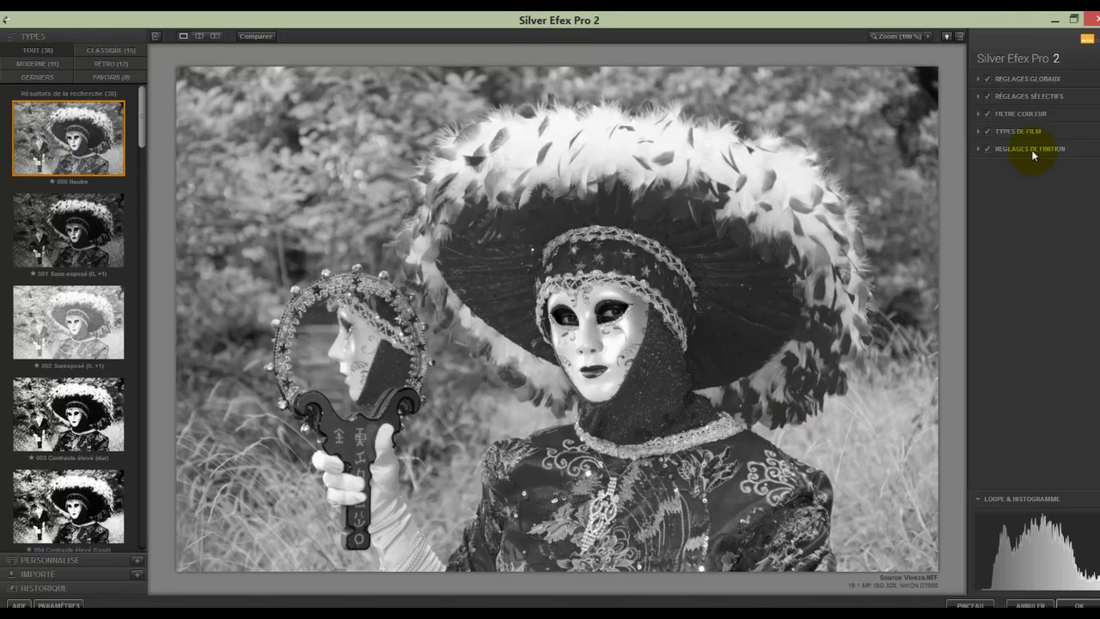
Set the film type to Agfa APX 400.
left_click(1000, 131)
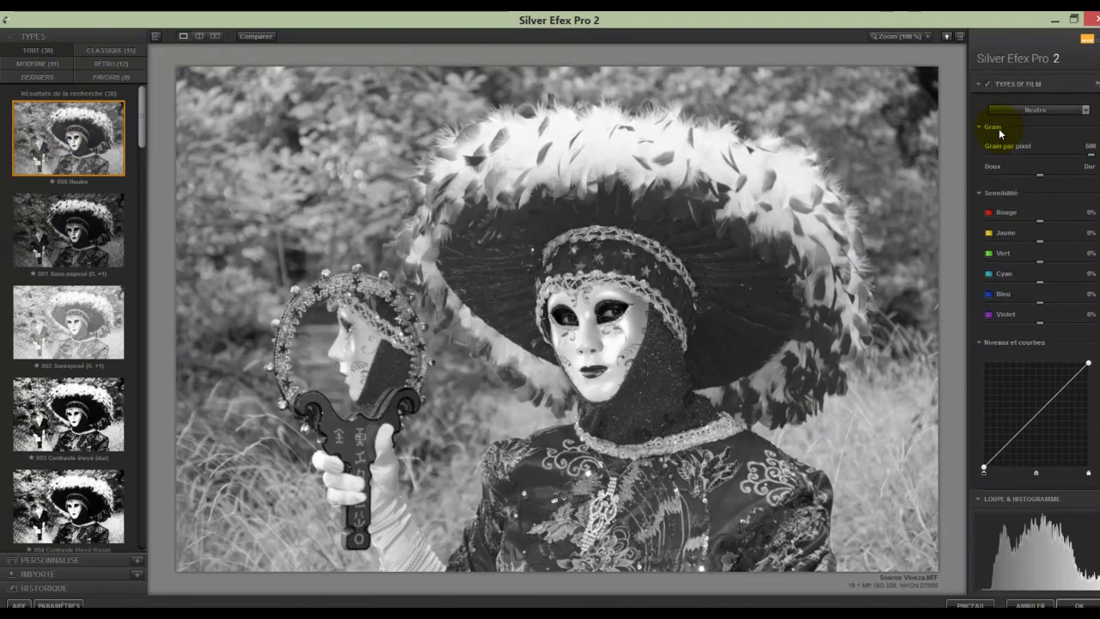
left_click(1086, 110)
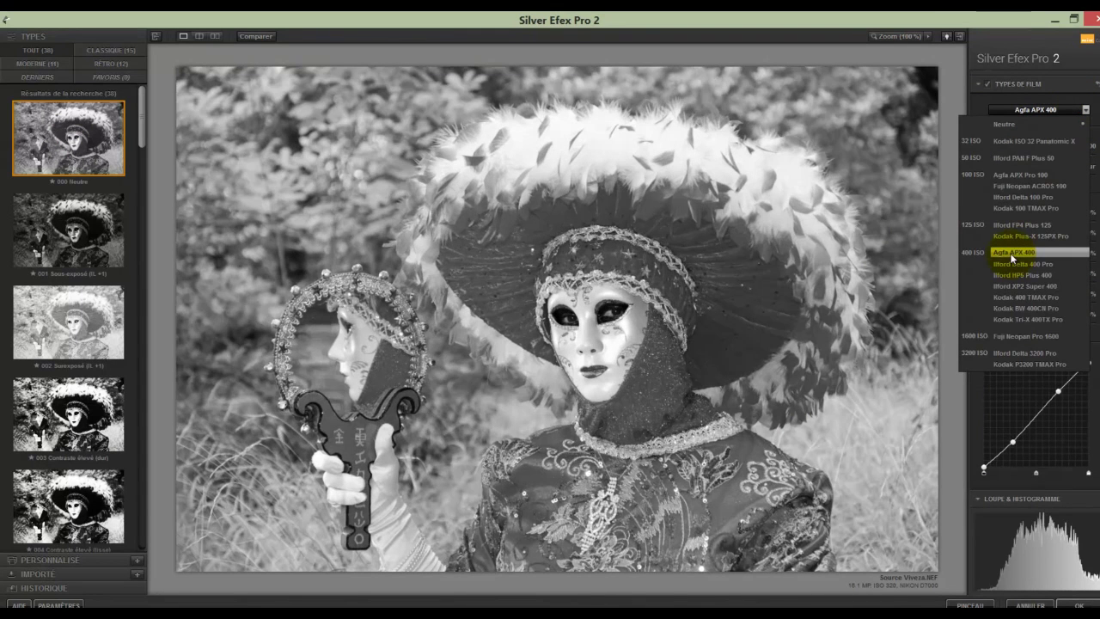
left_click(1013, 253)
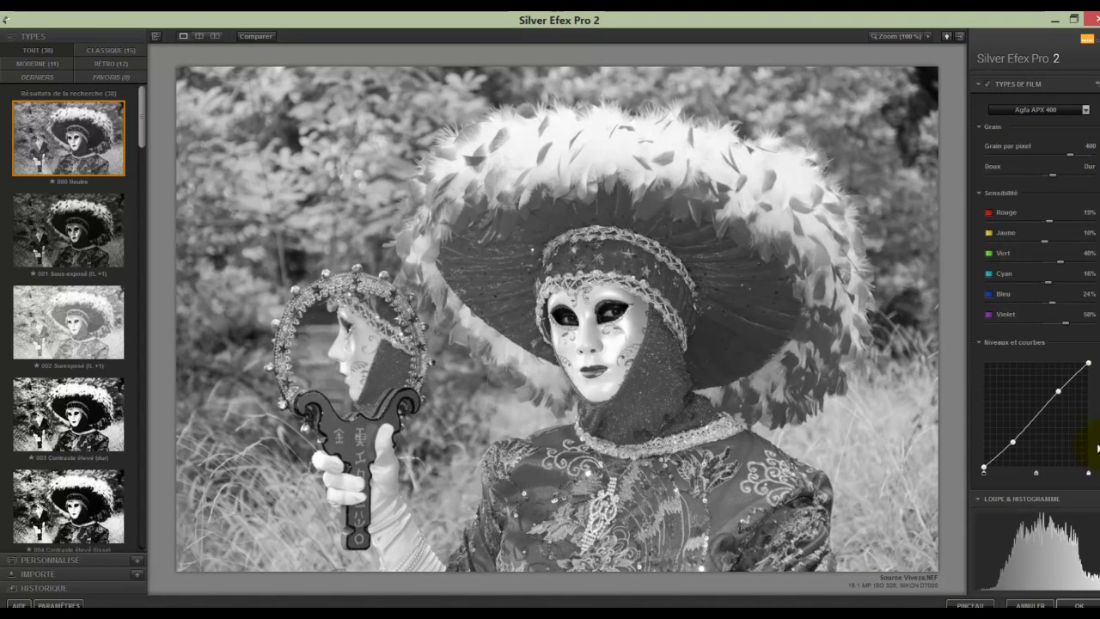
Shape the film's Niveaux et courbes curve into an S for more contrast and shift the grain hardness towards Doux.
left_click_drag(1012, 442, 1015, 436)
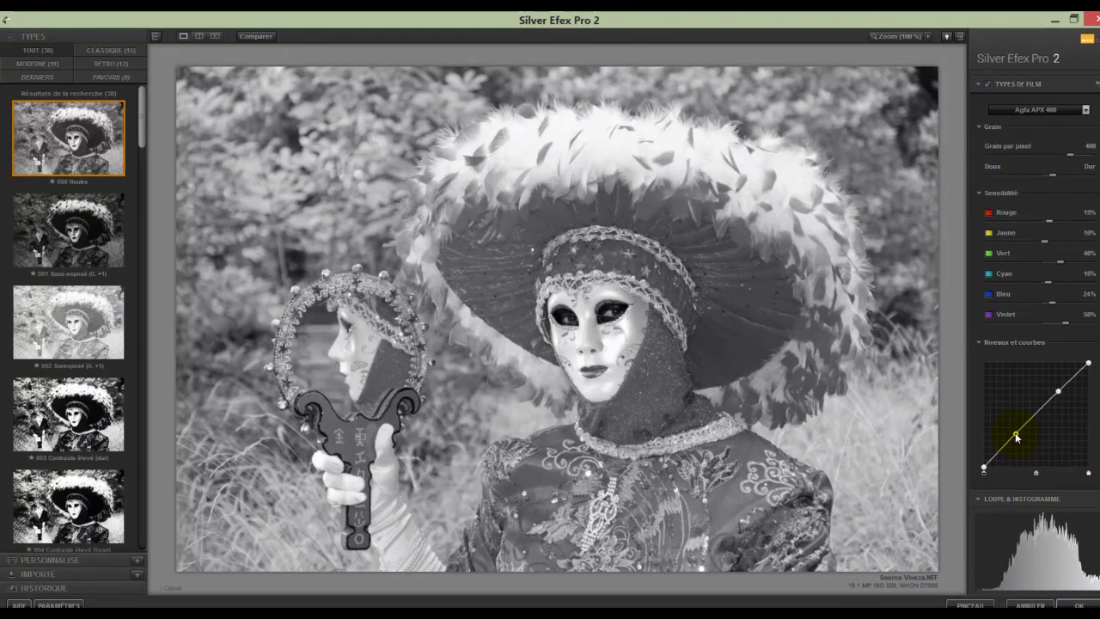
mouse_move(1058, 392)
left_mouse_down()
mouse_move(1039, 396)
mouse_move(1049, 397)
left_mouse_up()
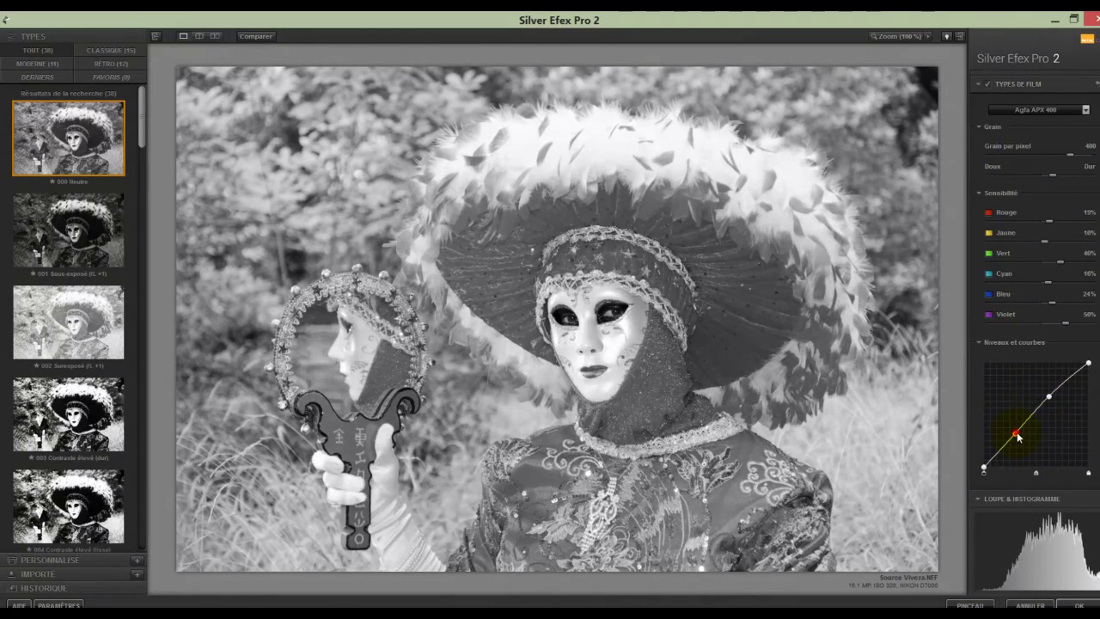
left_click_drag(1015, 434, 1018, 444)
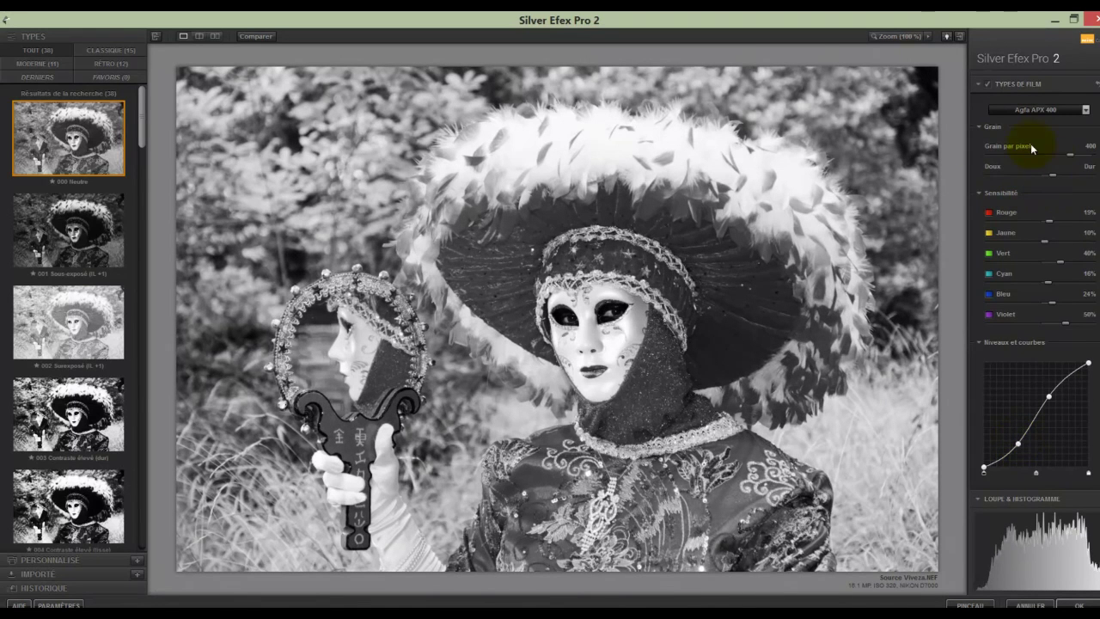
left_click_drag(1052, 174, 1042, 178)
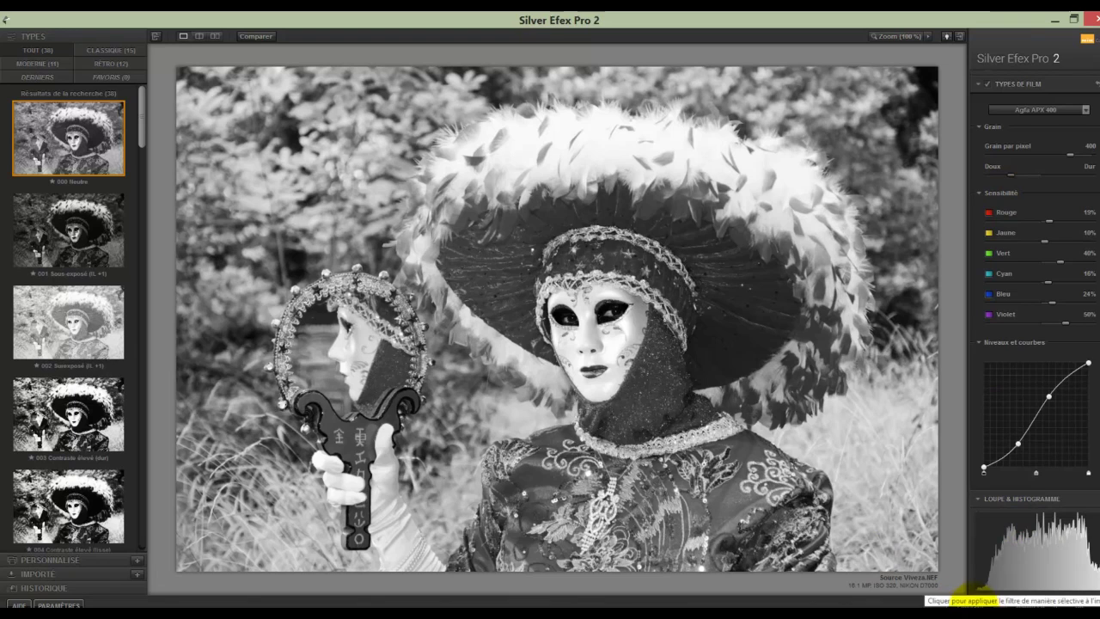
Return the black-and-white result to Photoshop as a brush-masked layer, apply it without painting, and close the Selective Tool.
left_click(967, 602)
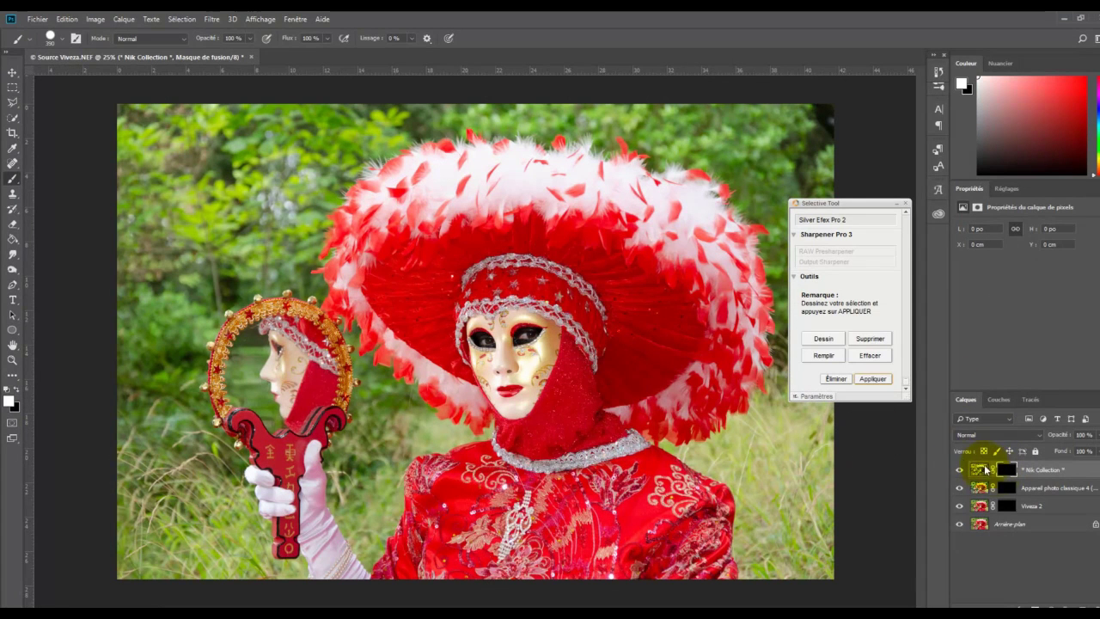
left_click(871, 378)
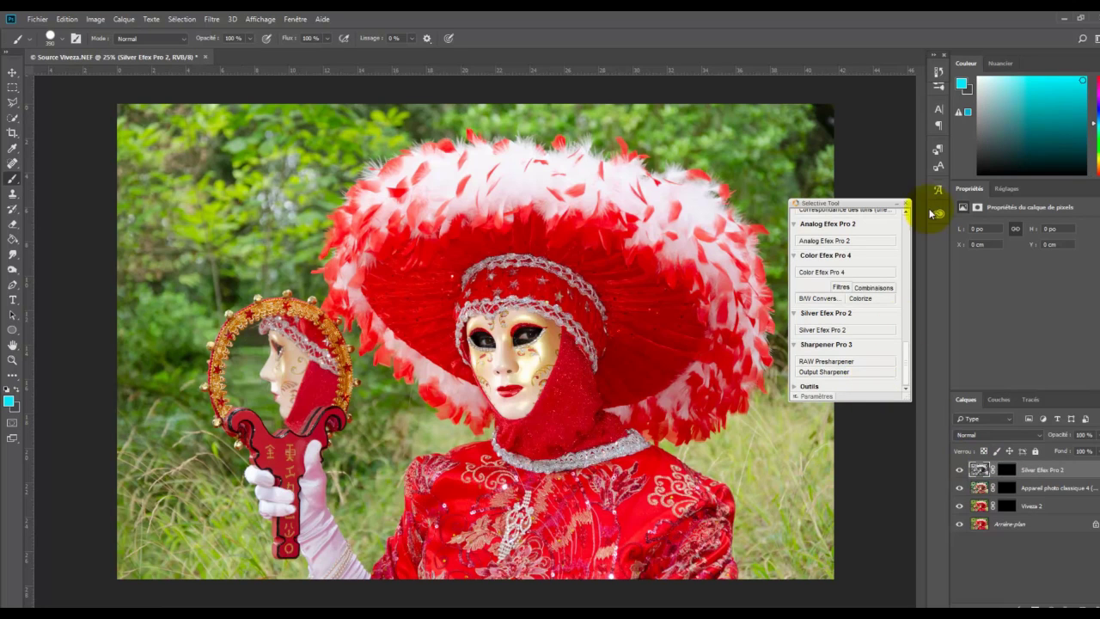
left_click(906, 202)
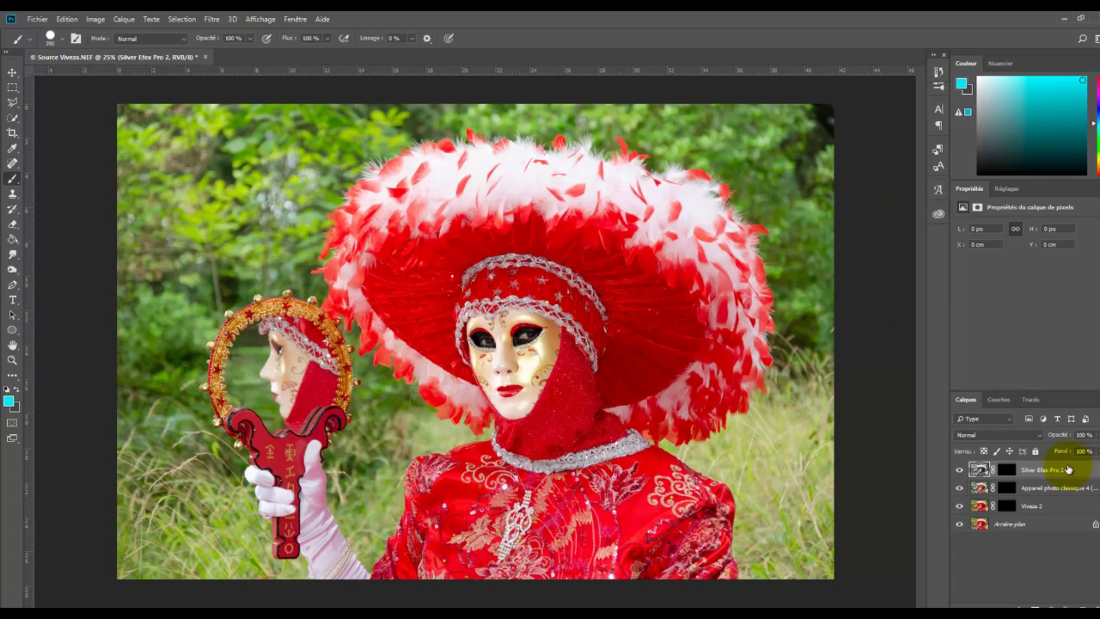
Paint white on the Silver Efex Pro 2 layer's mask over the face reflected in the hand mirror.
left_click(1004, 470)
left_click(1006, 487)
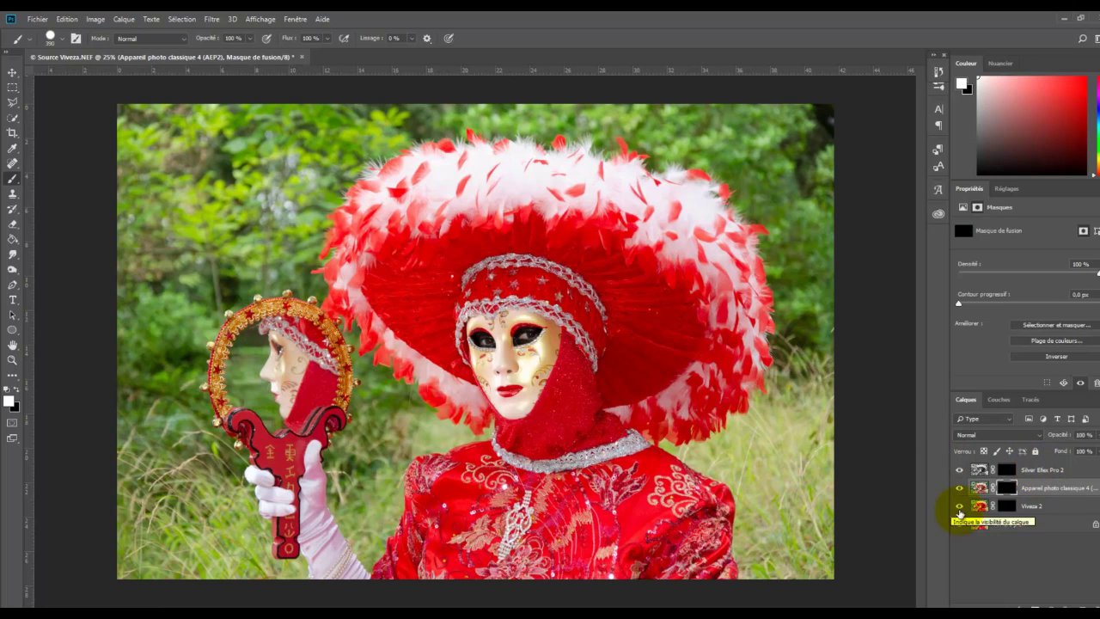
left_click(1006, 469)
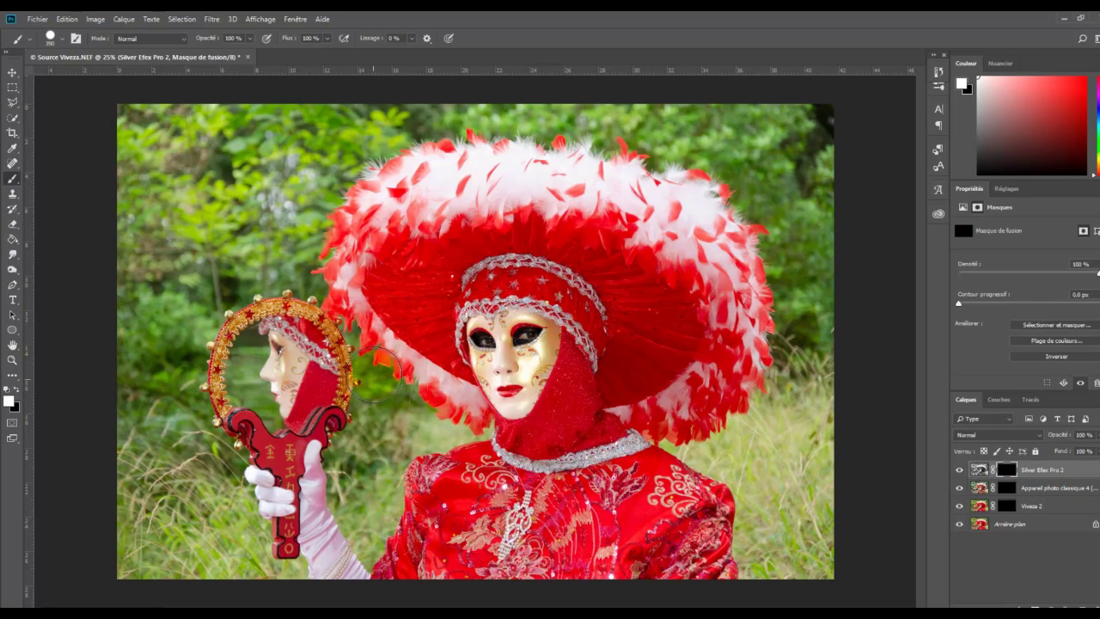
mouse_move(273, 371)
left_mouse_down()
mouse_move(263, 343)
mouse_move(254, 349)
mouse_move(280, 340)
mouse_move(295, 343)
mouse_move(299, 383)
mouse_move(267, 395)
mouse_move(262, 378)
mouse_move(249, 379)
mouse_move(250, 361)
mouse_move(287, 350)
mouse_move(303, 374)
left_mouse_up()
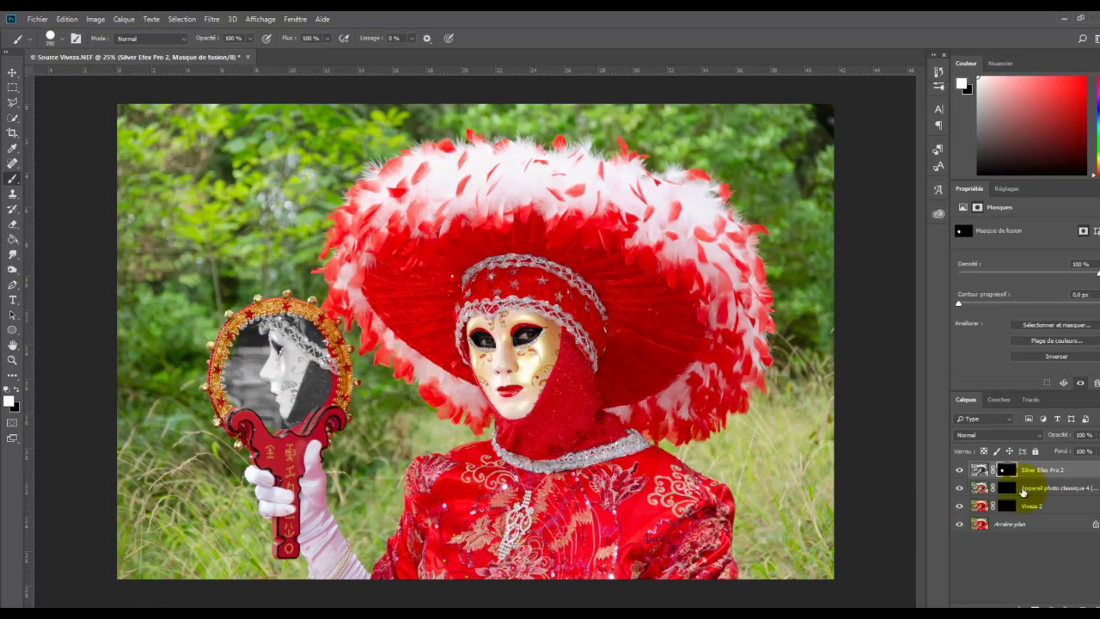
Paint white on the Appareil photo classique 4 layer's mask over the character's face.
left_click(1006, 488)
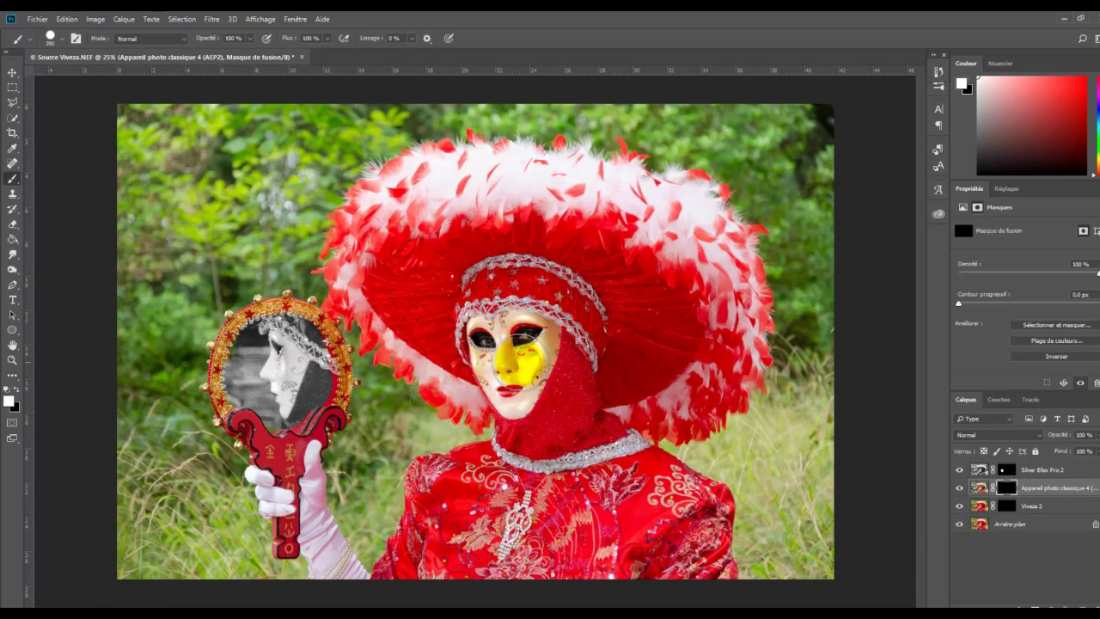
mouse_move(506, 341)
left_mouse_down()
mouse_move(499, 339)
mouse_move(532, 340)
left_mouse_up()
mouse_move(519, 381)
left_mouse_down()
mouse_move(504, 380)
mouse_move(491, 352)
mouse_move(533, 344)
mouse_move(510, 386)
mouse_move(492, 359)
mouse_move(516, 344)
left_mouse_up()
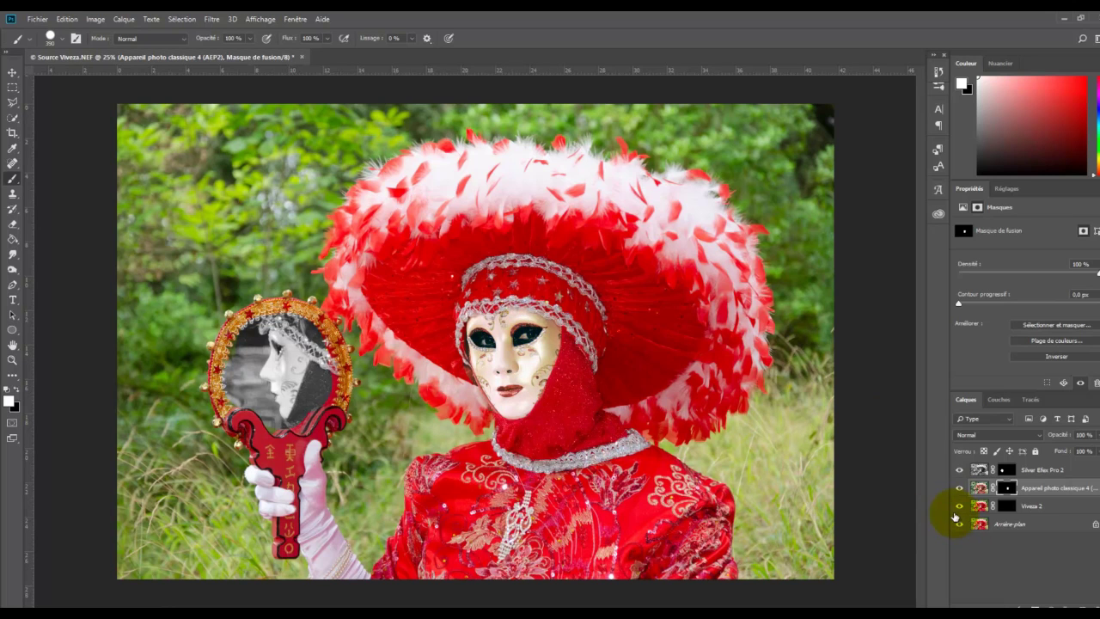
Paint white on the Viveza 2 layer's mask over the hat's red underside, the red scarf and the eyes.
left_click(1005, 505)
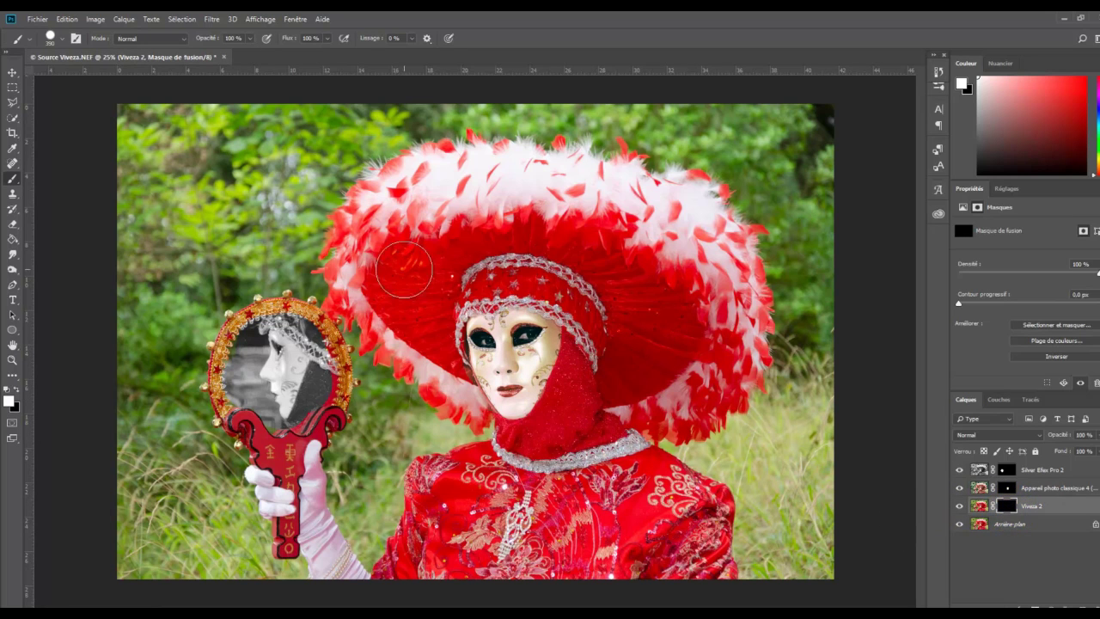
left_click_drag(597, 404, 548, 387)
scroll(546, 384, "up", 4)
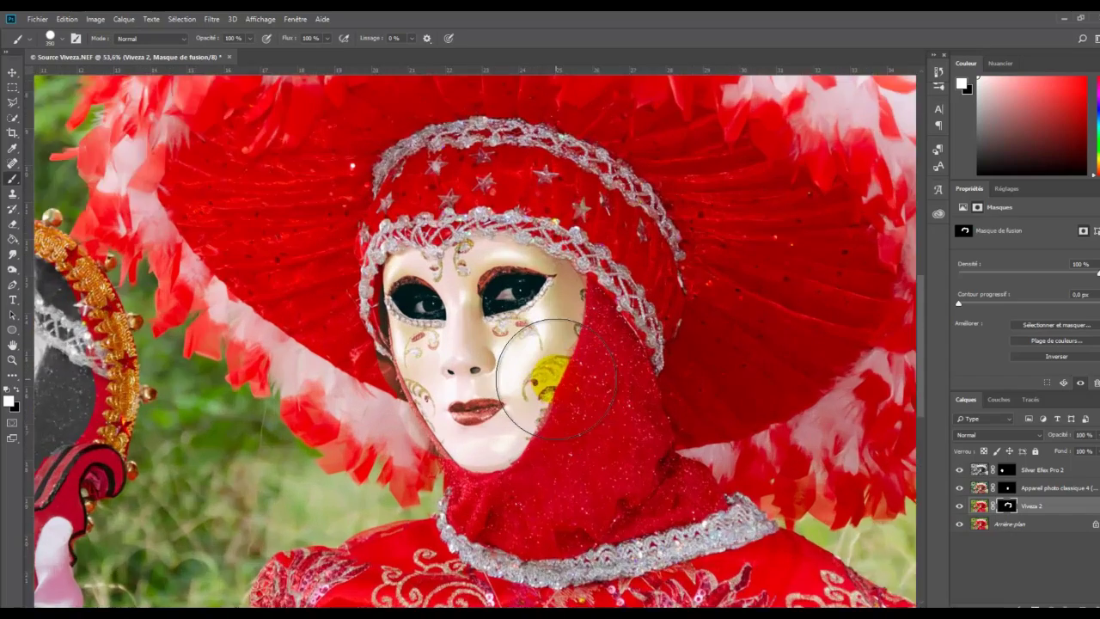
scroll(555, 378, "down", 2)
scroll(567, 375, "up", 3)
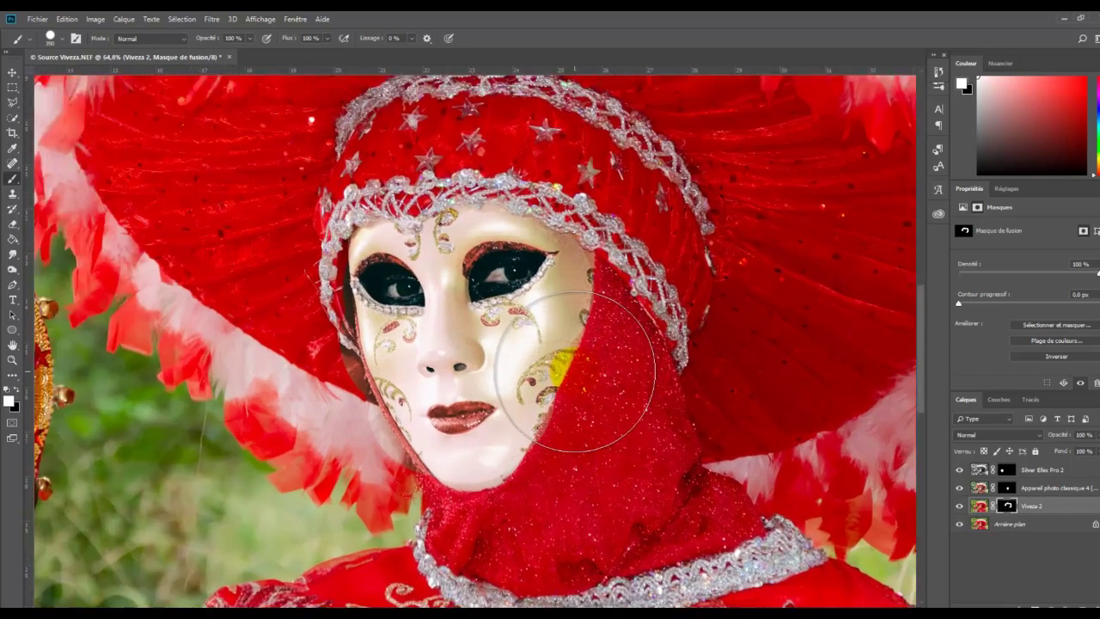
scroll(565, 370, "up", 1)
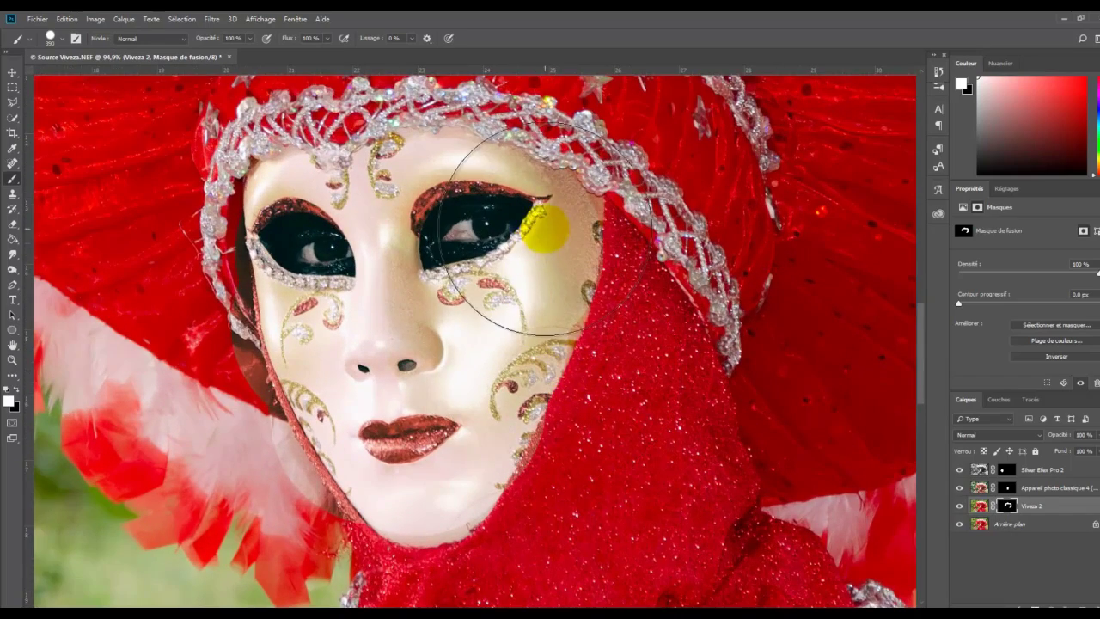
left_click_drag(547, 222, 468, 255)
left_click(474, 234)
Hide the Appareil photo classique 4 and Silver Efex Pro 2 layers and paint black over both eyes on the Viveza 2 mask.
left_click(958, 490)
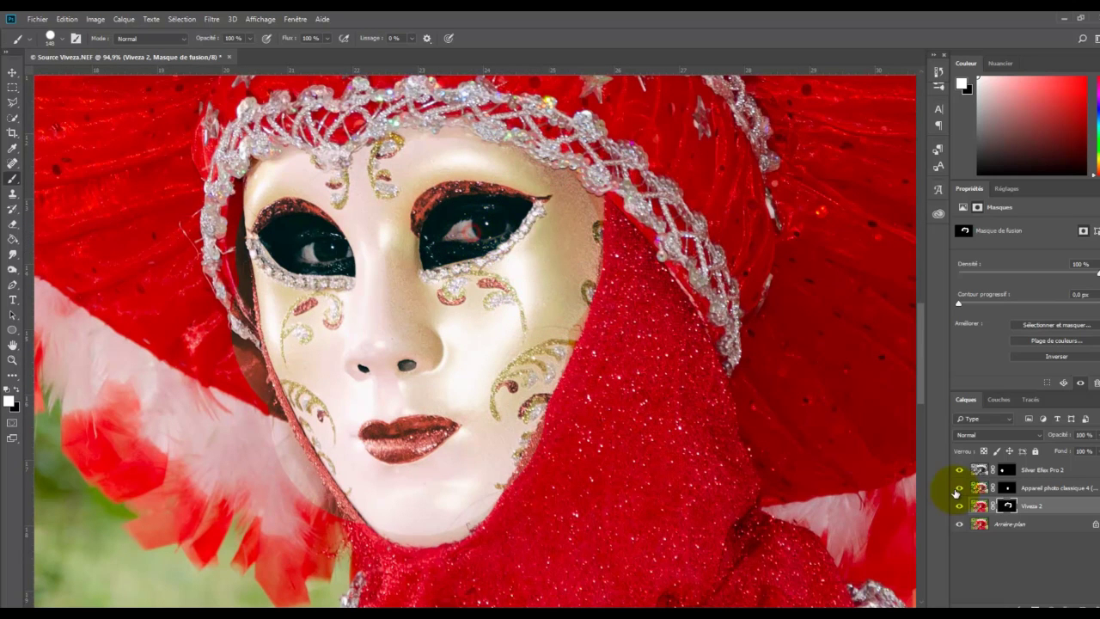
left_click(959, 469)
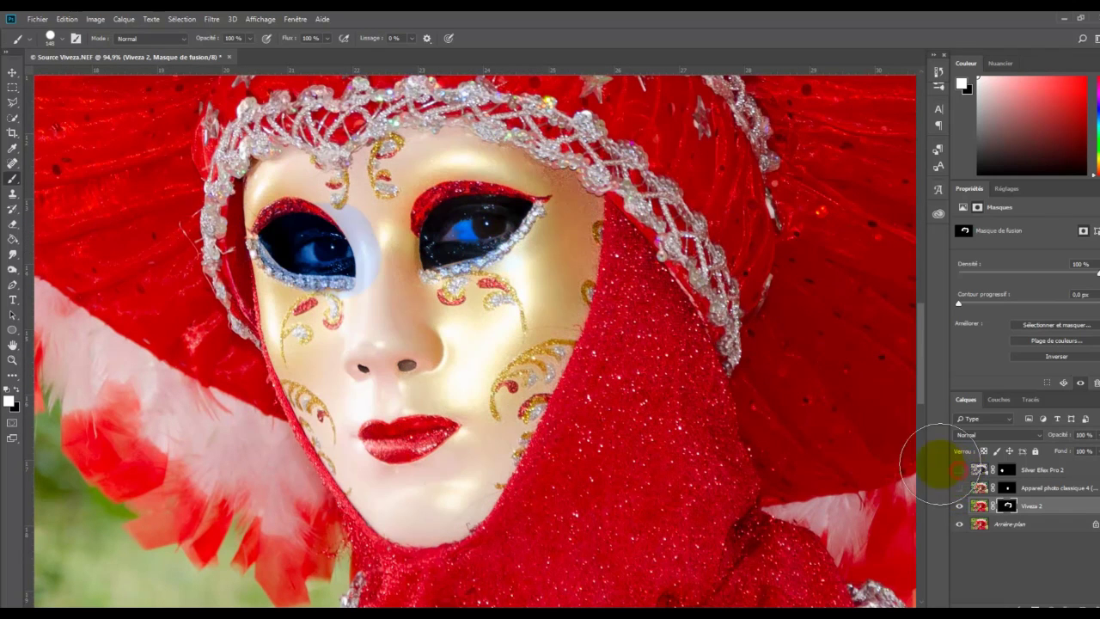
left_click(16, 390)
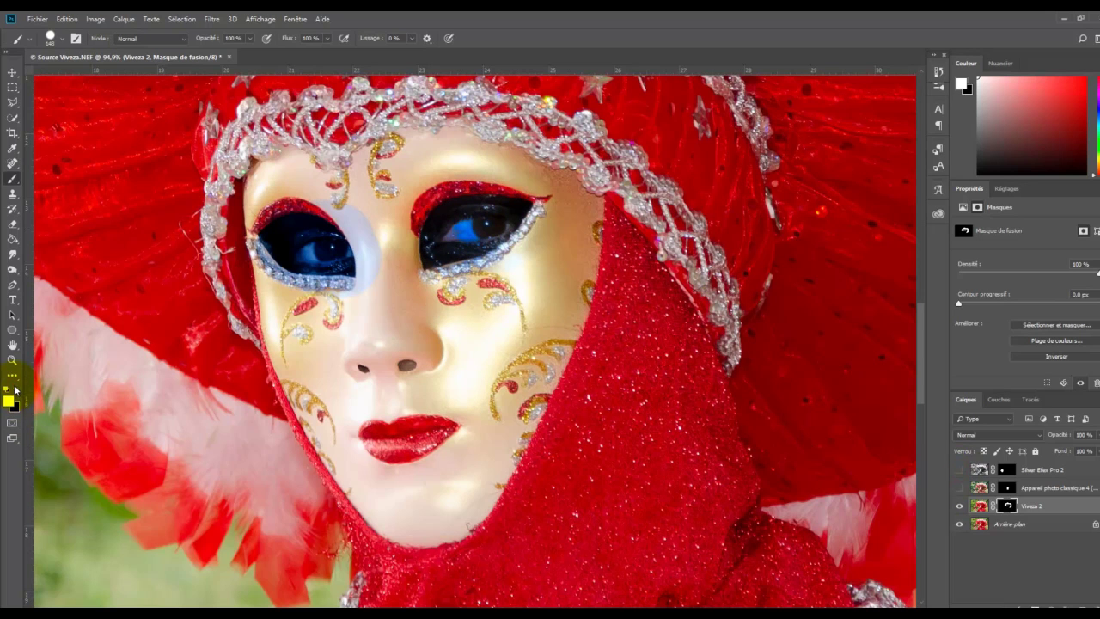
mouse_move(241, 294)
left_mouse_down()
mouse_move(310, 249)
mouse_move(339, 245)
left_mouse_up()
mouse_move(446, 228)
left_mouse_down()
mouse_move(521, 217)
mouse_move(429, 215)
mouse_move(499, 220)
mouse_move(481, 219)
mouse_move(451, 258)
mouse_move(479, 229)
left_mouse_up()
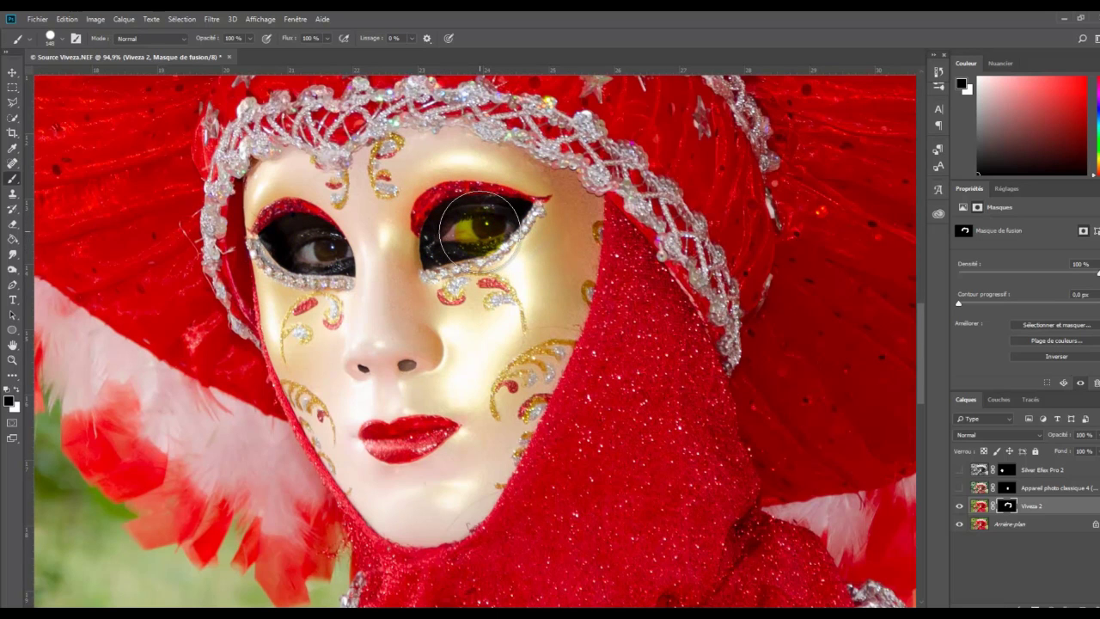
Show the Appareil photo classique 4 and Silver Efex Pro 2 layers again over the whole picture.
scroll(481, 229, "down", 2)
scroll(480, 228, "down", 3)
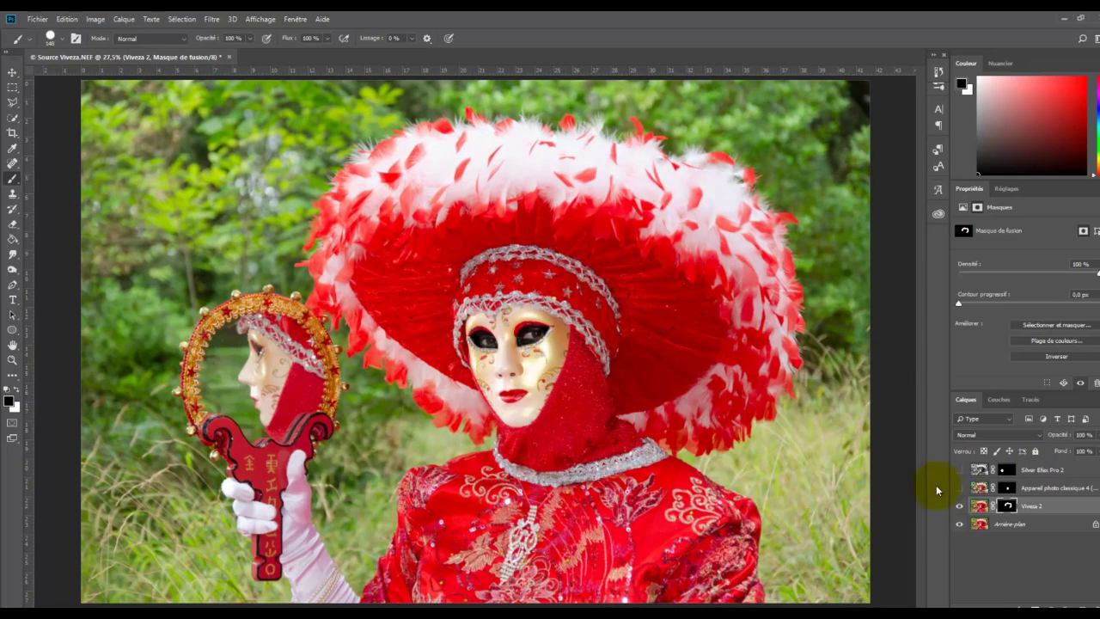
left_click(958, 487)
left_click(959, 469)
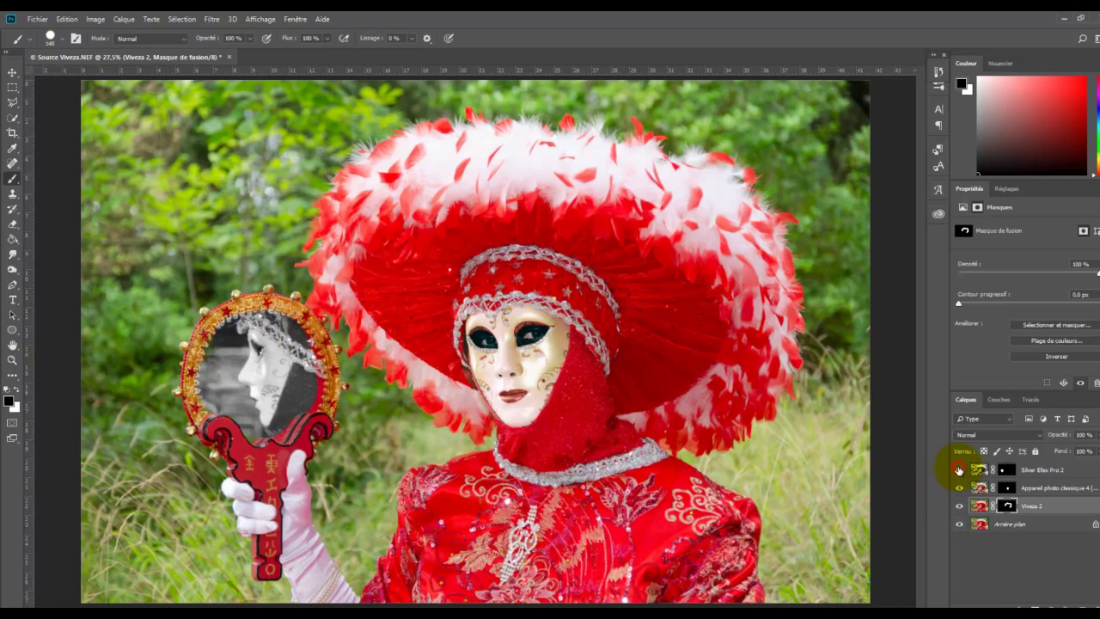